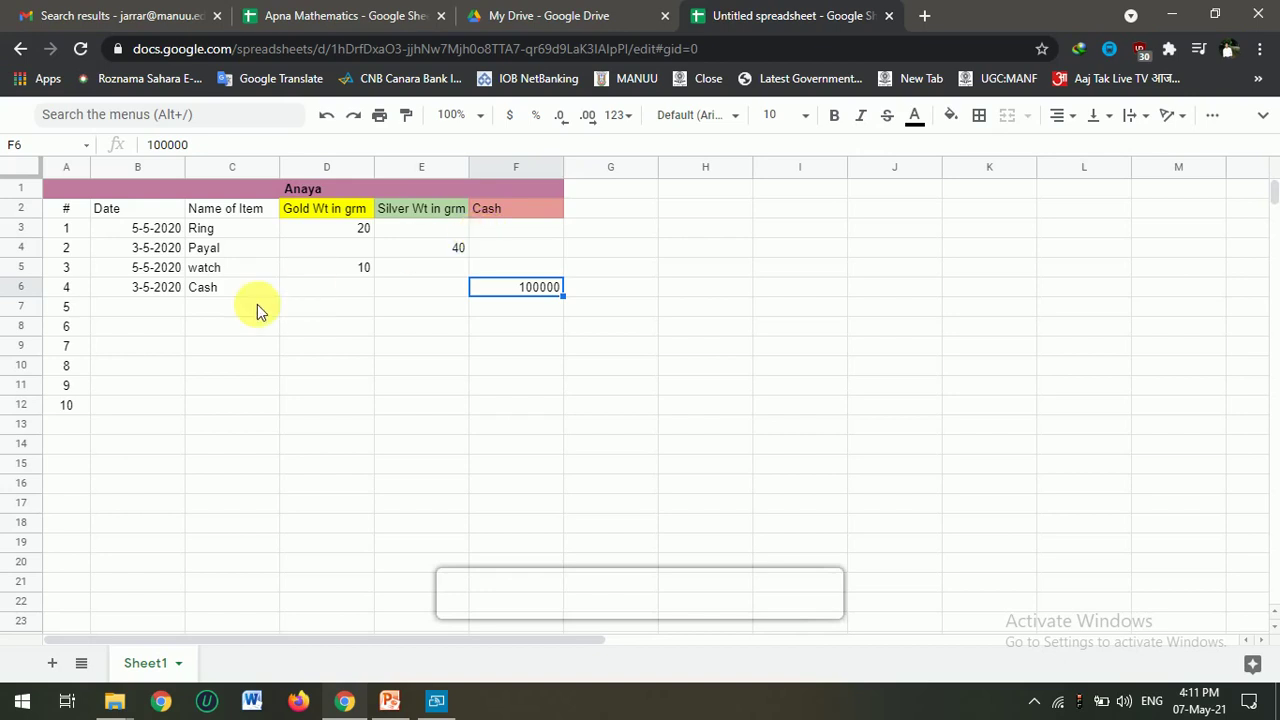
Total the gold weights in D3:D12 with a SUM formula in D13.
click(316, 231)
drag(316, 240, 306, 274)
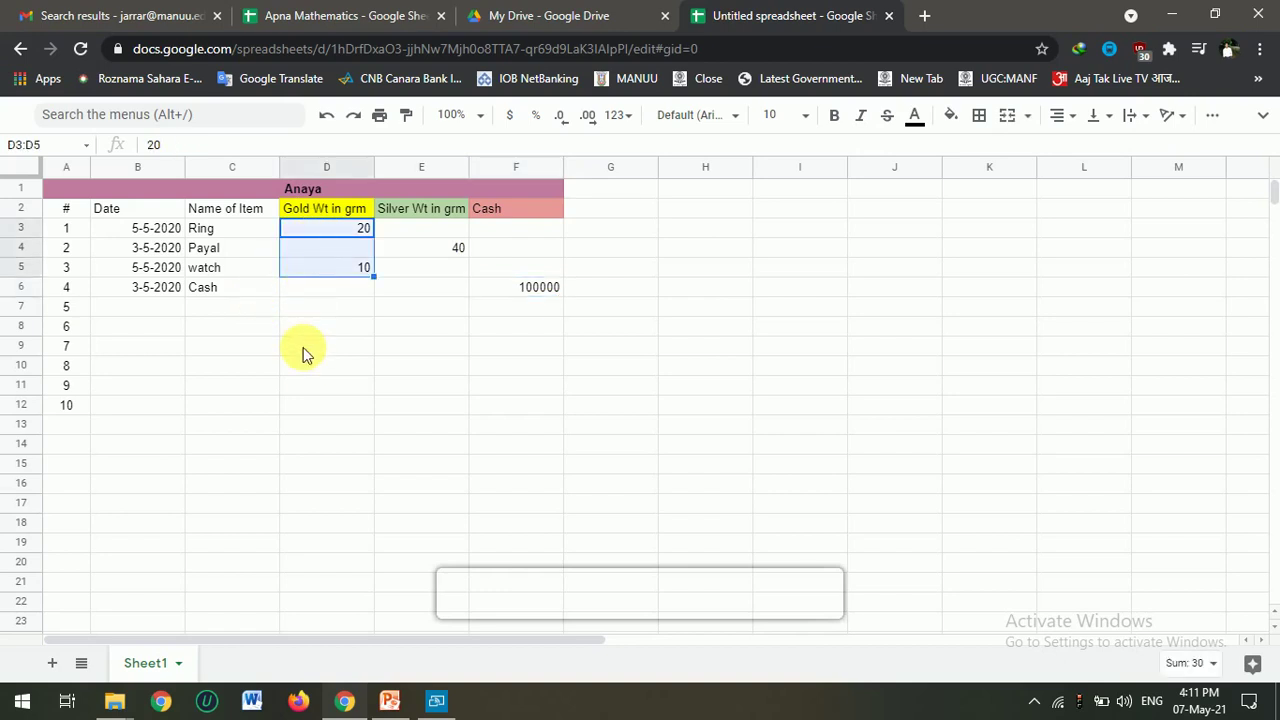
shift+click(306, 450)
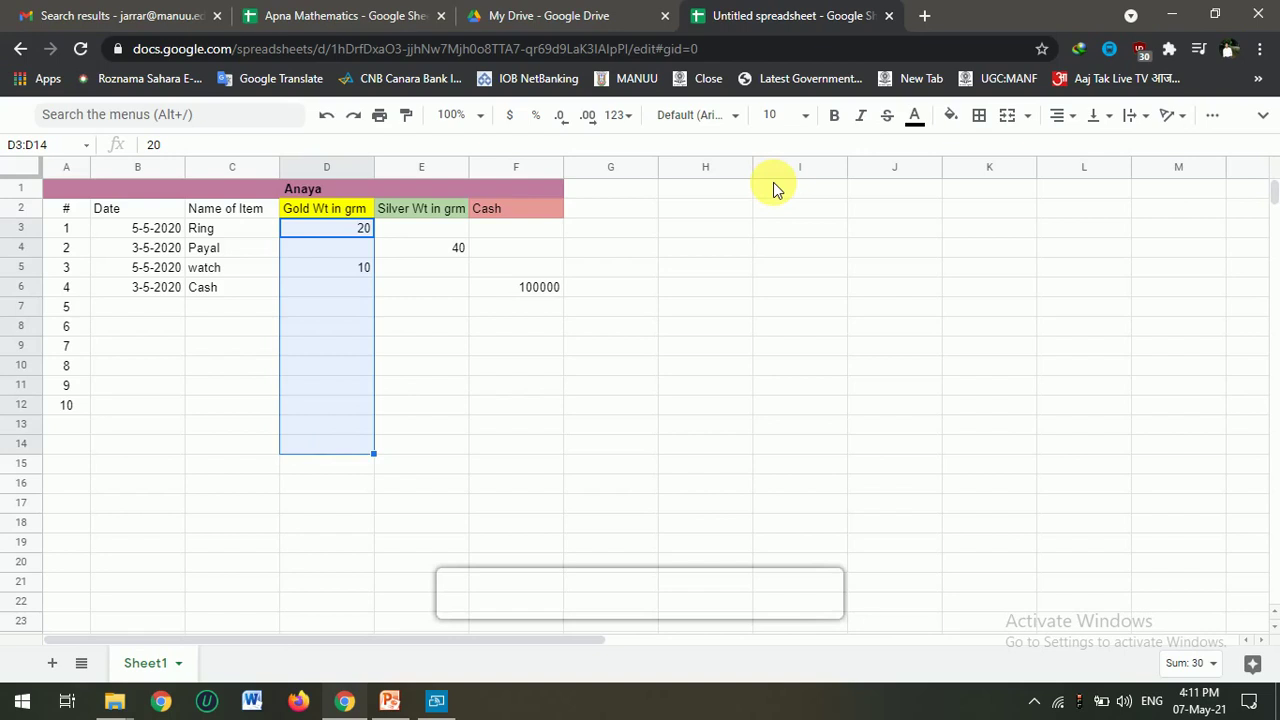
shift+click(320, 405)
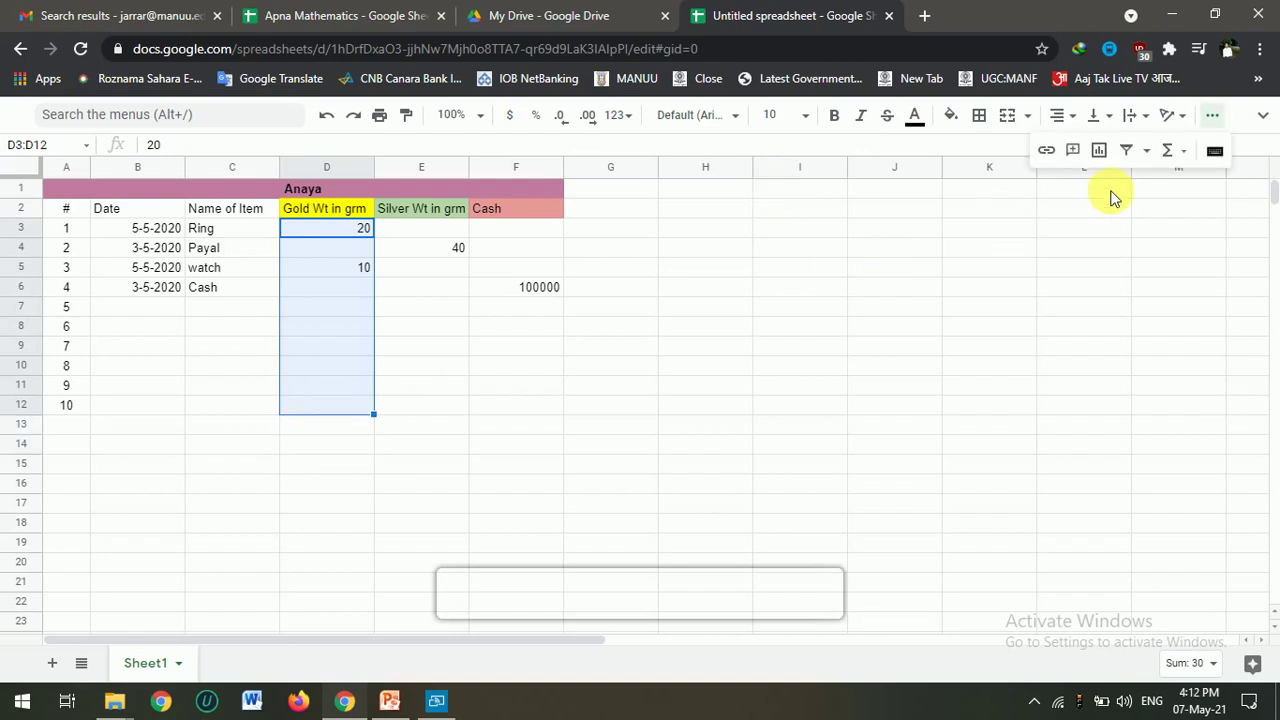
click(1213, 116)
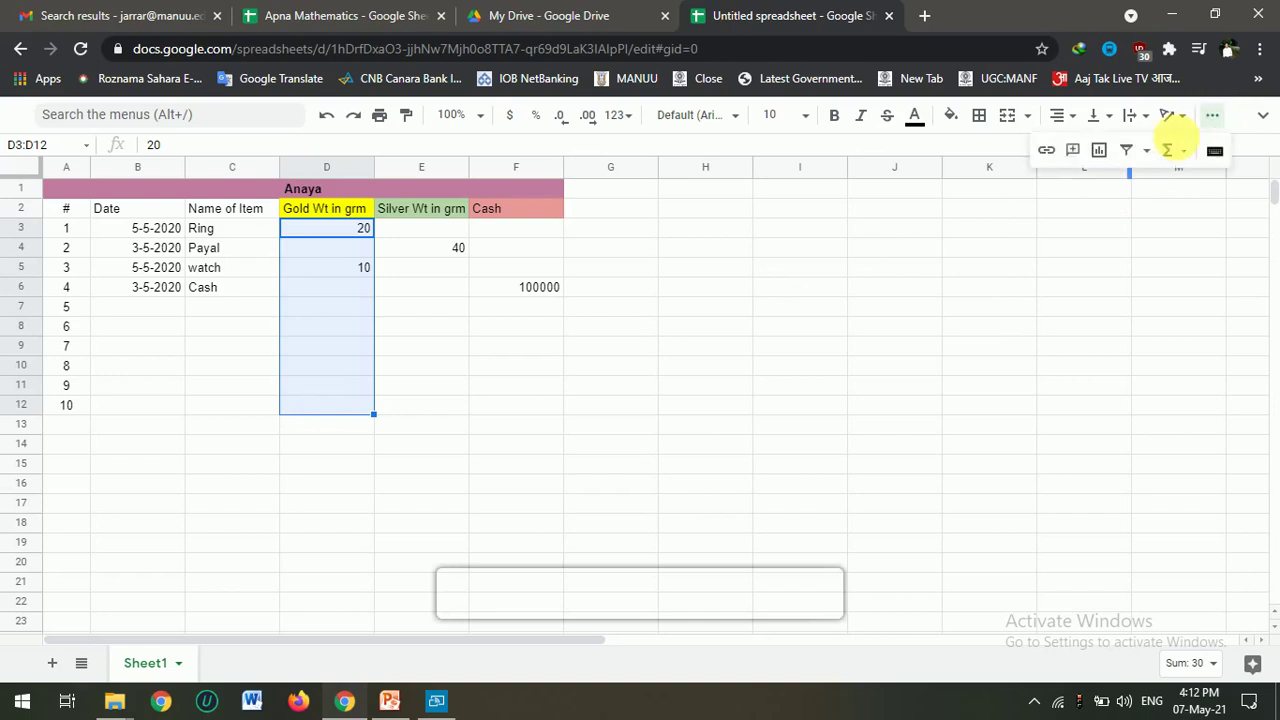
click(1170, 152)
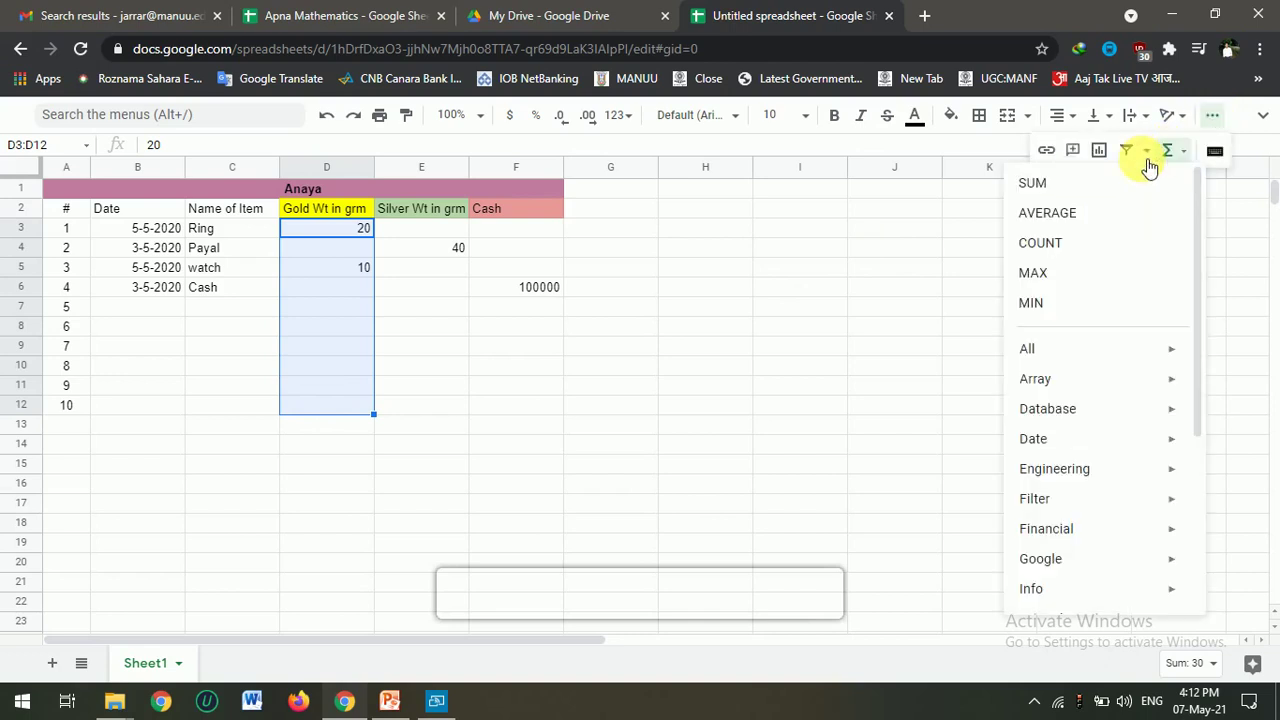
click(1082, 190)
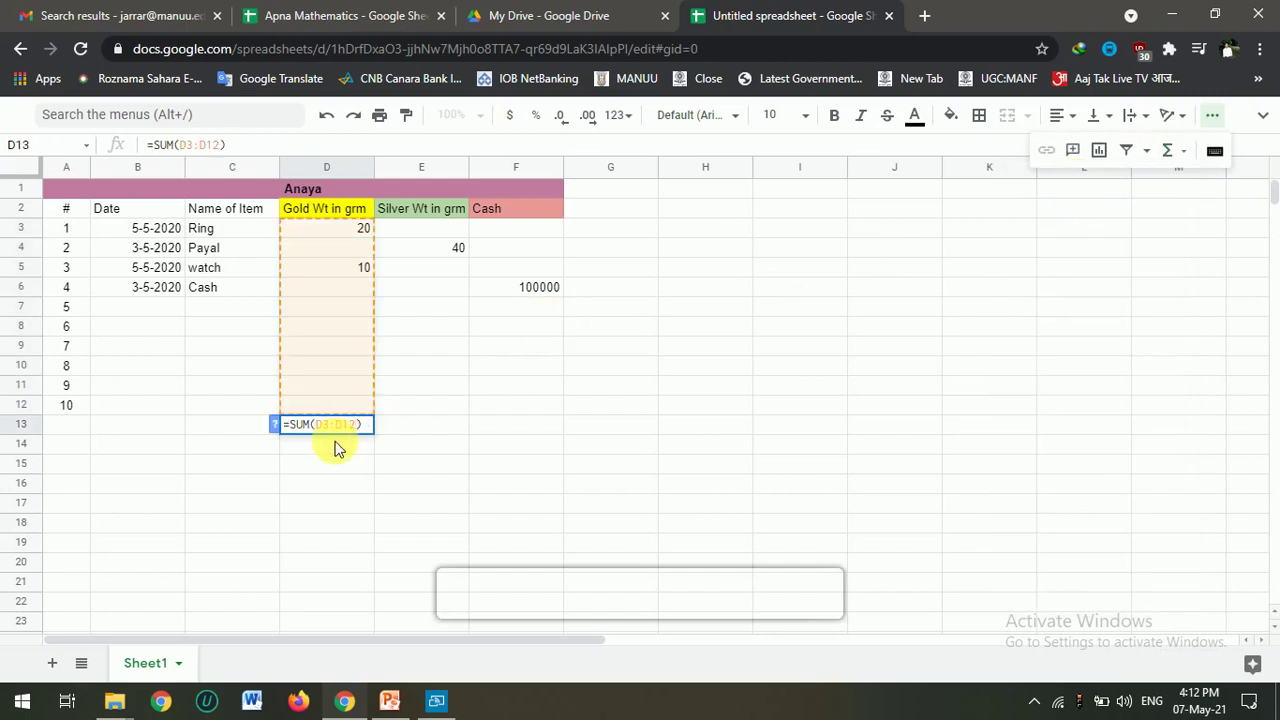
key(Return)
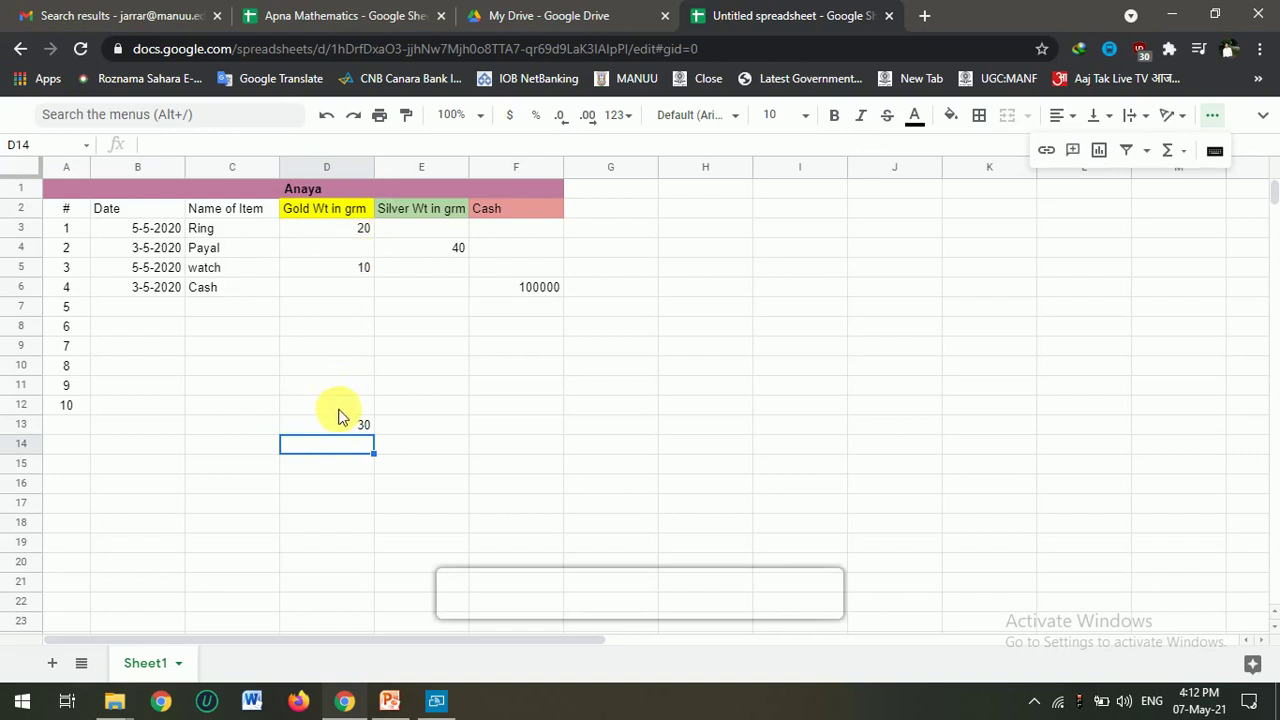
click(342, 426)
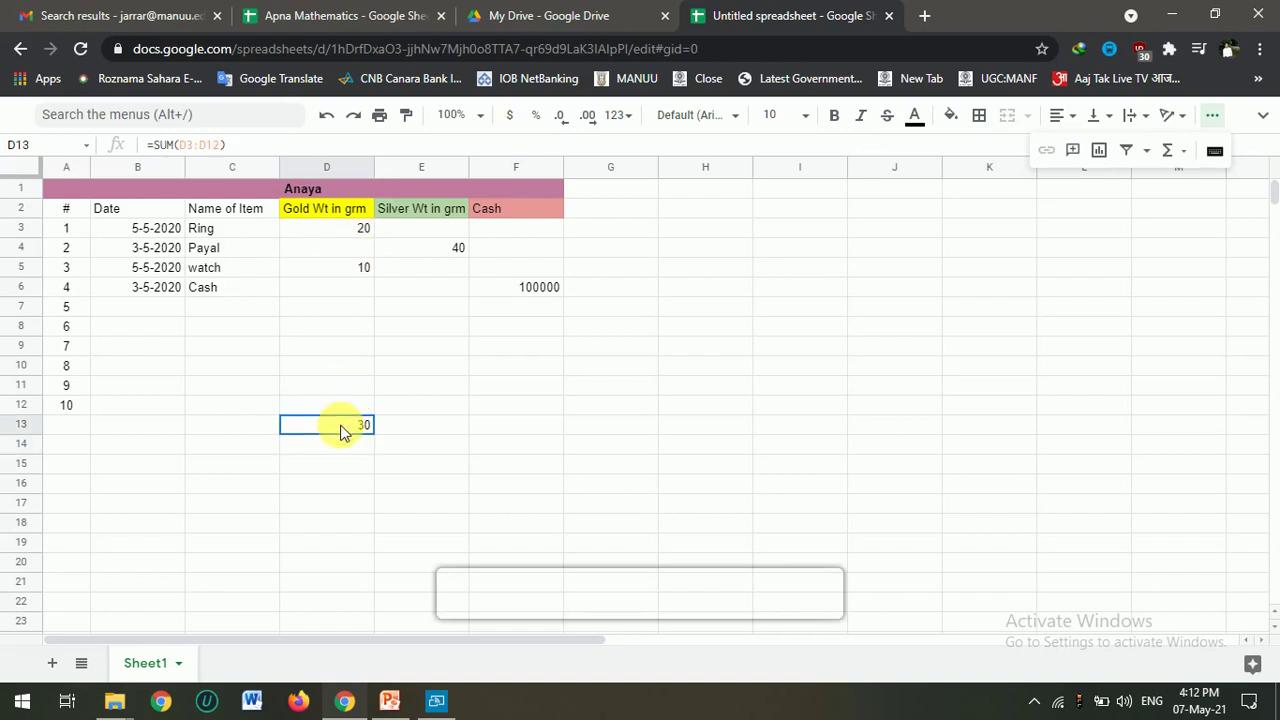
Test the gold total by entering 20 as a gold weight in D7, and clear that entry again.
click(320, 310)
text(2)
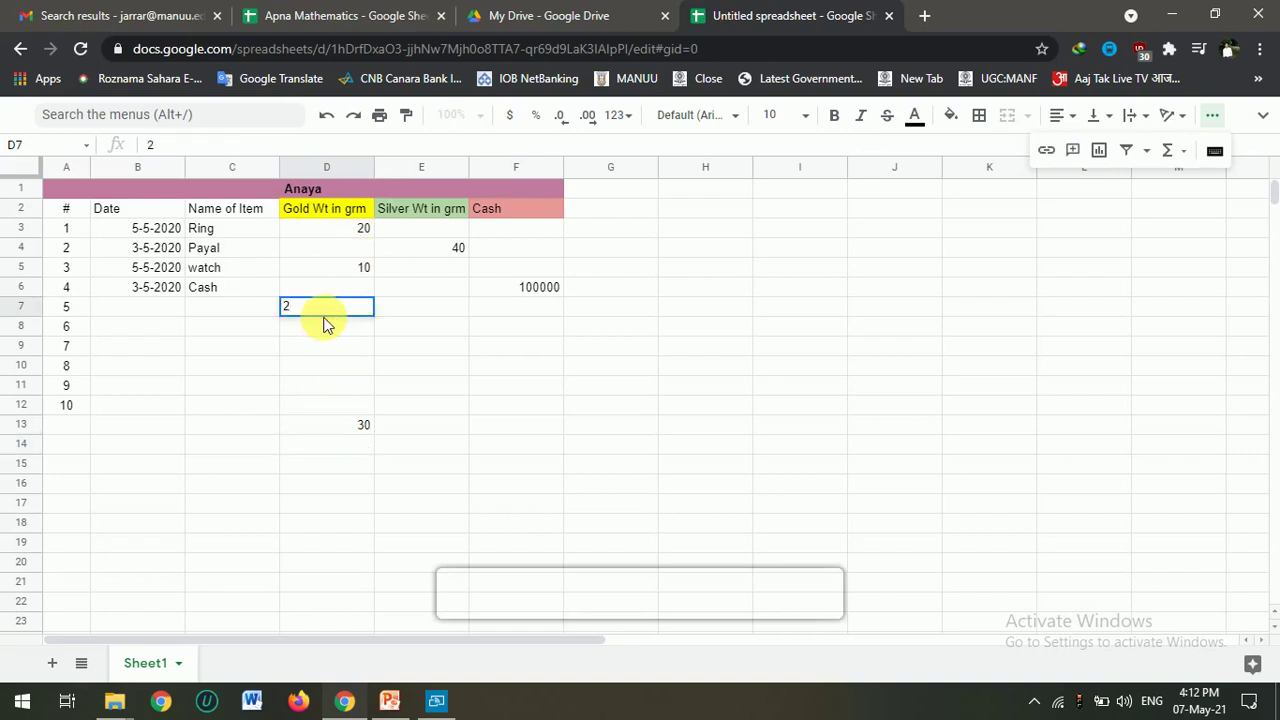
text(0)
key(Return)
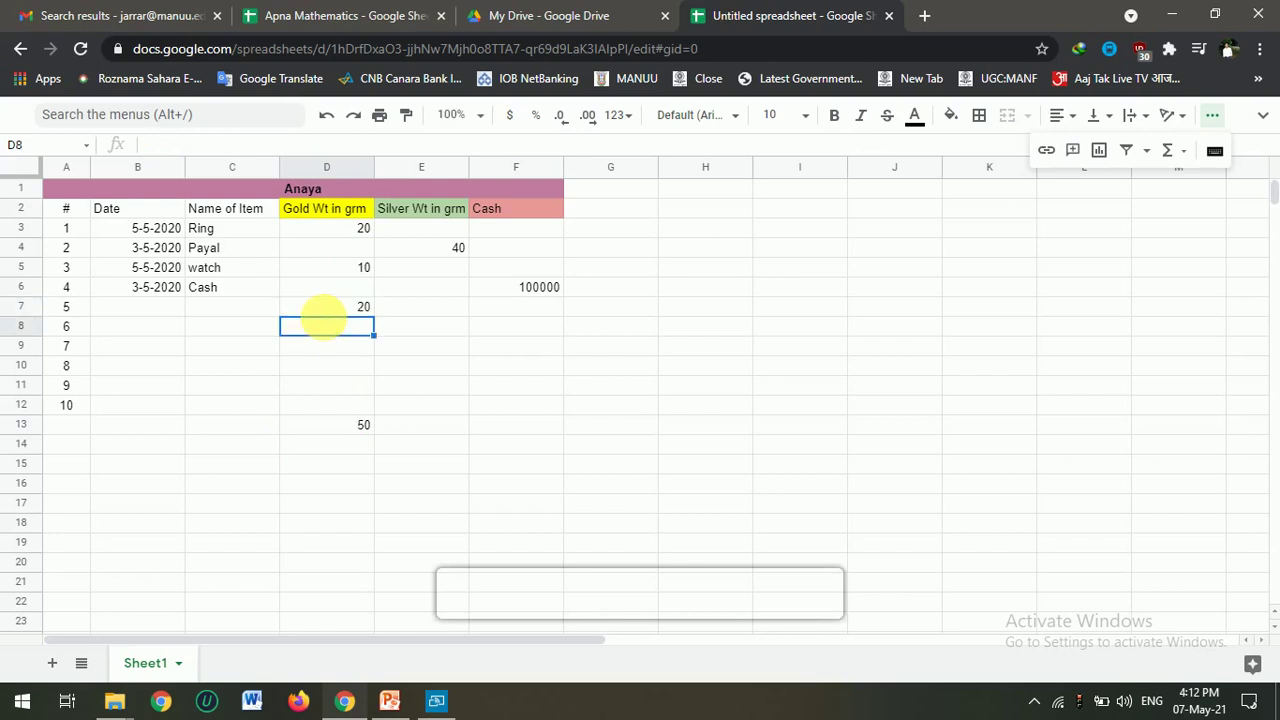
key(Up)
key(Delete)
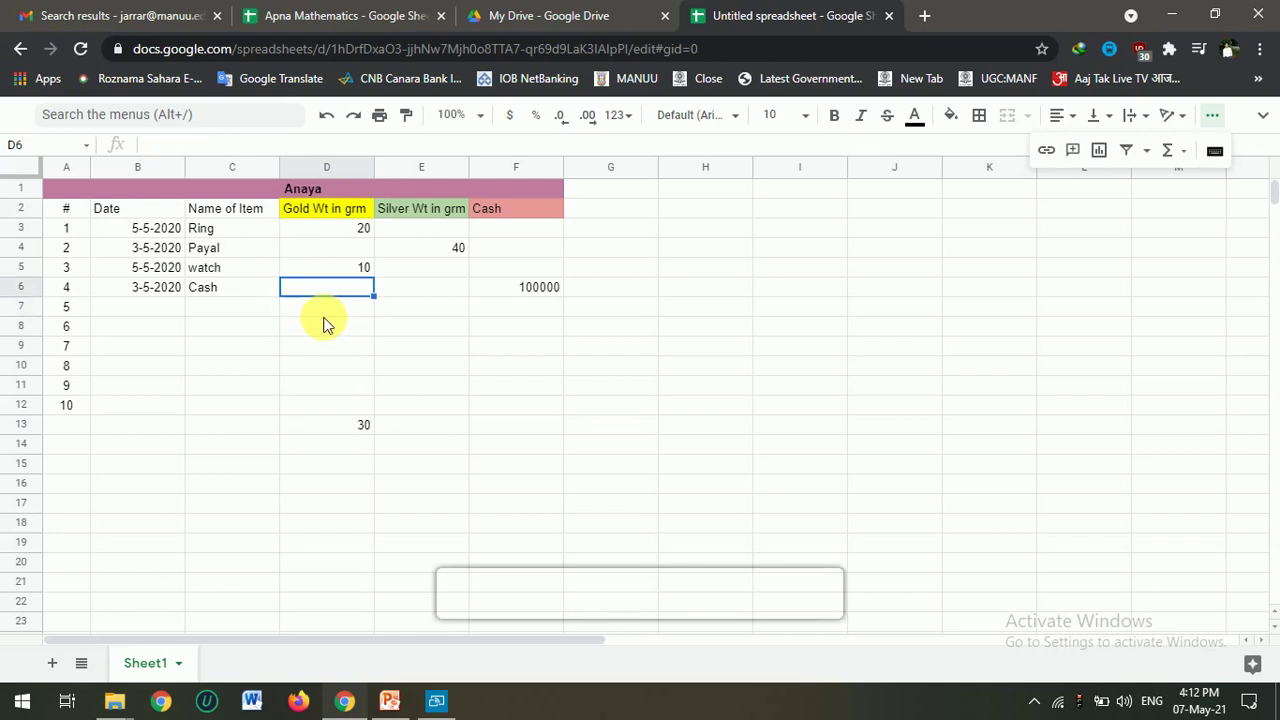
Copy the gold total formula from D13 into E13 and F13 to total the silver and cash columns.
key(Right)
key(Right)
key(Left)
key(Left)
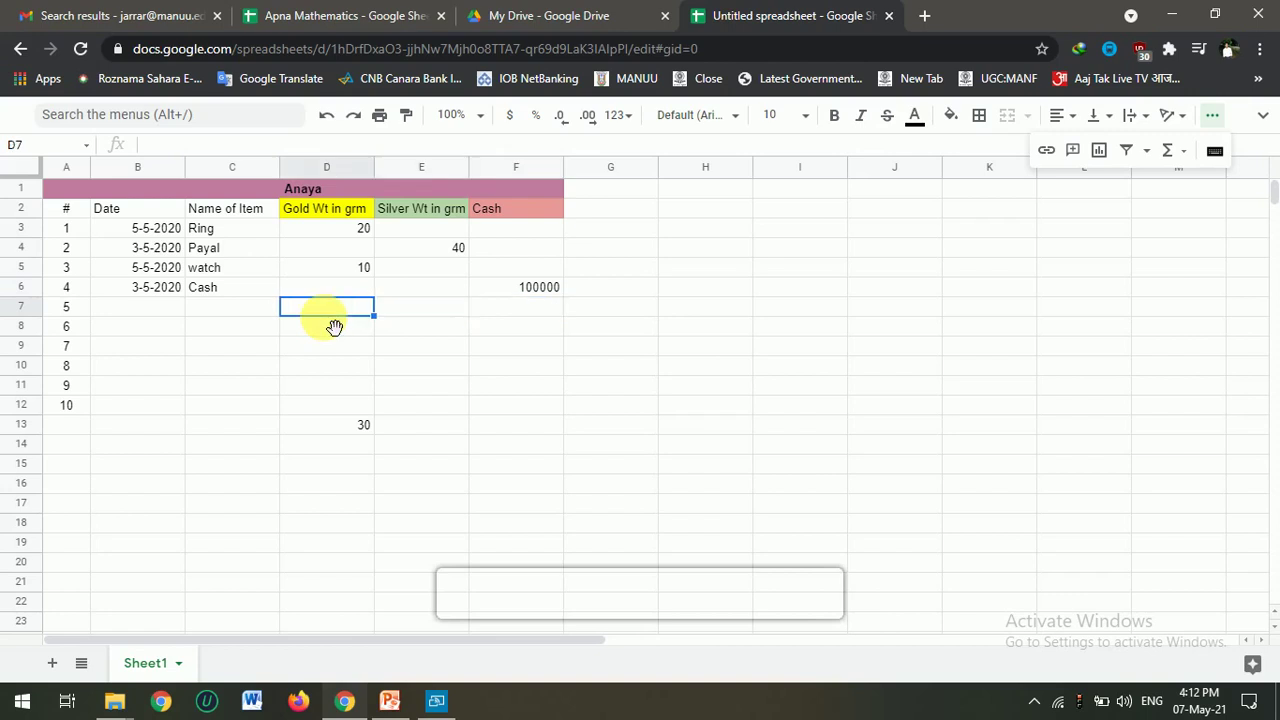
key(Down)
key(Down)
key(Down)
key(Down)
key(Down)
key(Down)
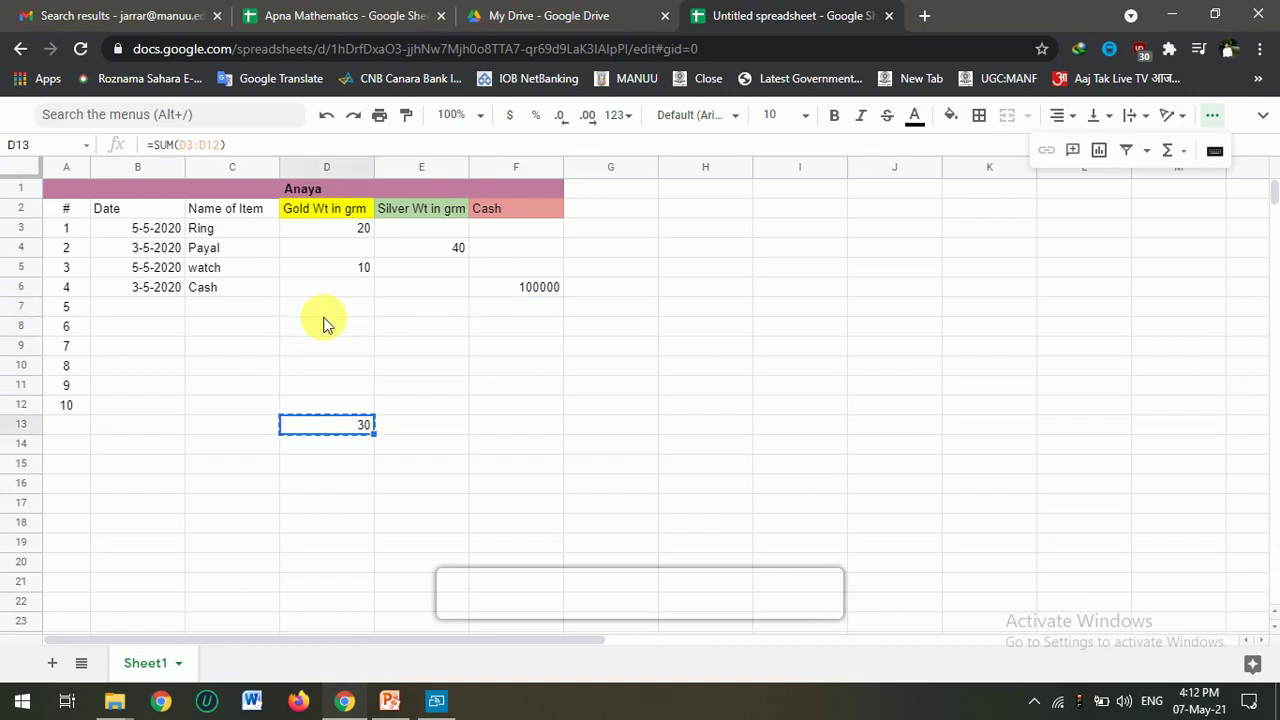
key(ctrl+c)
key(Right)
key(ctrl+v)
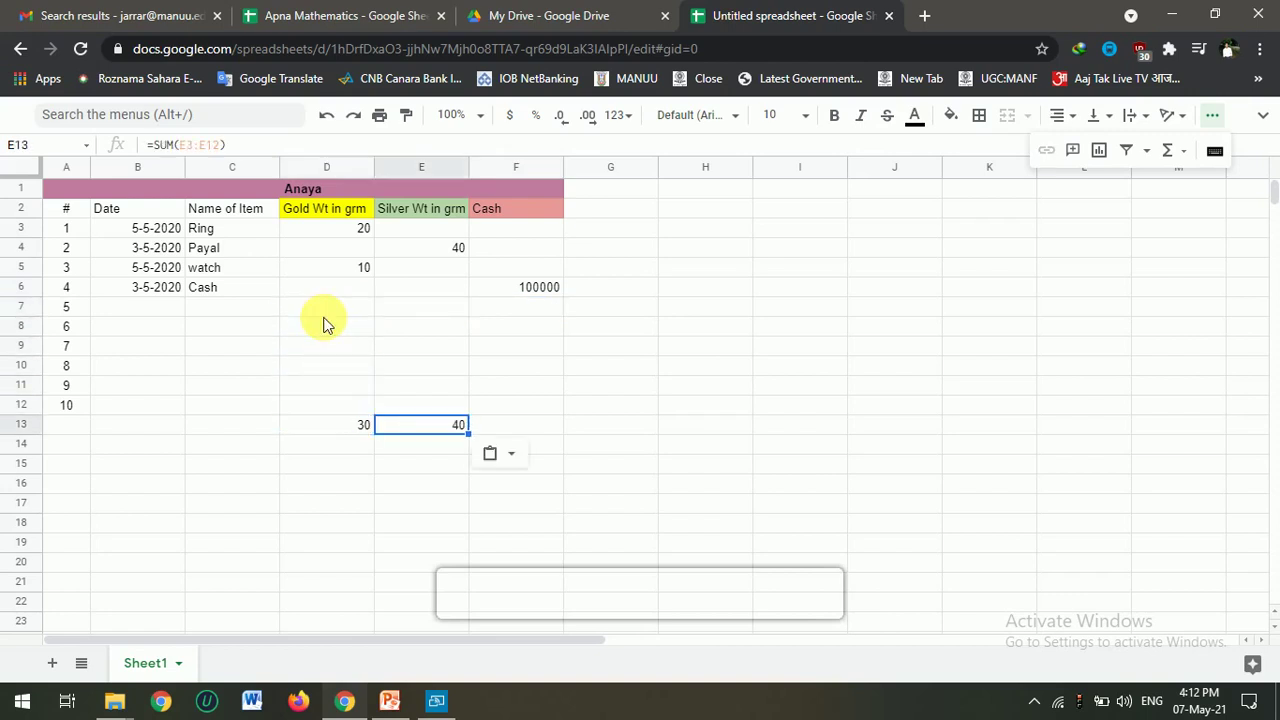
key(Right)
key(ctrl+v)
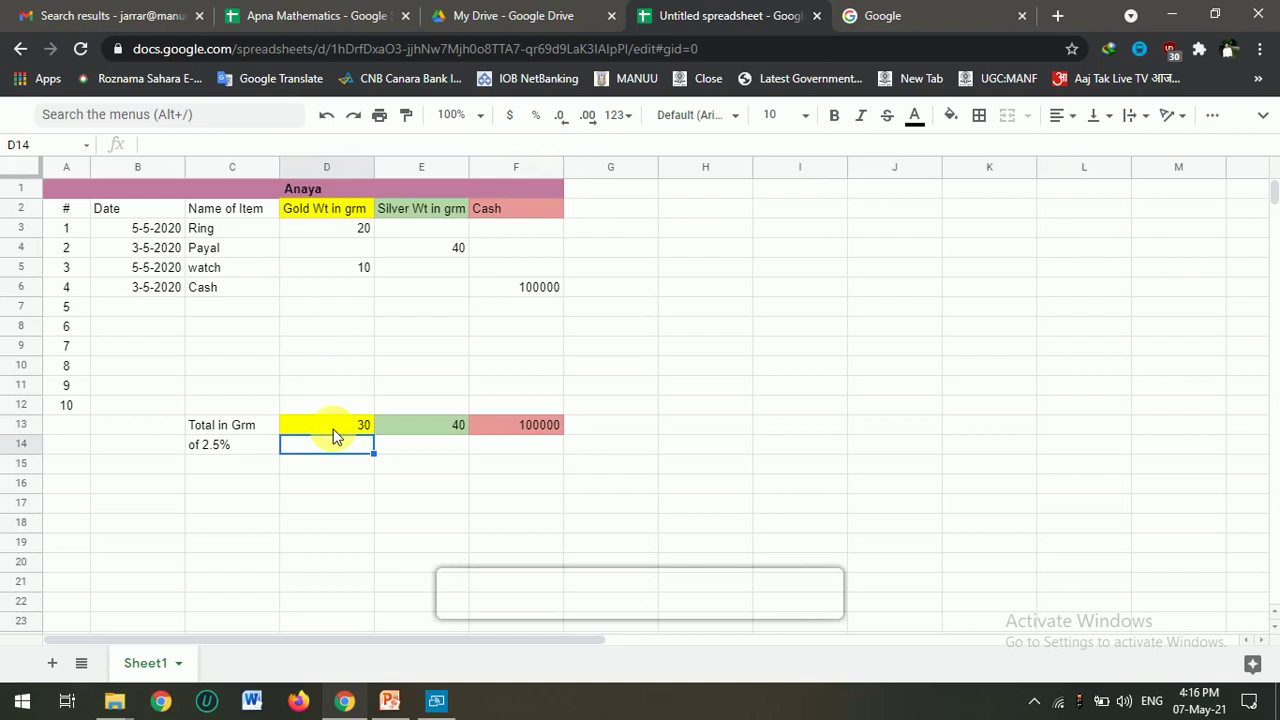
Calculate 2.5% of the gold total in D14 with the formula =D13*2.5%.
text(=)
click(325, 424)
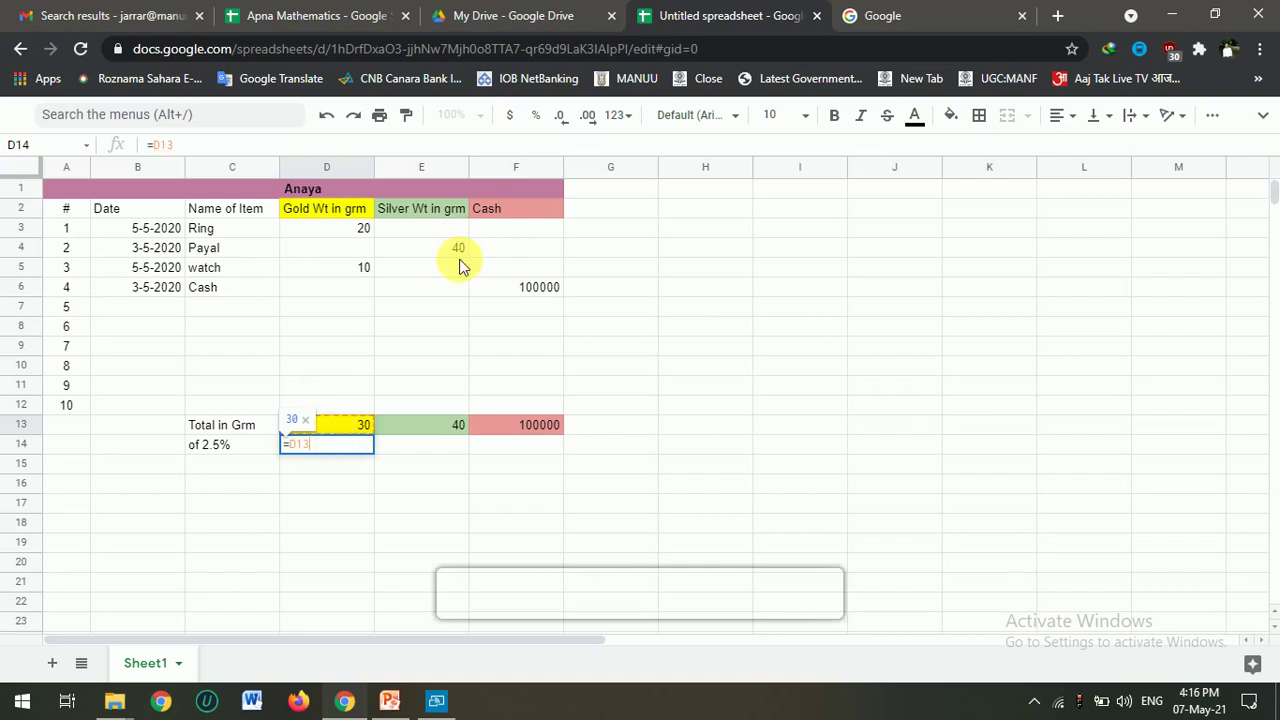
text(*2.5%)
key(Return)
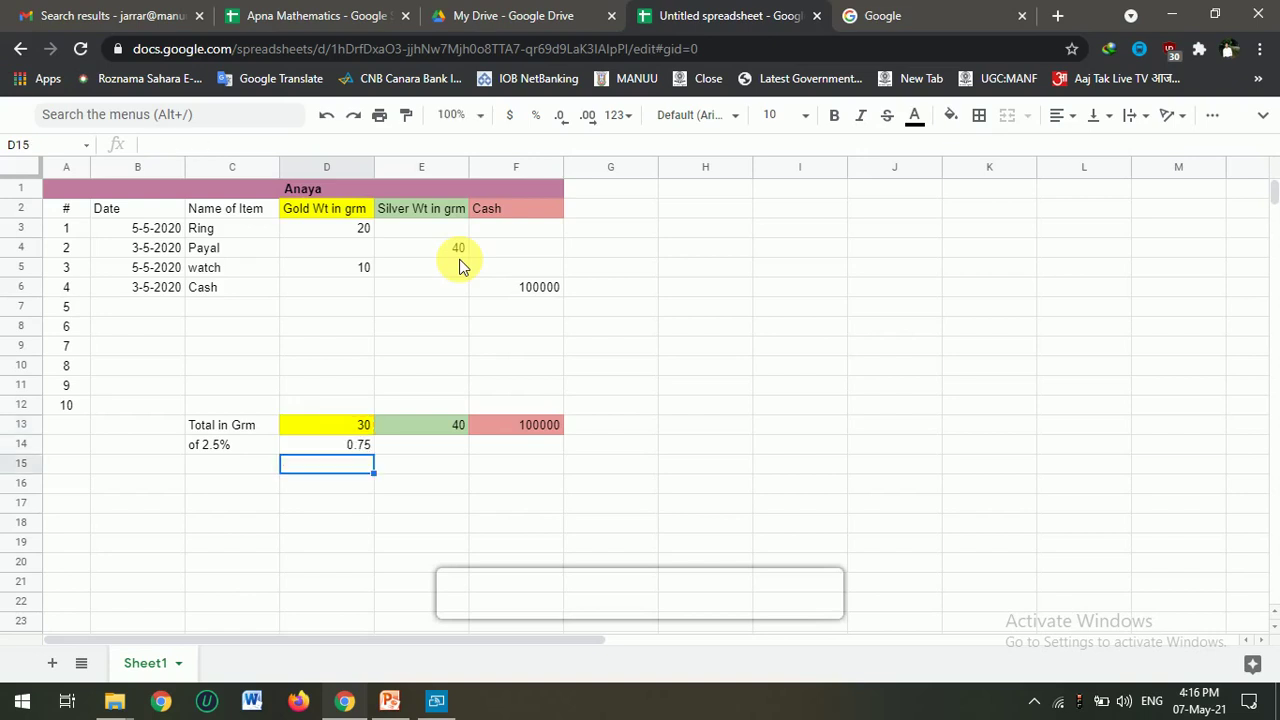
Copy the 2.5% formula from D14 into E14 and F14 for silver and cash.
click(363, 443)
key(ctrl+c)
key(Right)
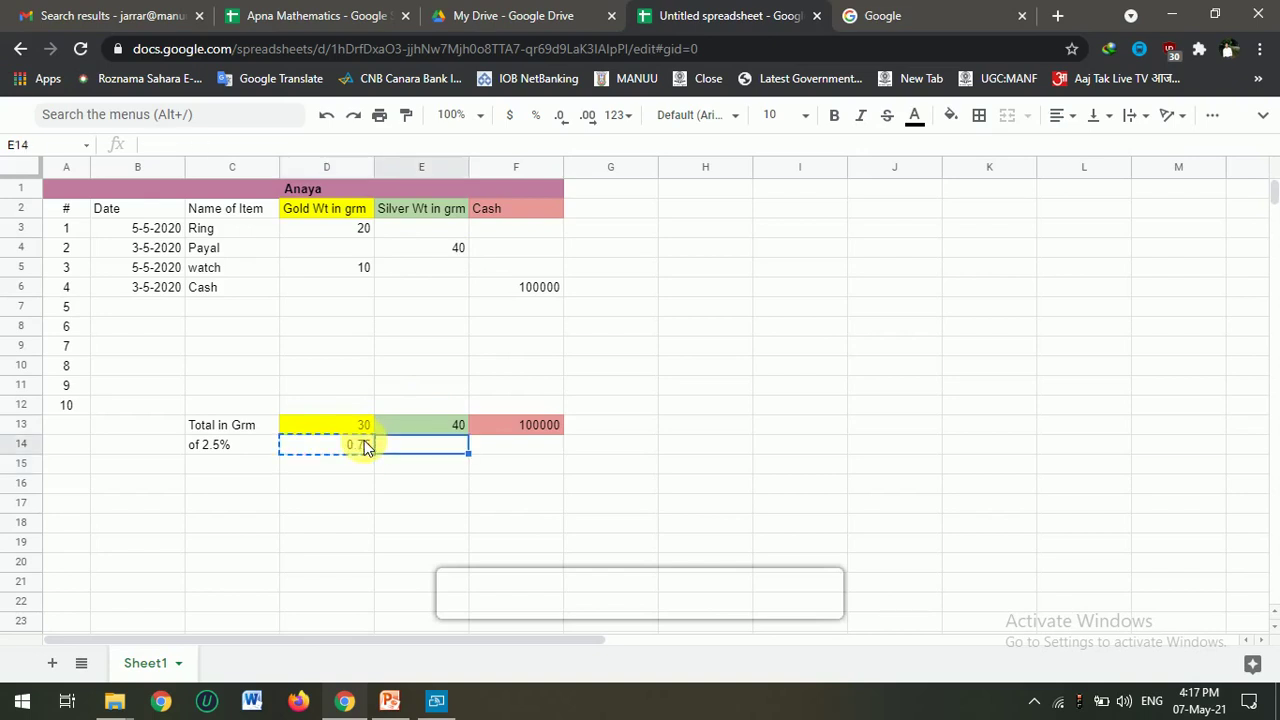
key(ctrl+v)
key(Right)
key(ctrl+v)
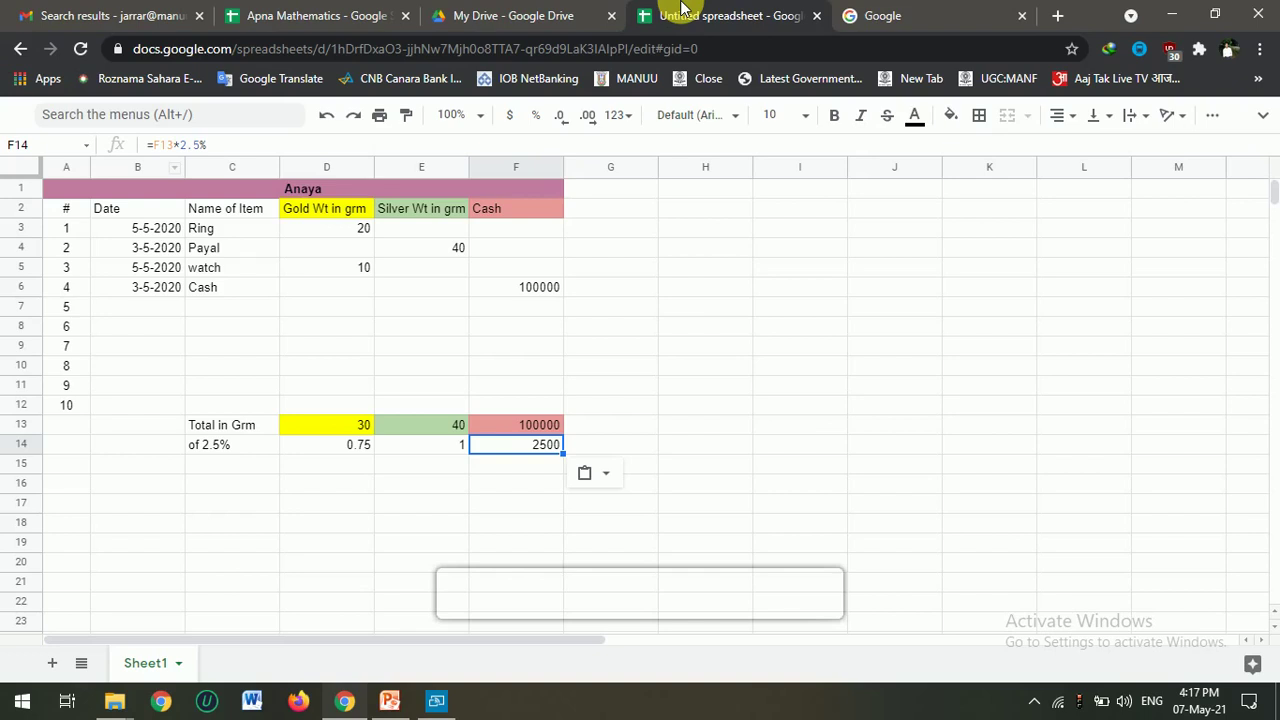
Enter the cost per 10 grams in row 15: 49000 for gold in D15 and 687 for silver in E15.
key(Left)
key(Left)
key(Left)
key(Right)
key(Down)
key(Left)
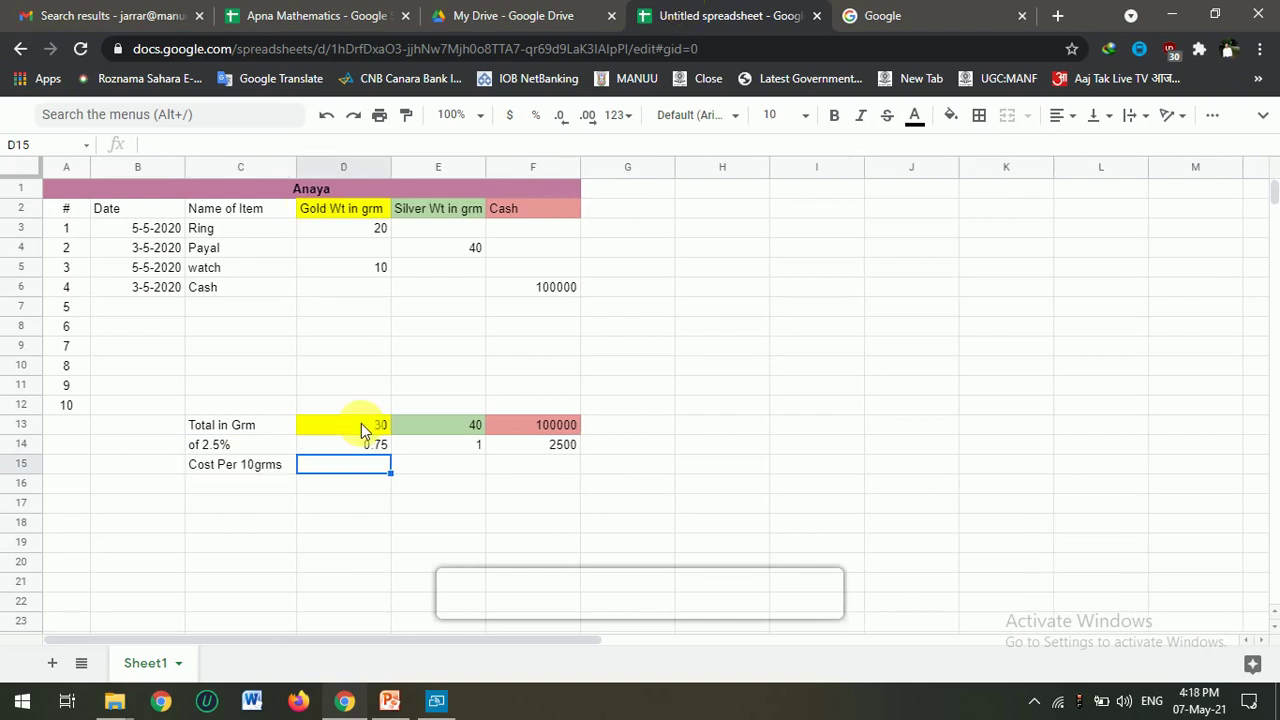
text(490)
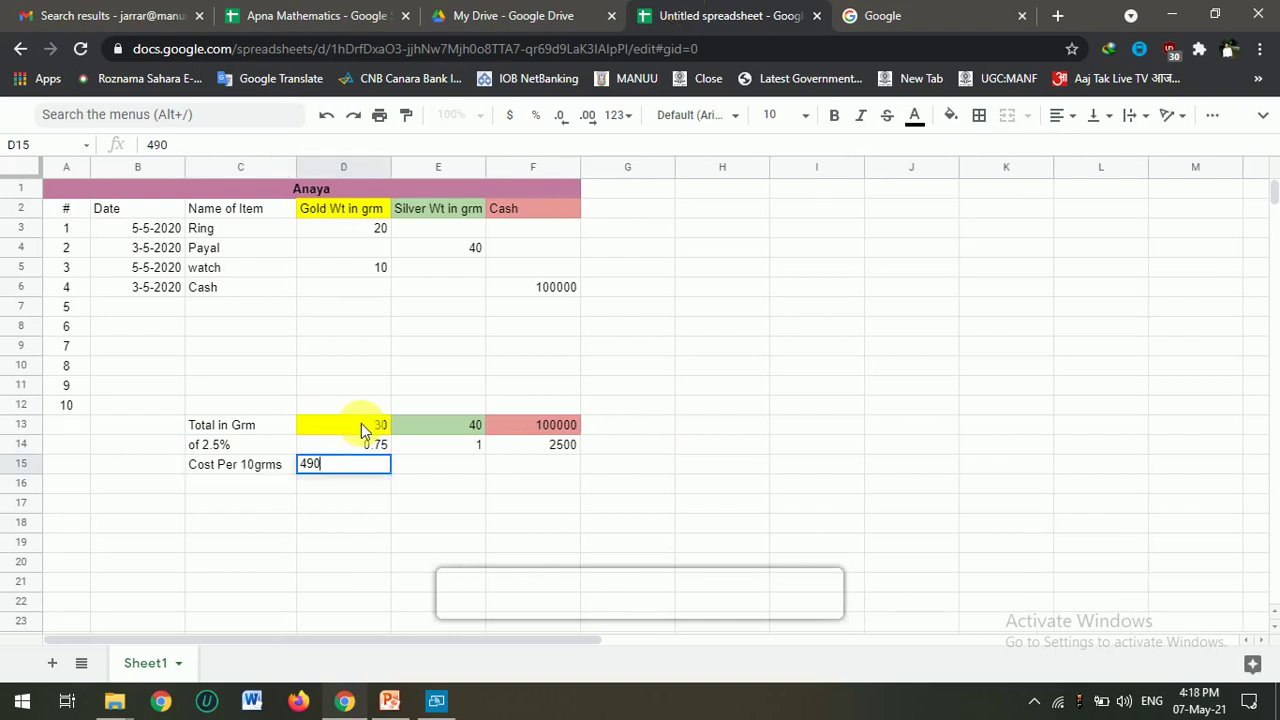
text(00)
key(Tab)
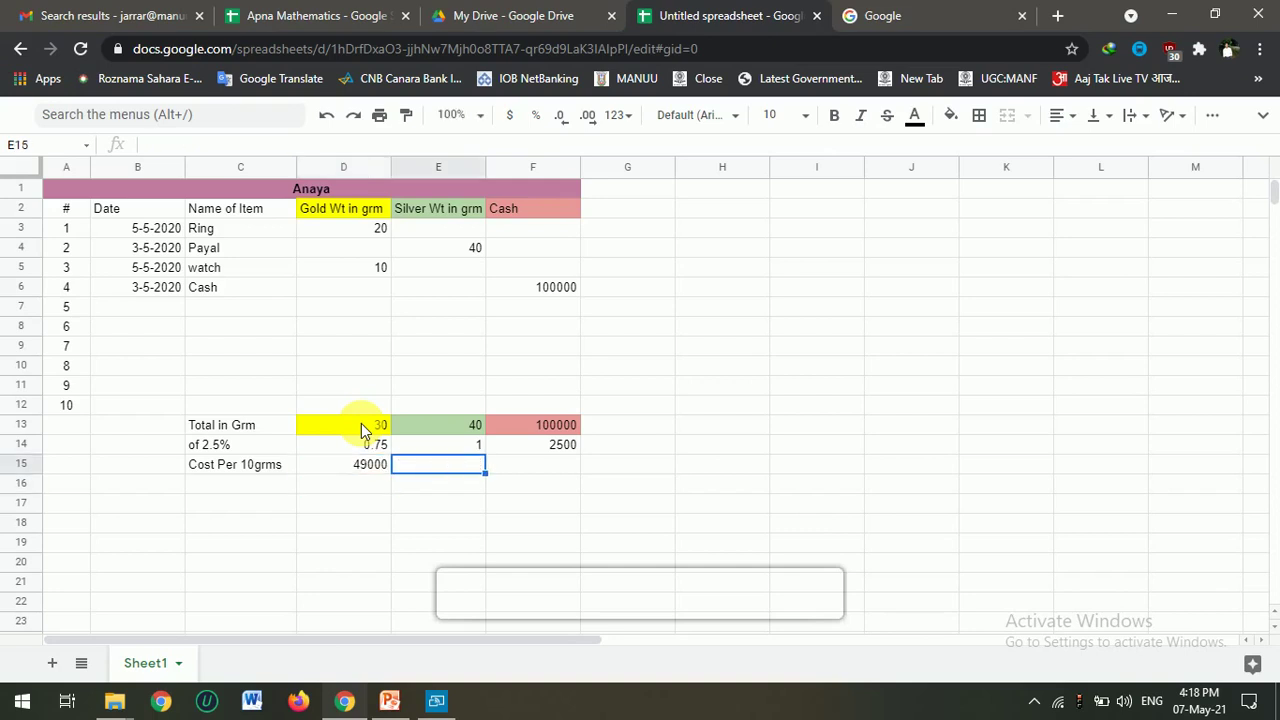
text(687)
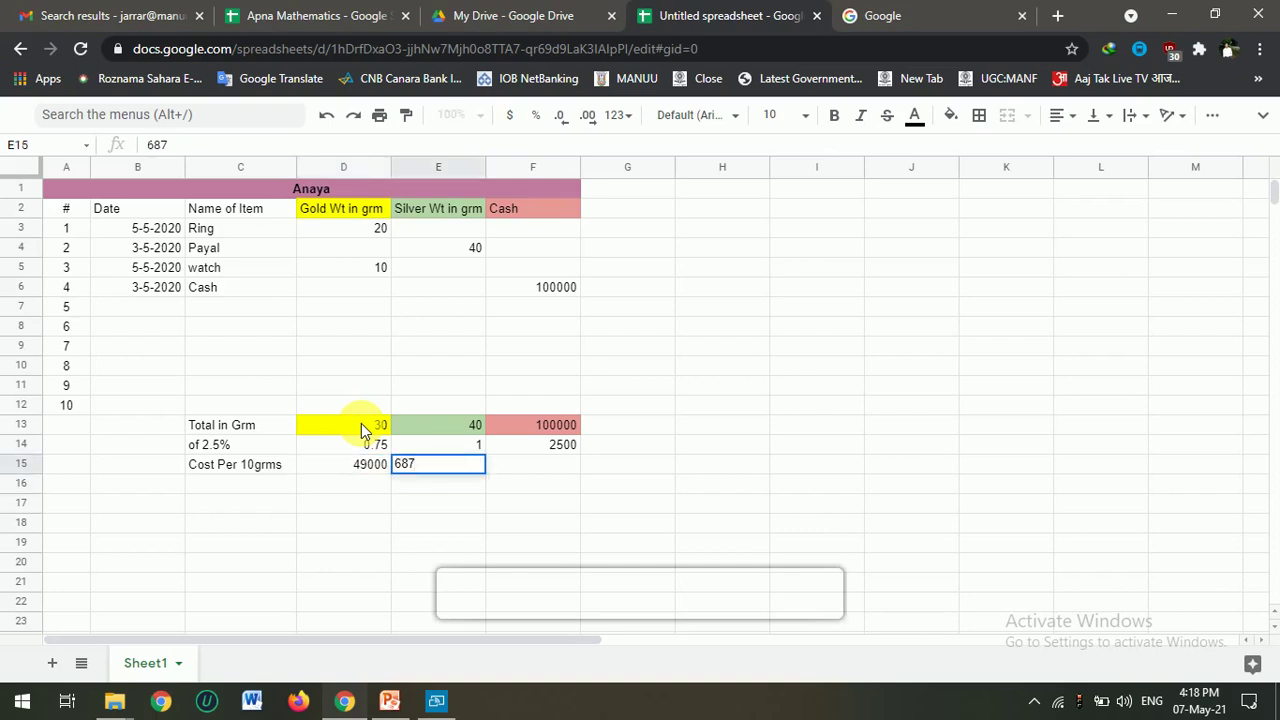
key(Return)
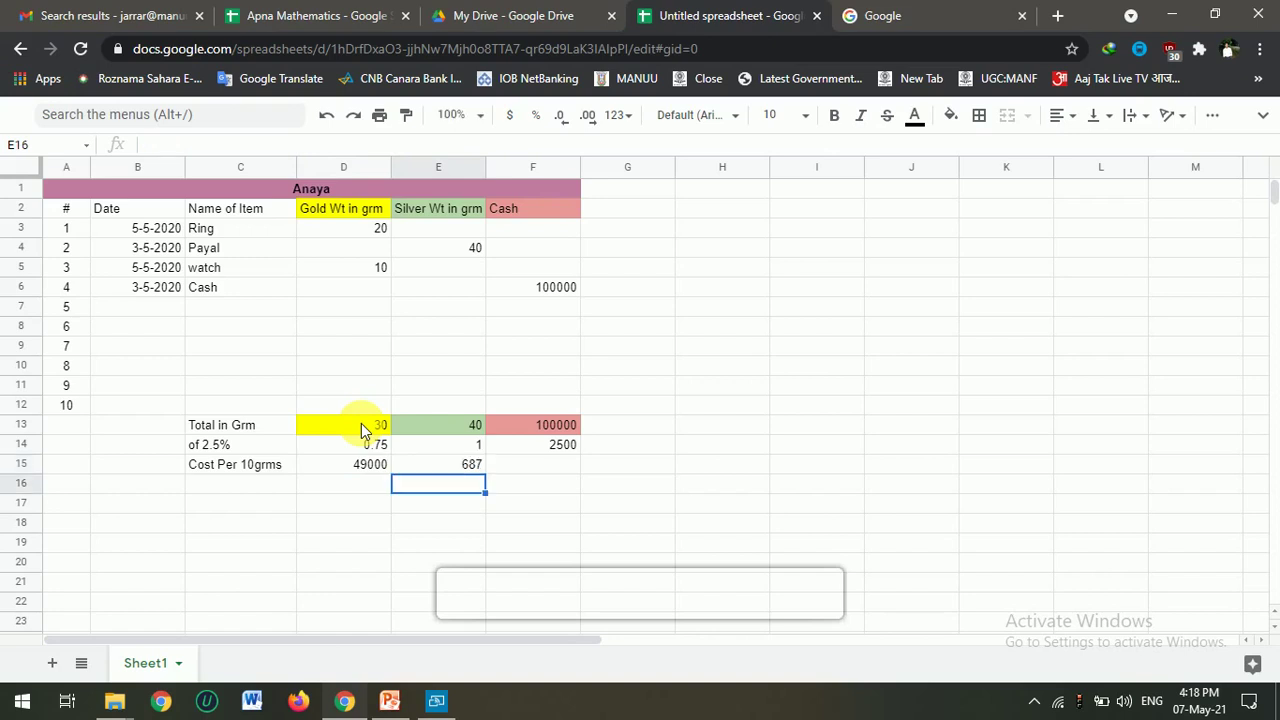
Calculate the gold zakat in rupees in D16 with the formula =D15/10*D14.
key(Left)
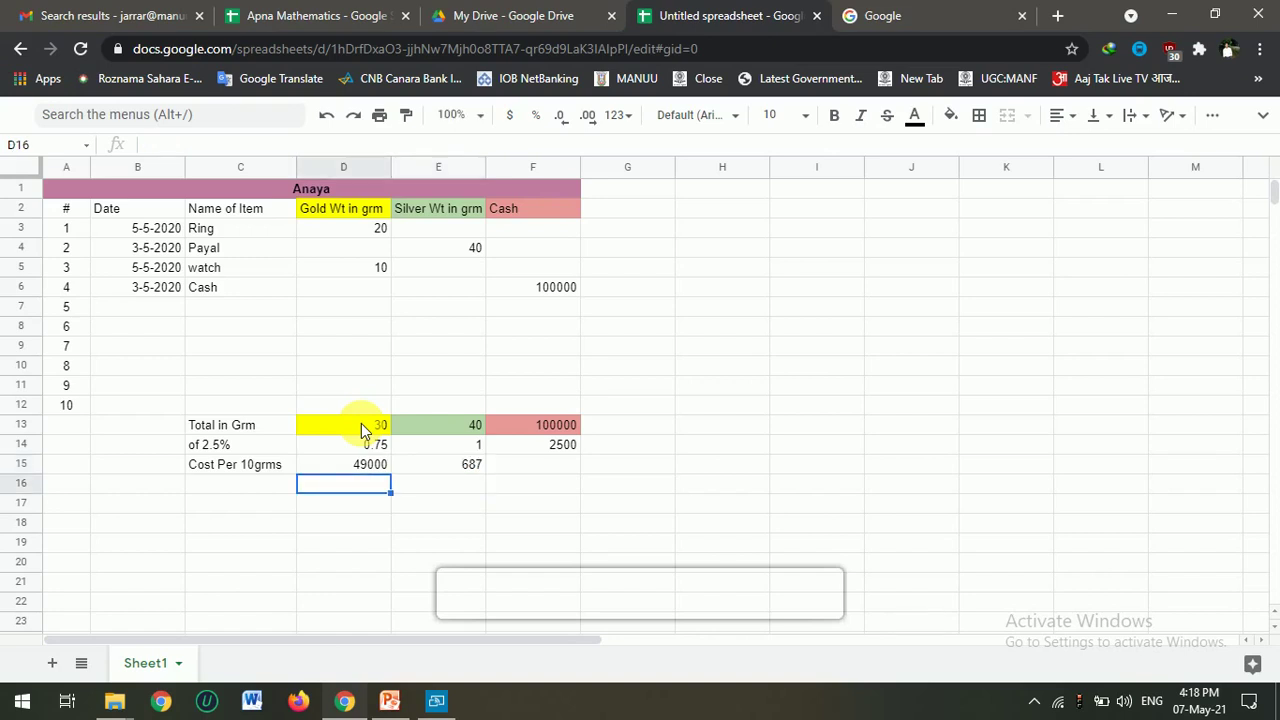
key(Left)
double_click(329, 463)
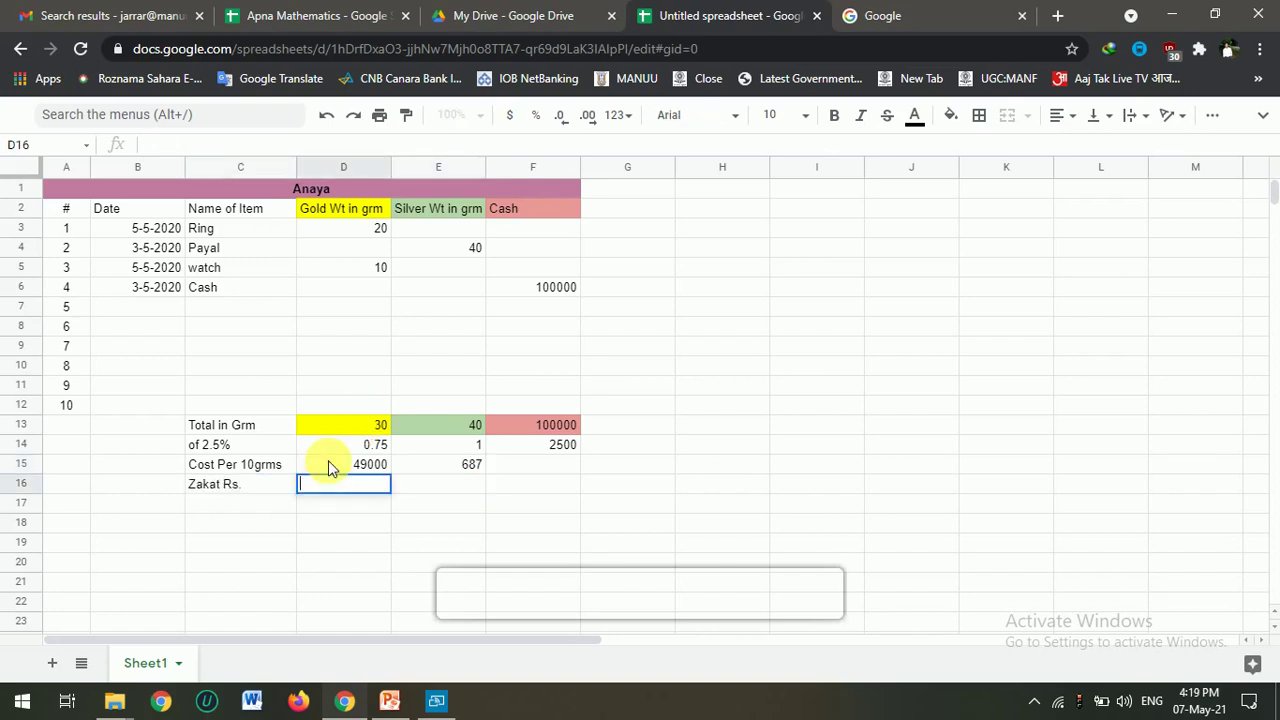
text(=)
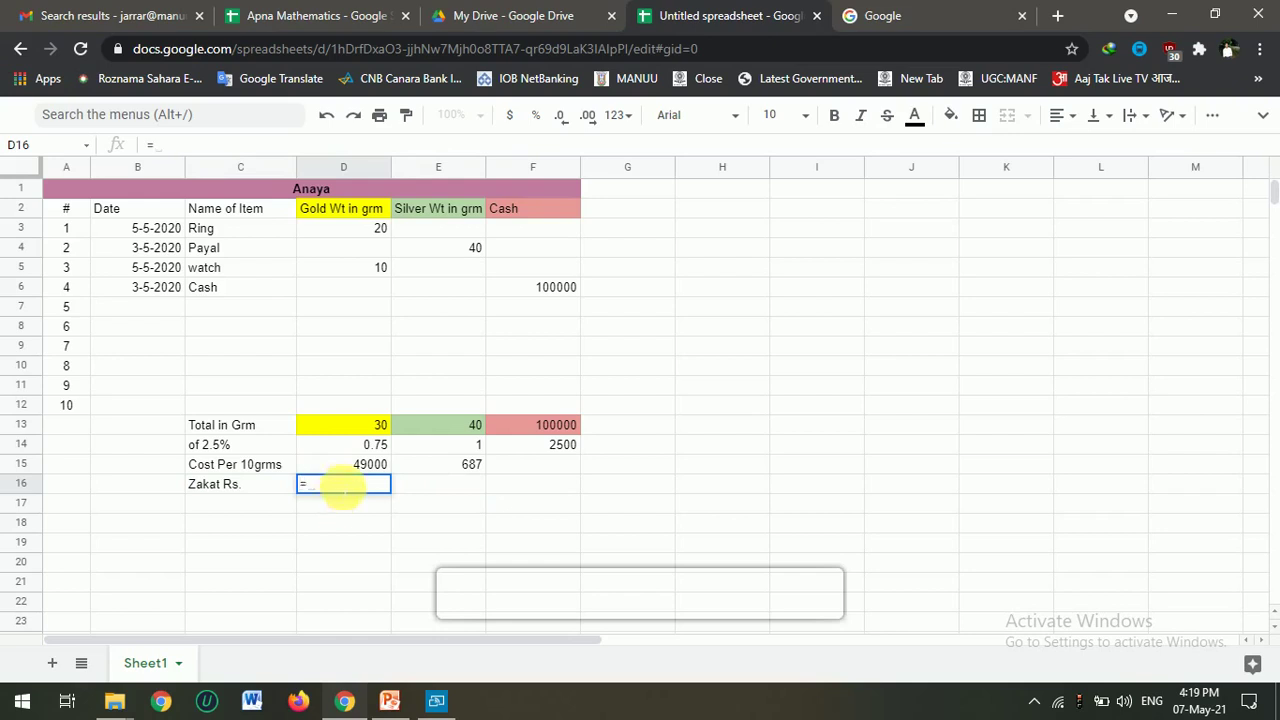
click(362, 474)
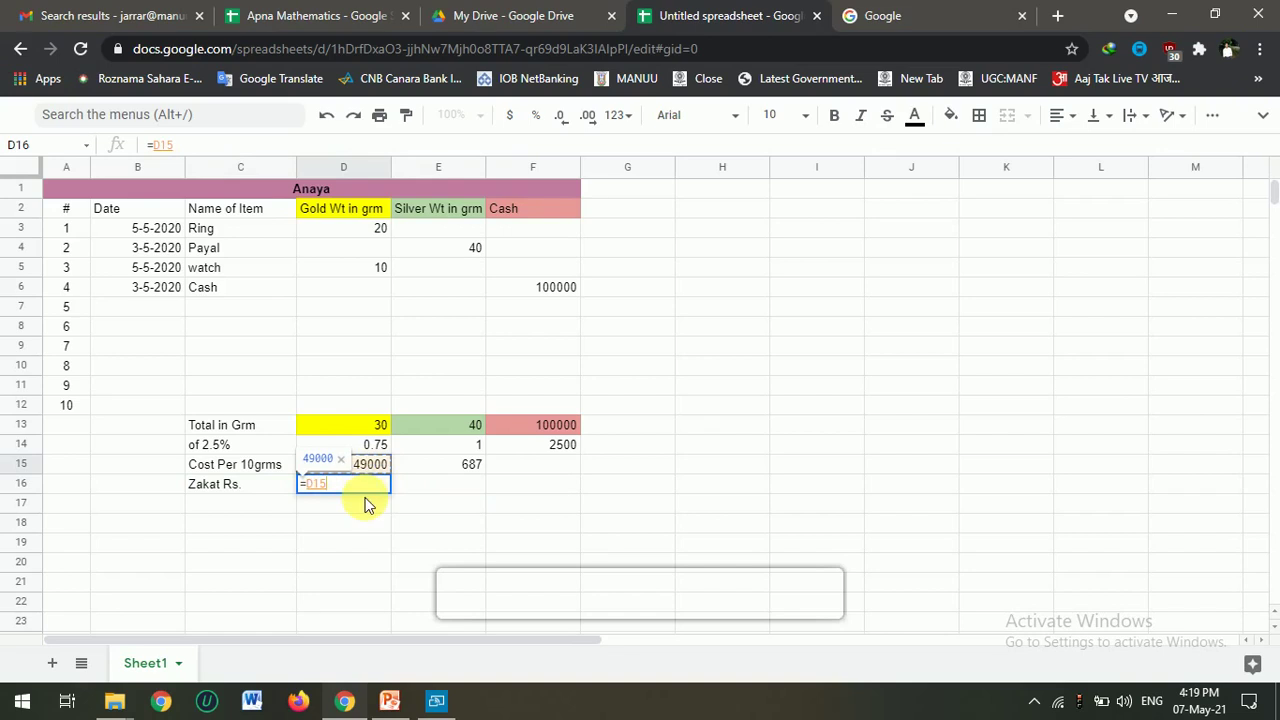
text(*)
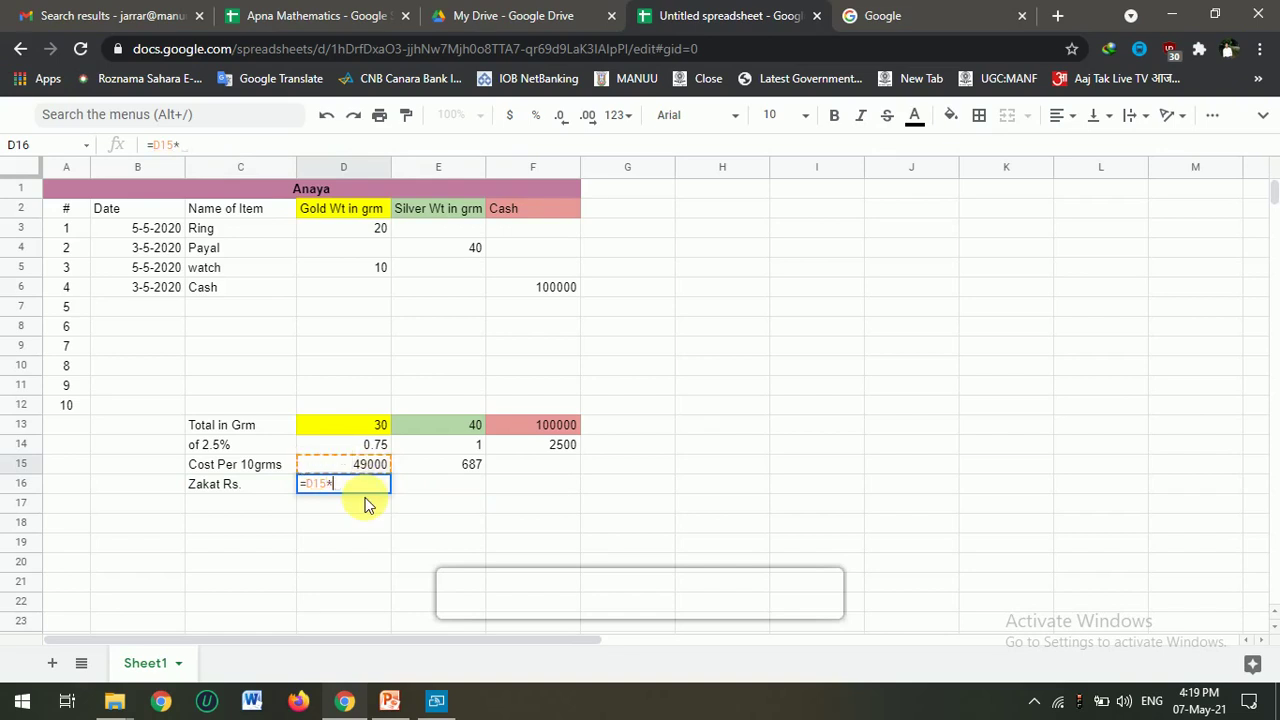
click(360, 443)
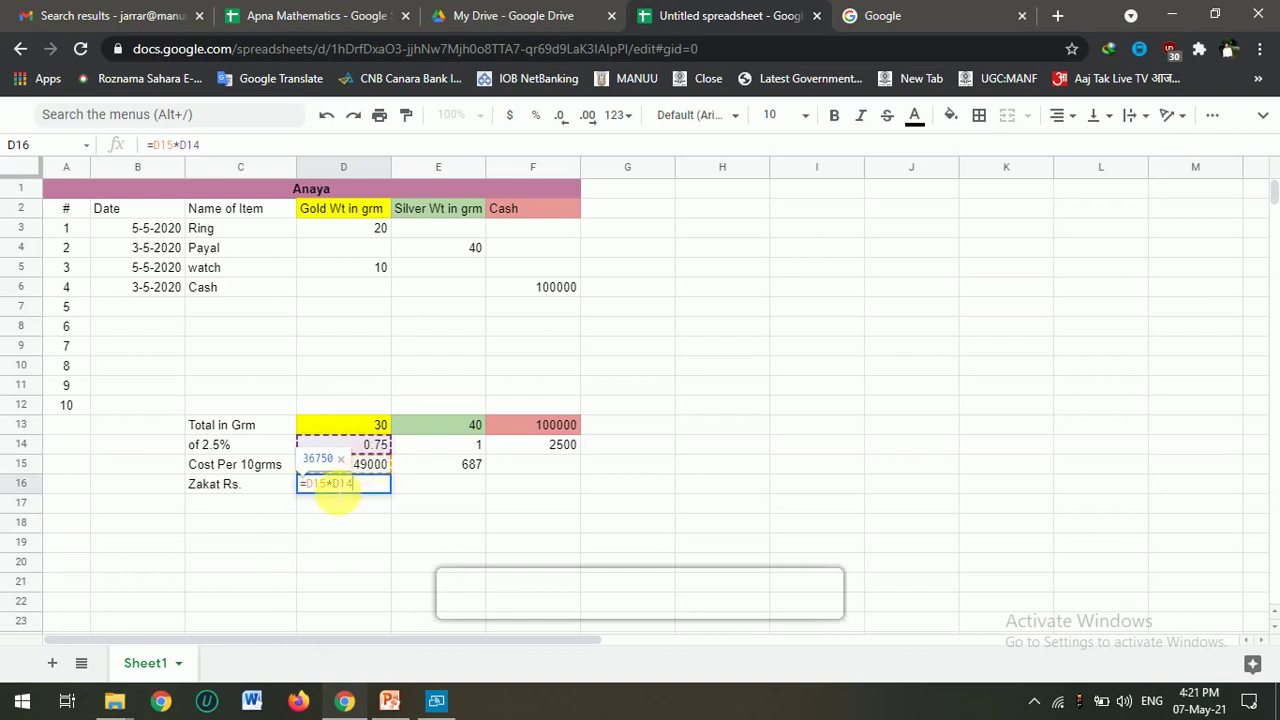
click(328, 486)
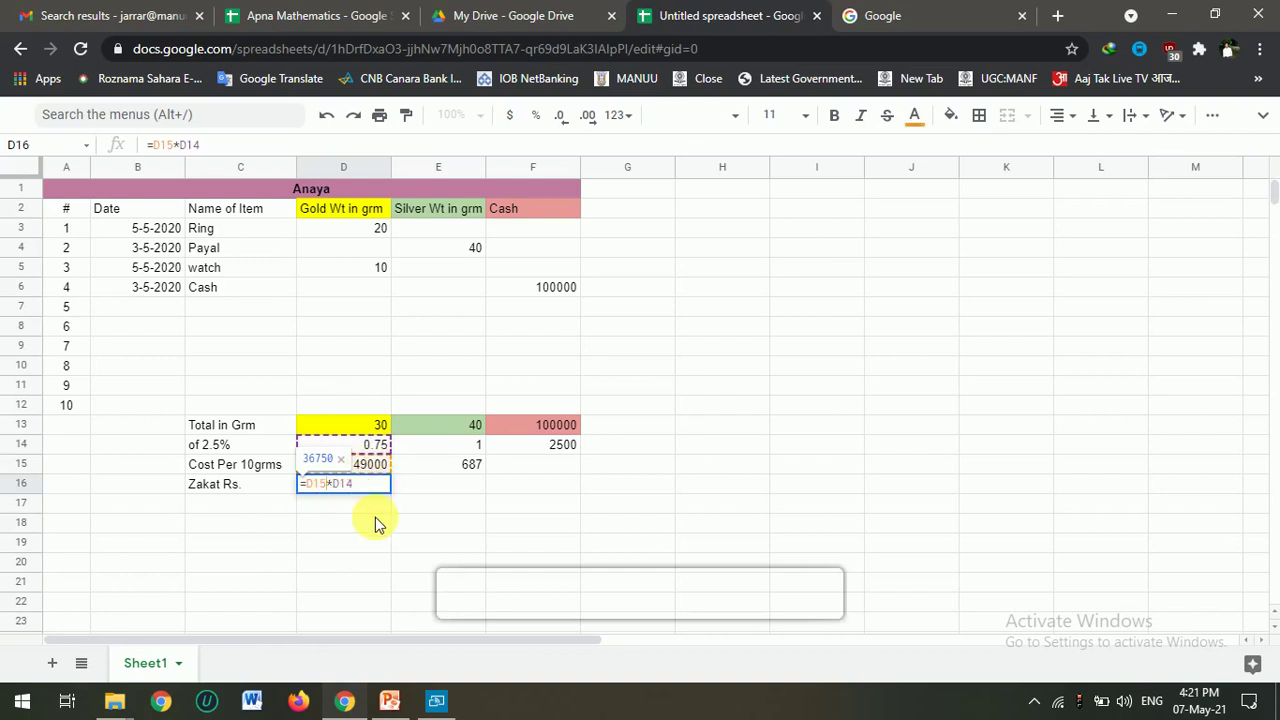
text(/10)
key(Return)
key(Up)
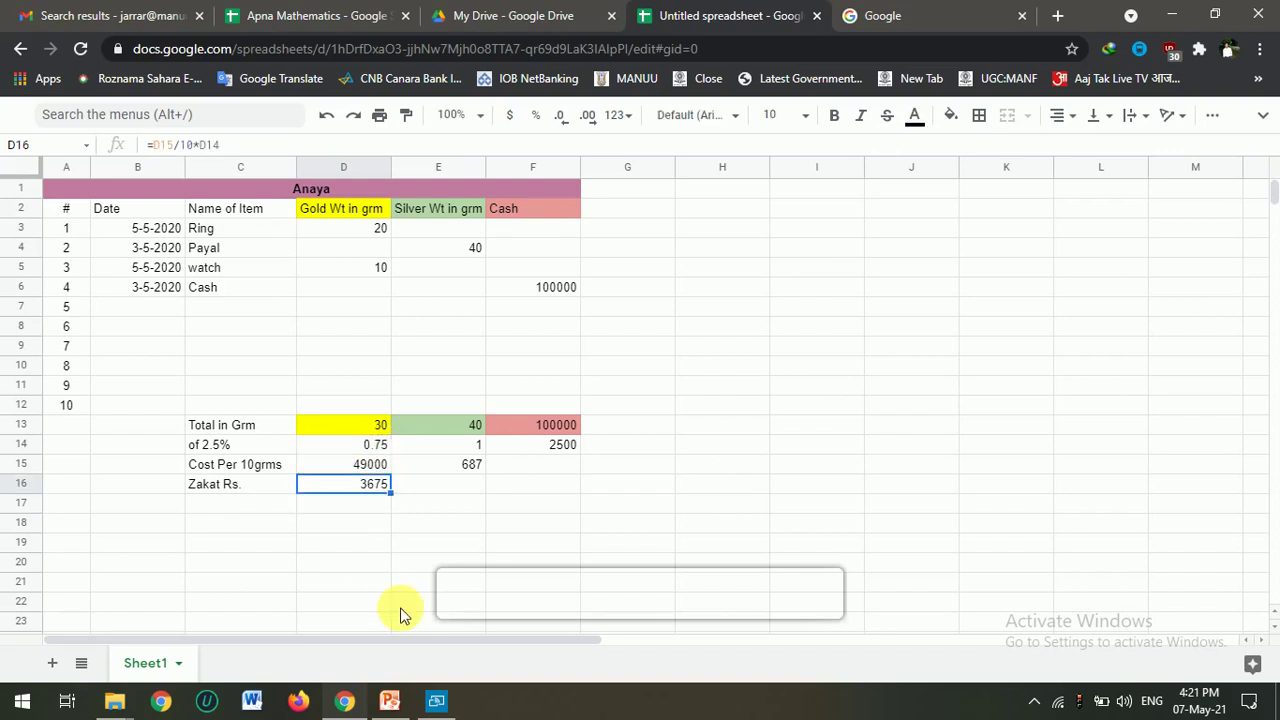
Copy the gold zakat formula from D16 into E16 for silver, and select D17 below the gold zakat.
key(ctrl+c)
key(Right)
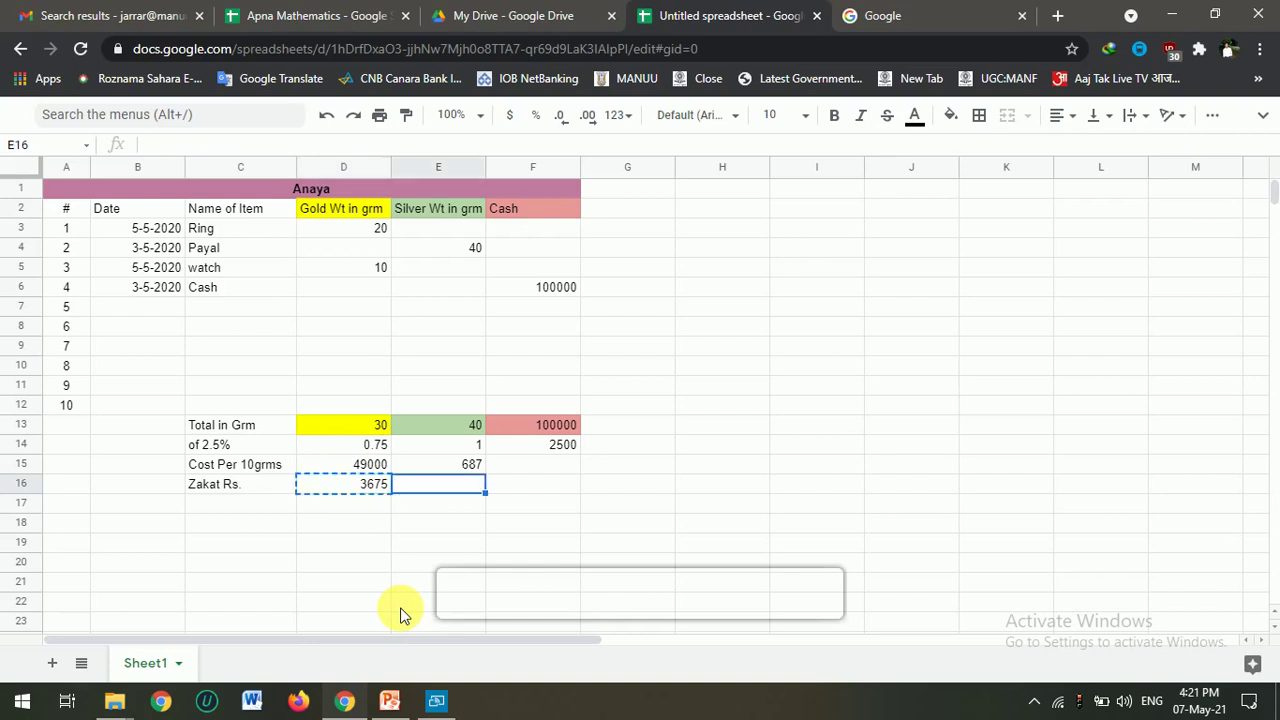
key(ctrl+v)
key(Right)
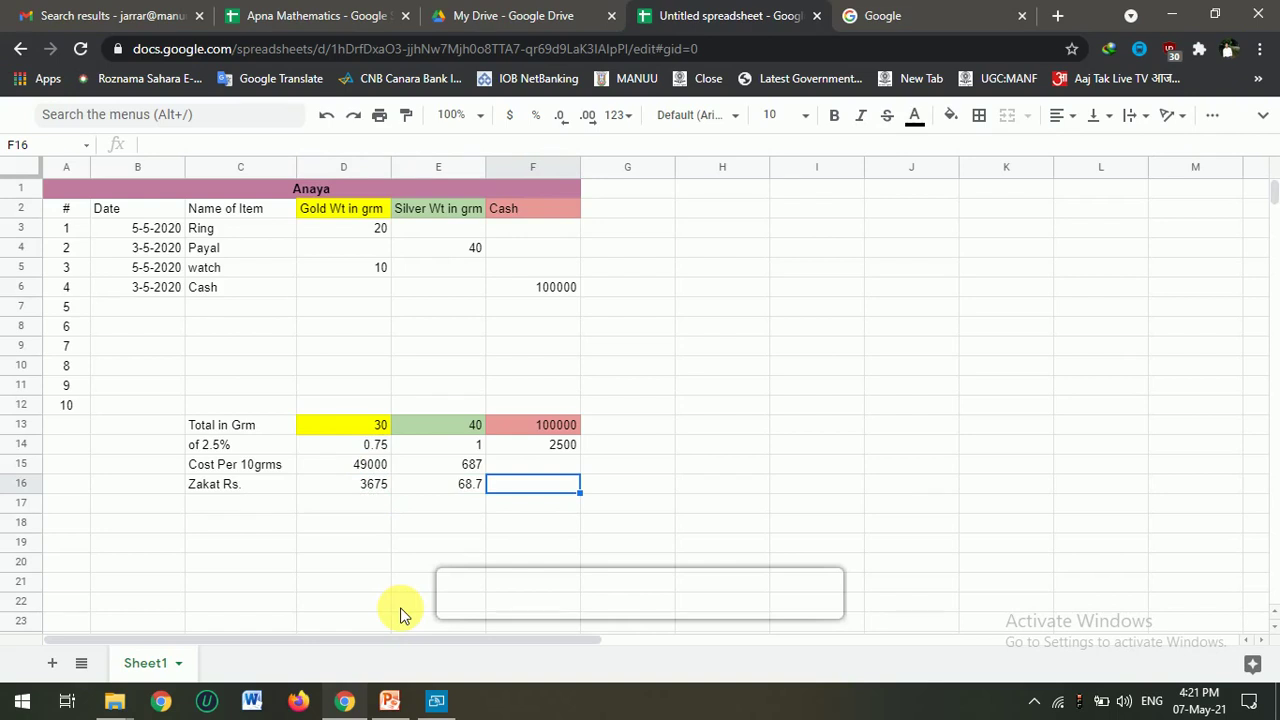
click(352, 498)
scroll(371, 472, down, 1)
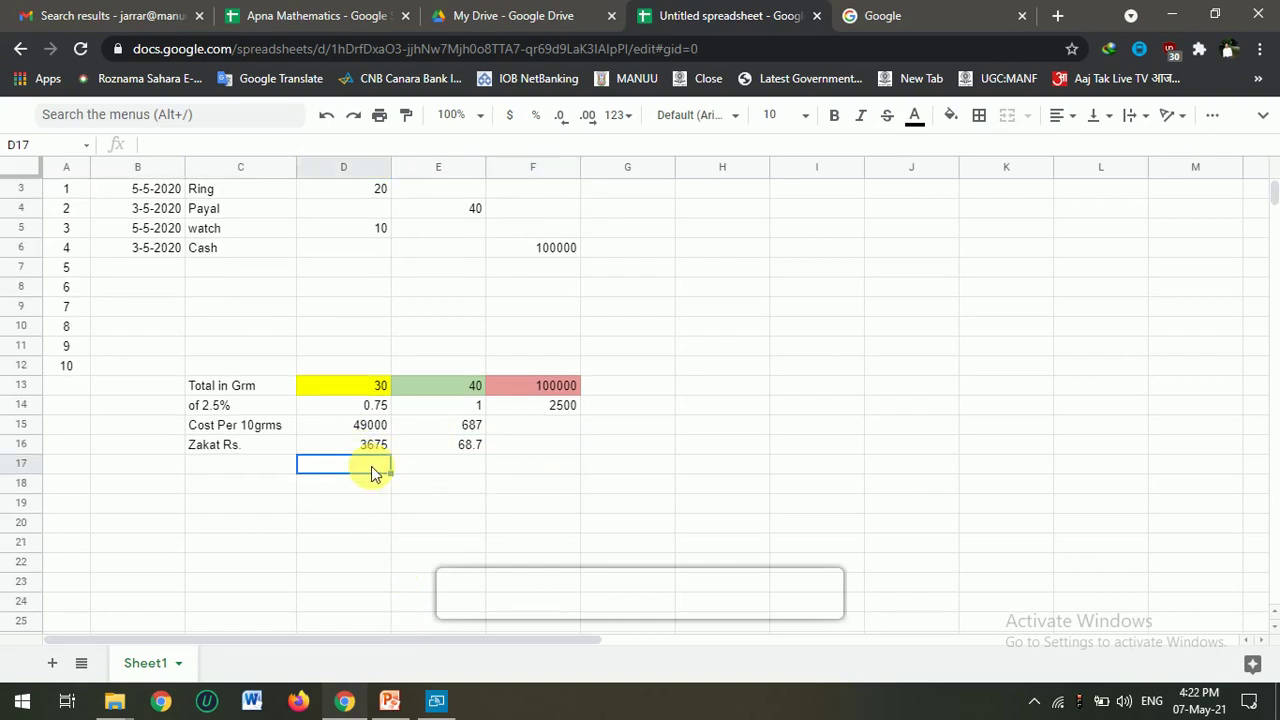
Total the gold, silver and cash zakat in D17 with the formula =sum(D16+E16+F14).
text(=su)
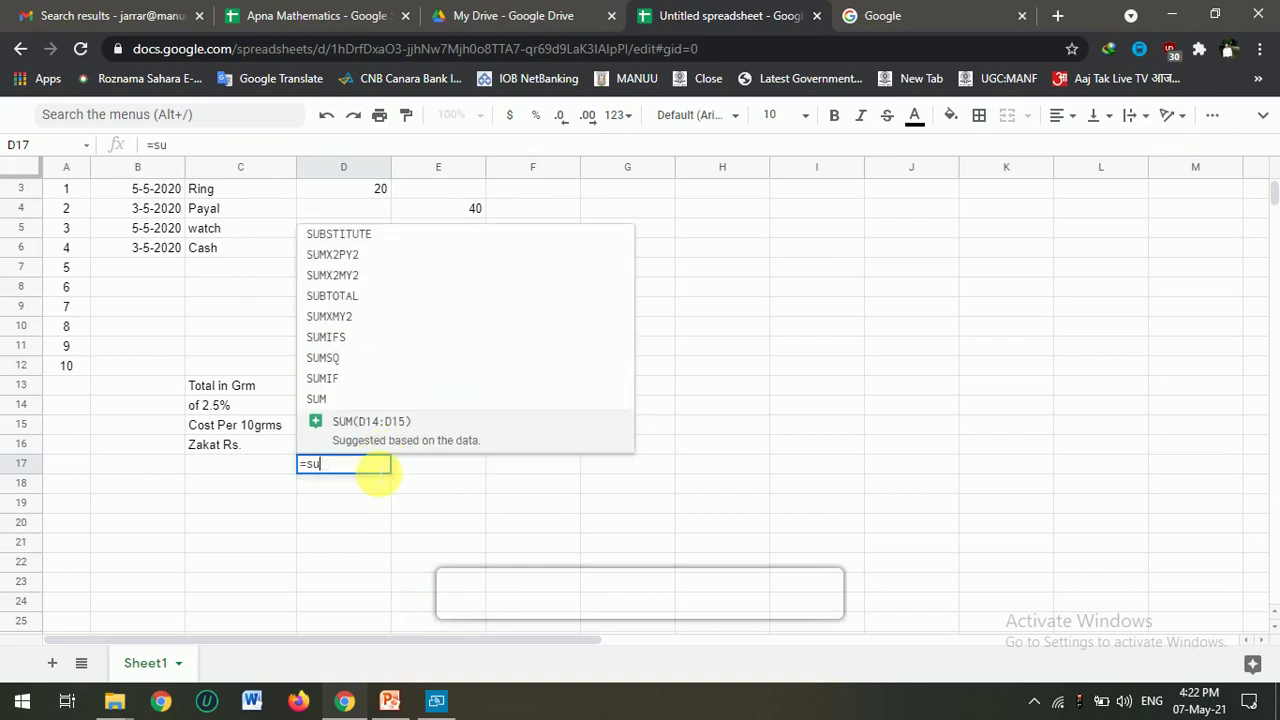
text(m()
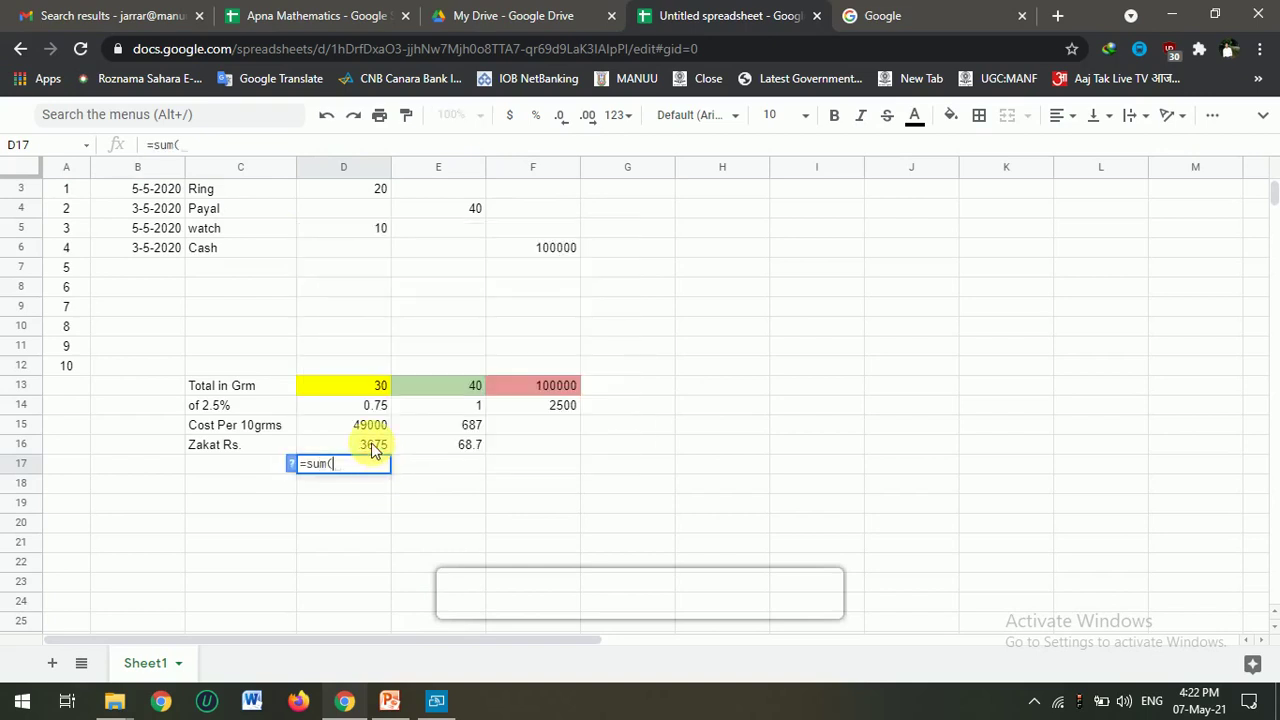
click(371, 449)
text(+)
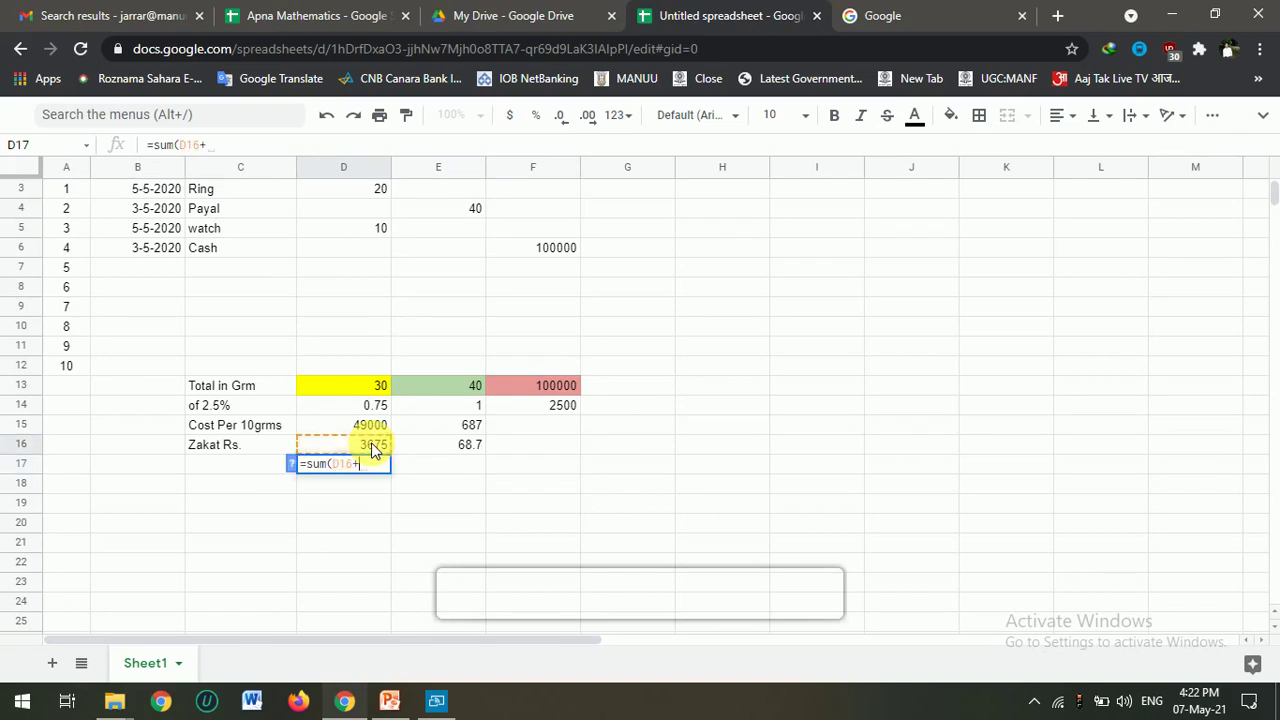
click(468, 447)
text(+)
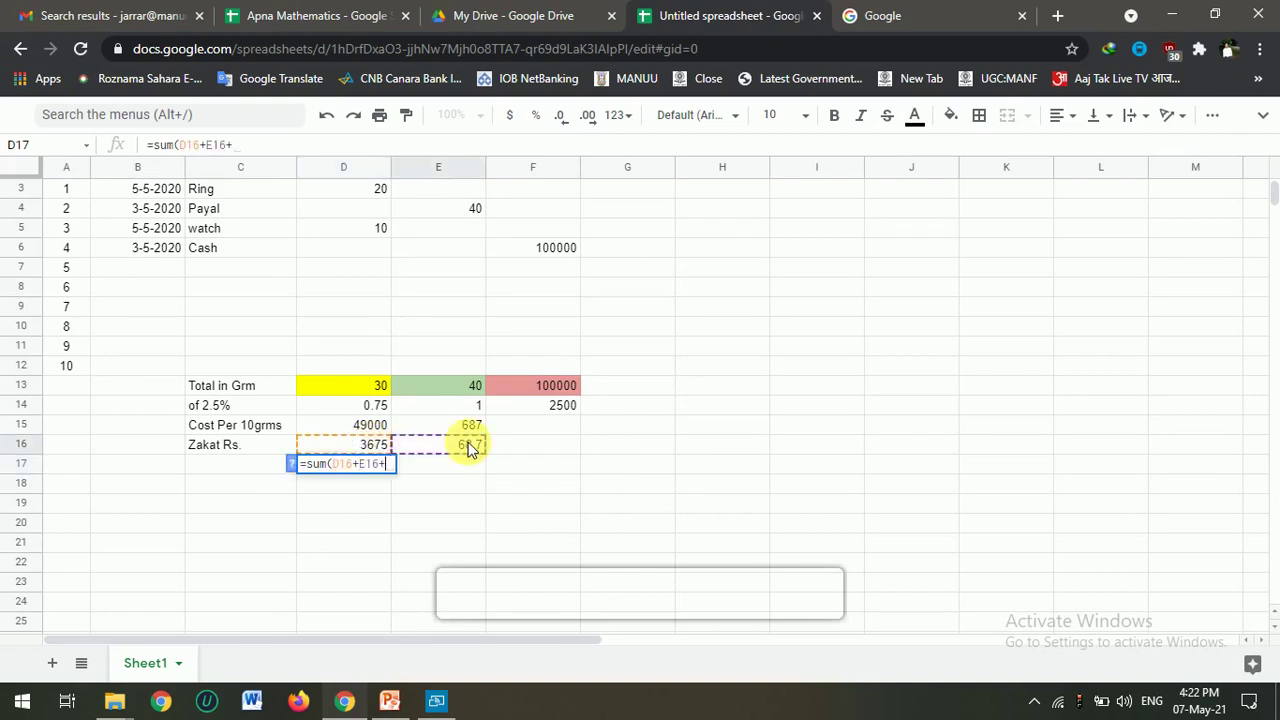
click(536, 417)
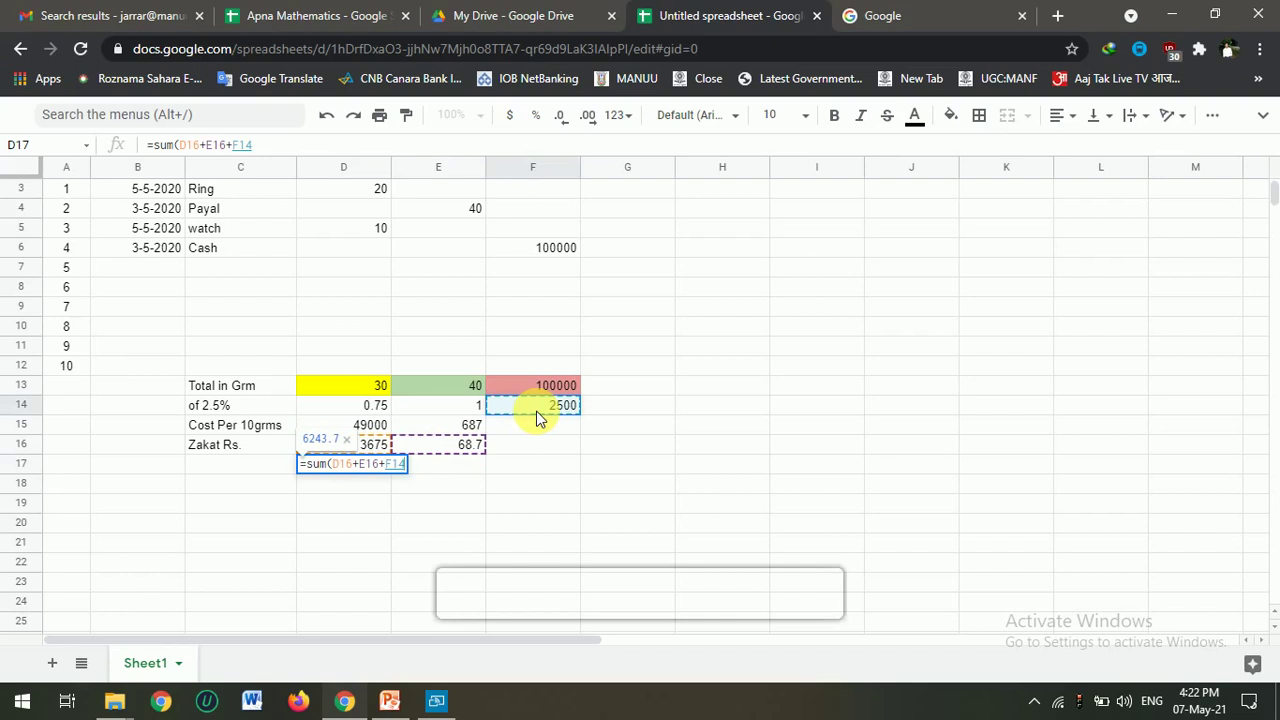
key(Return)
click(326, 465)
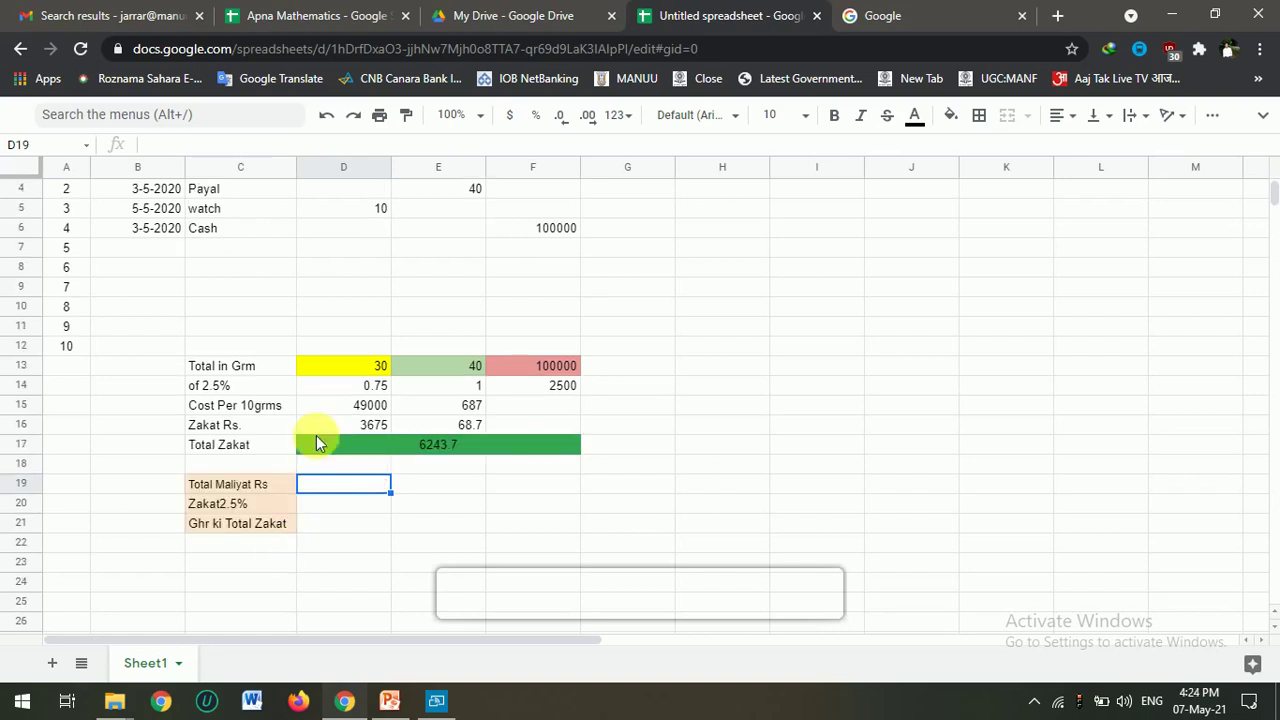
Calculate the gold's Total Maliyat Rs in D19 with the formula =D13*D15.
text(=)
click(370, 366)
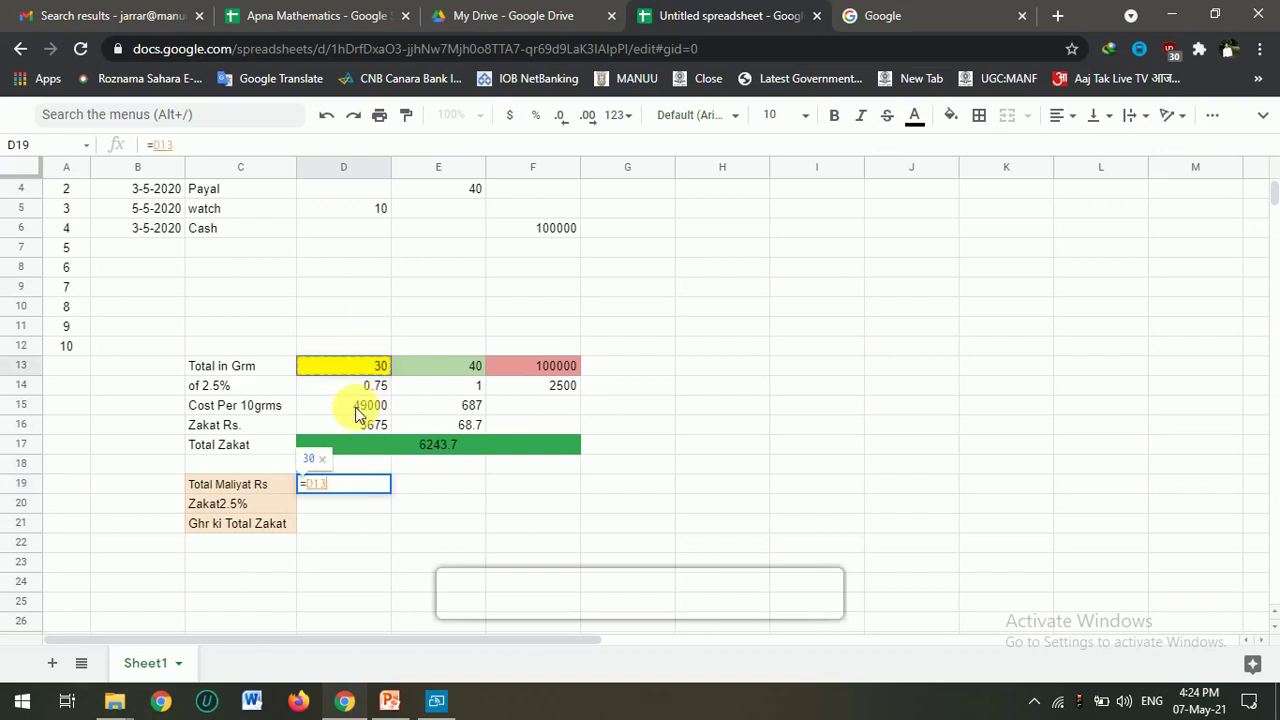
text(*)
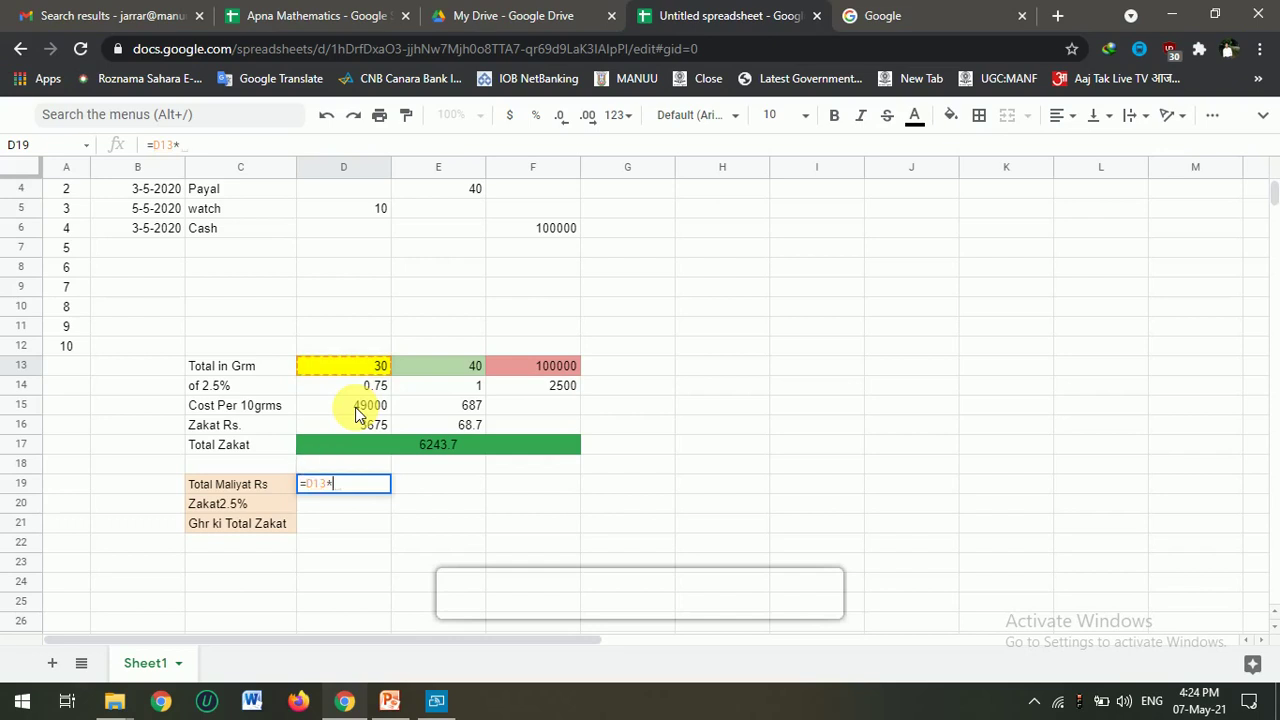
click(355, 407)
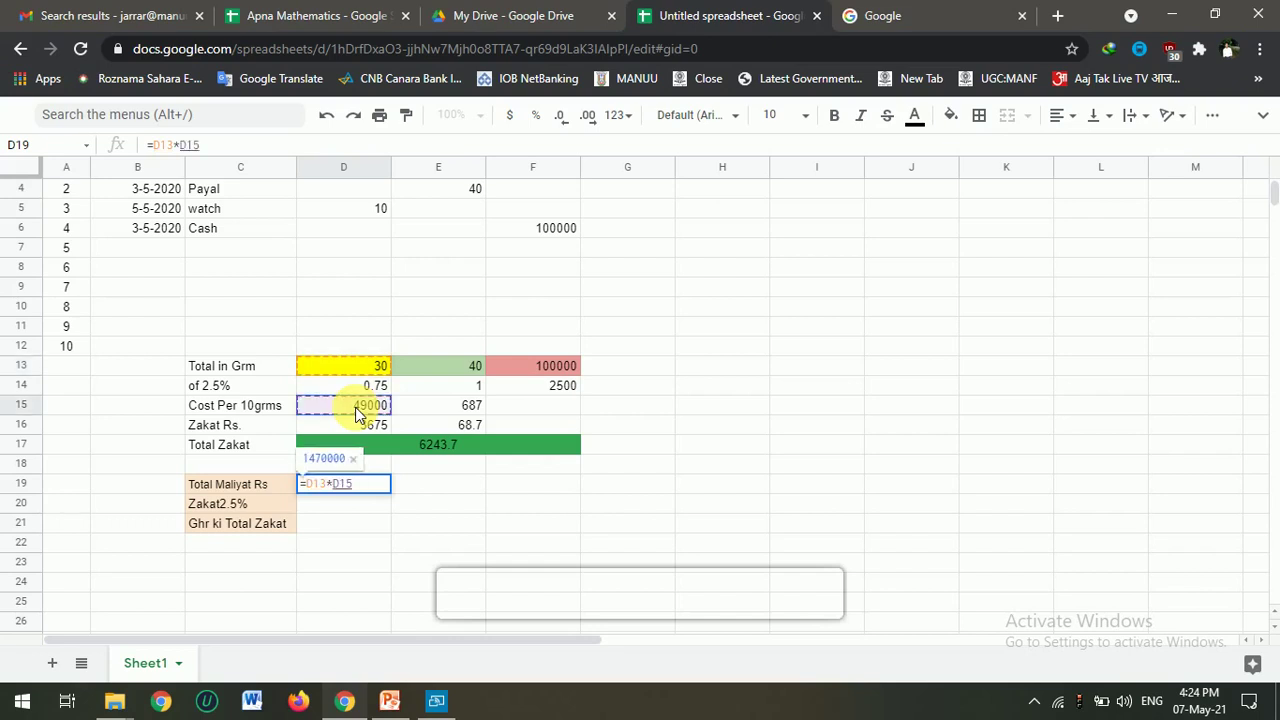
key(Return)
click(325, 551)
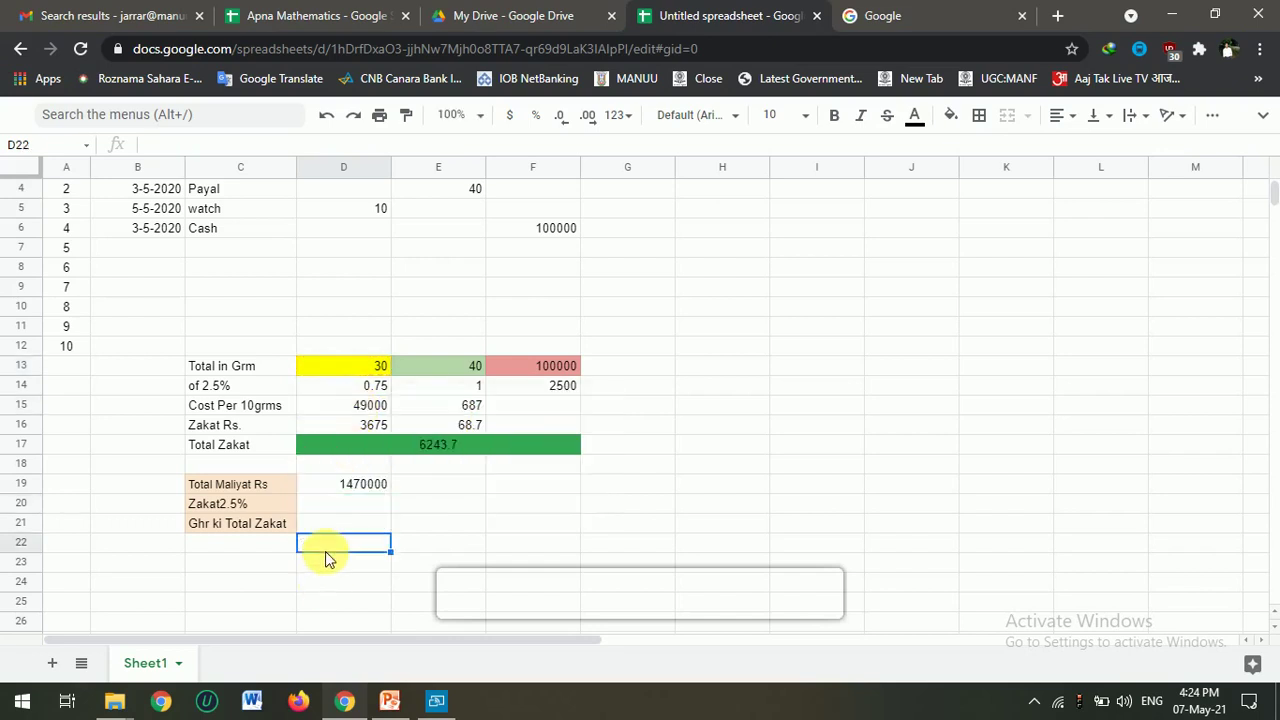
Calculate the 2.5% zakat on the gold's total value in D20 with the formula =D19*2.5%.
click(341, 490)
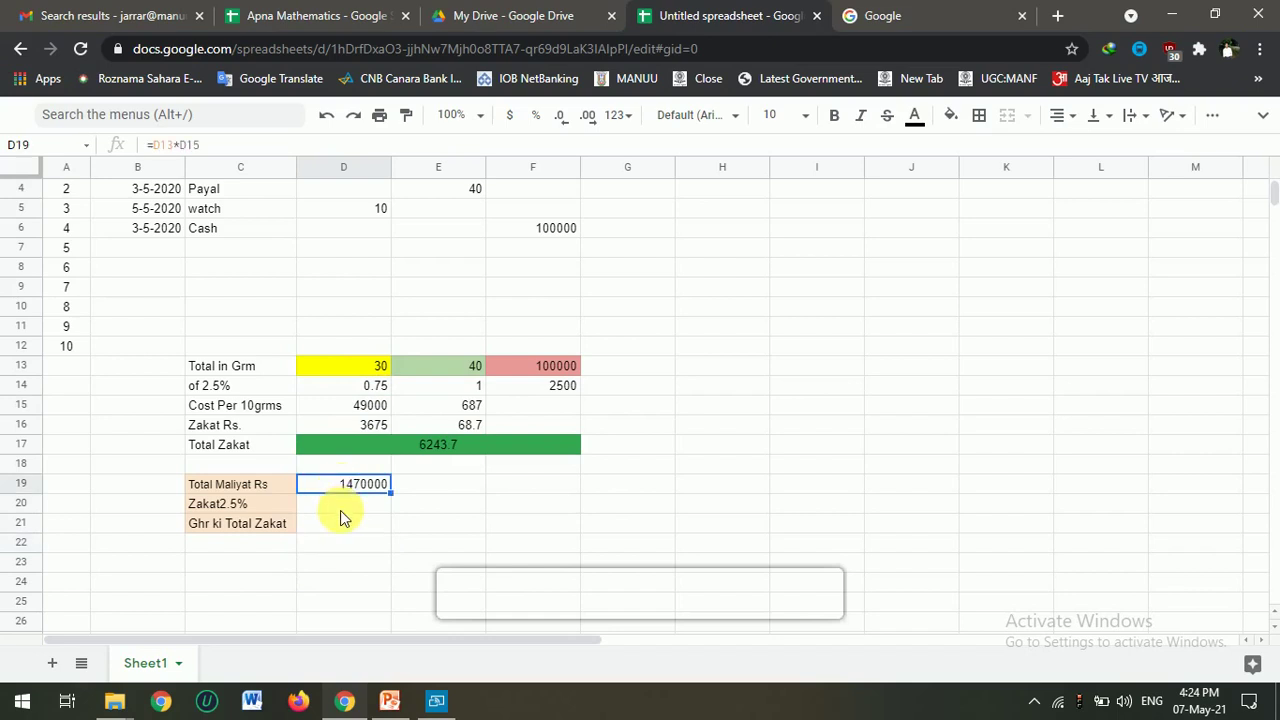
click(340, 510)
text(=)
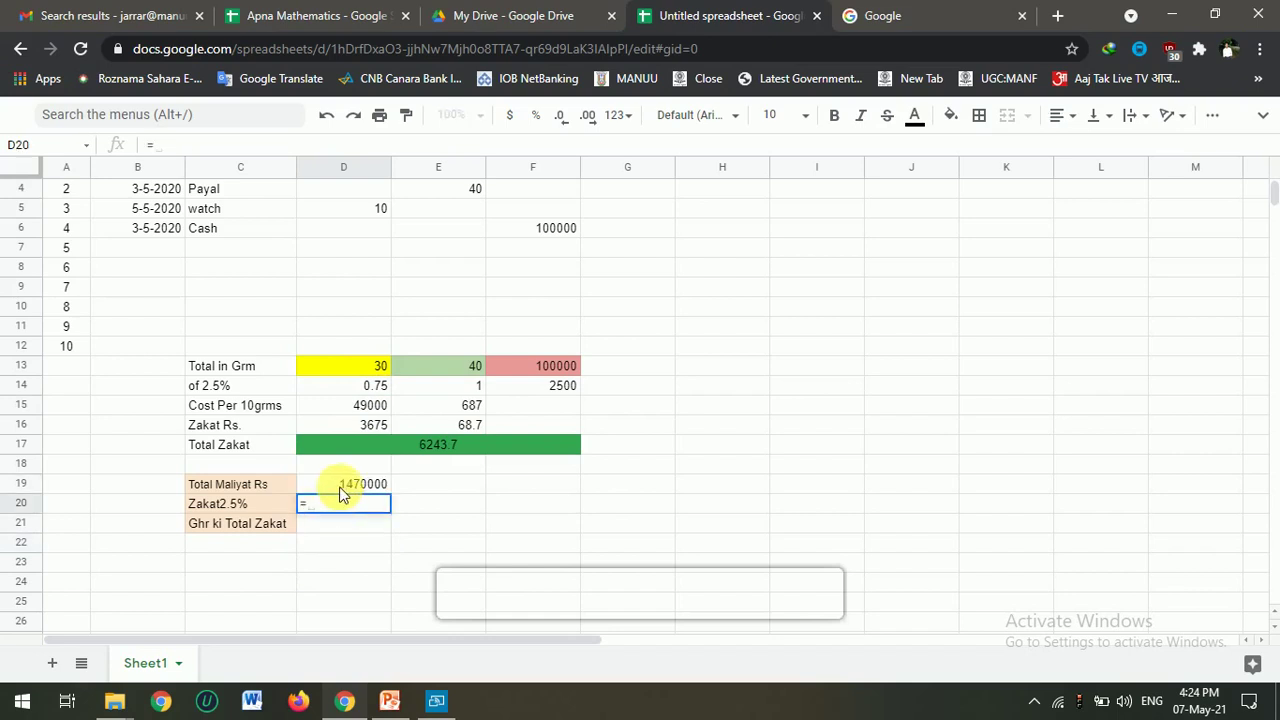
click(340, 490)
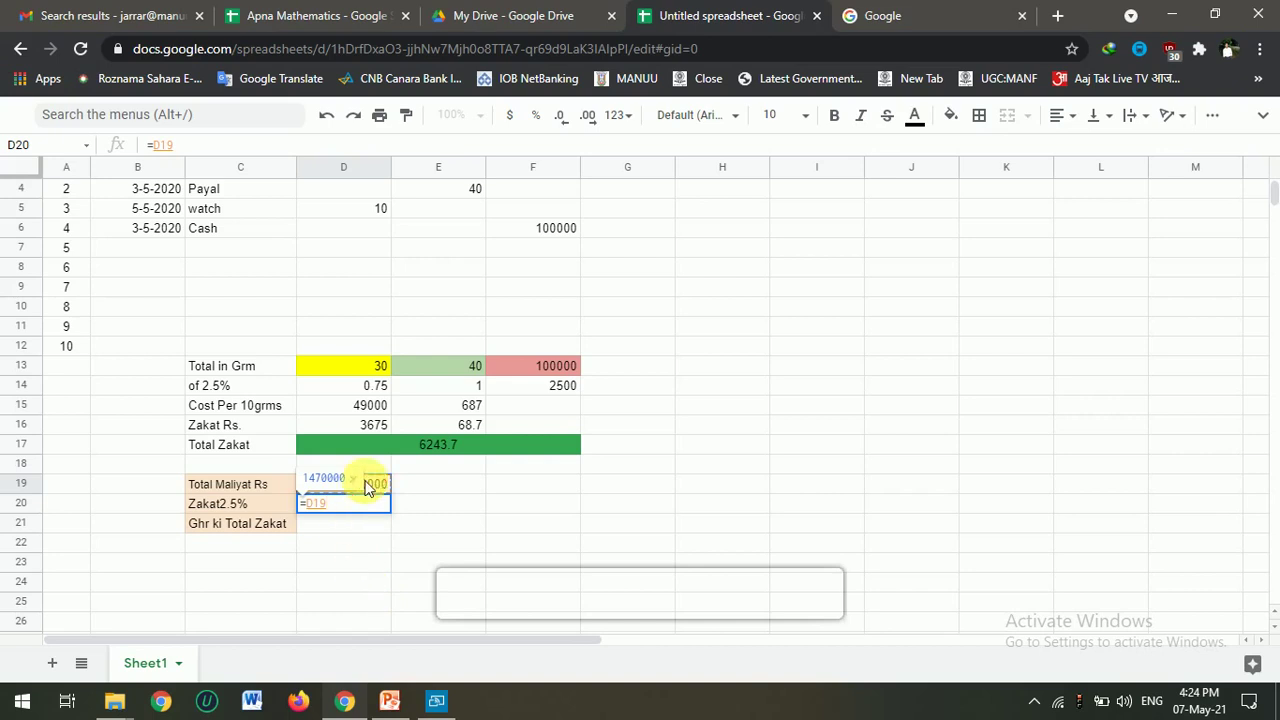
text(*2.5%)
key(Return)
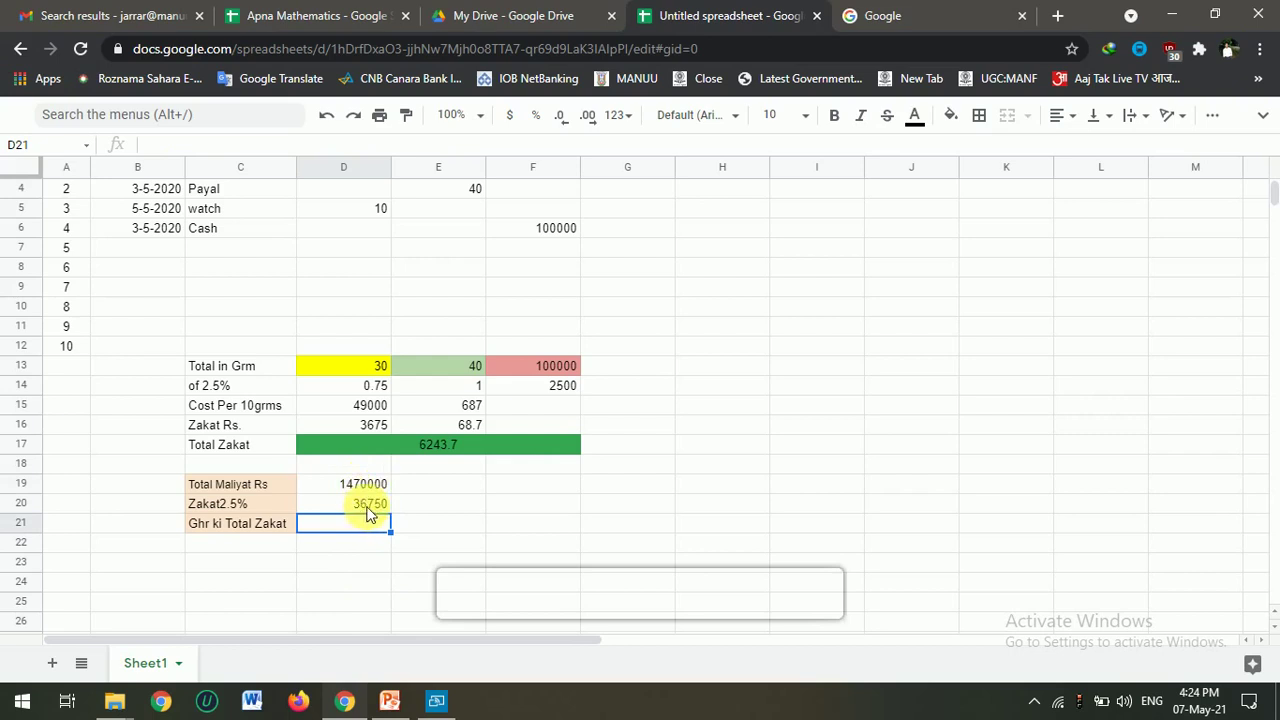
Correct the gold value formula in D19 for the per-10-gram price, making it =D13*D15/10.
key(Up)
key(Up)
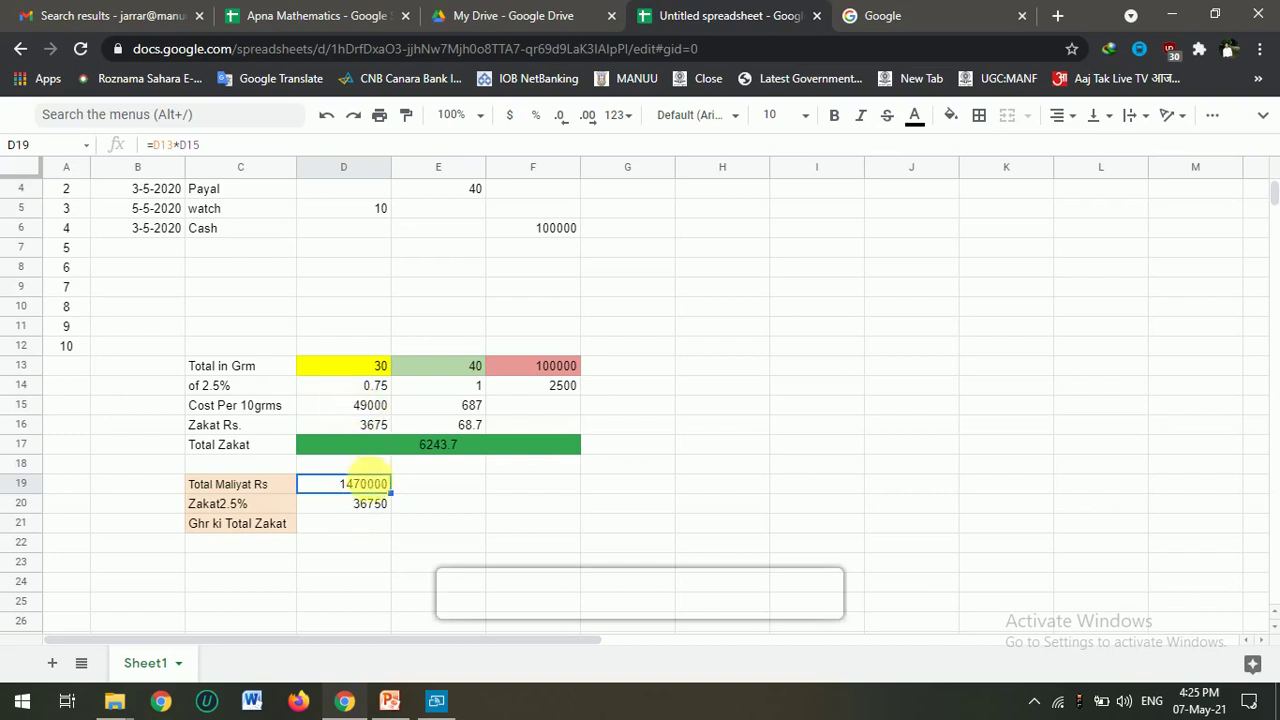
double_click(370, 488)
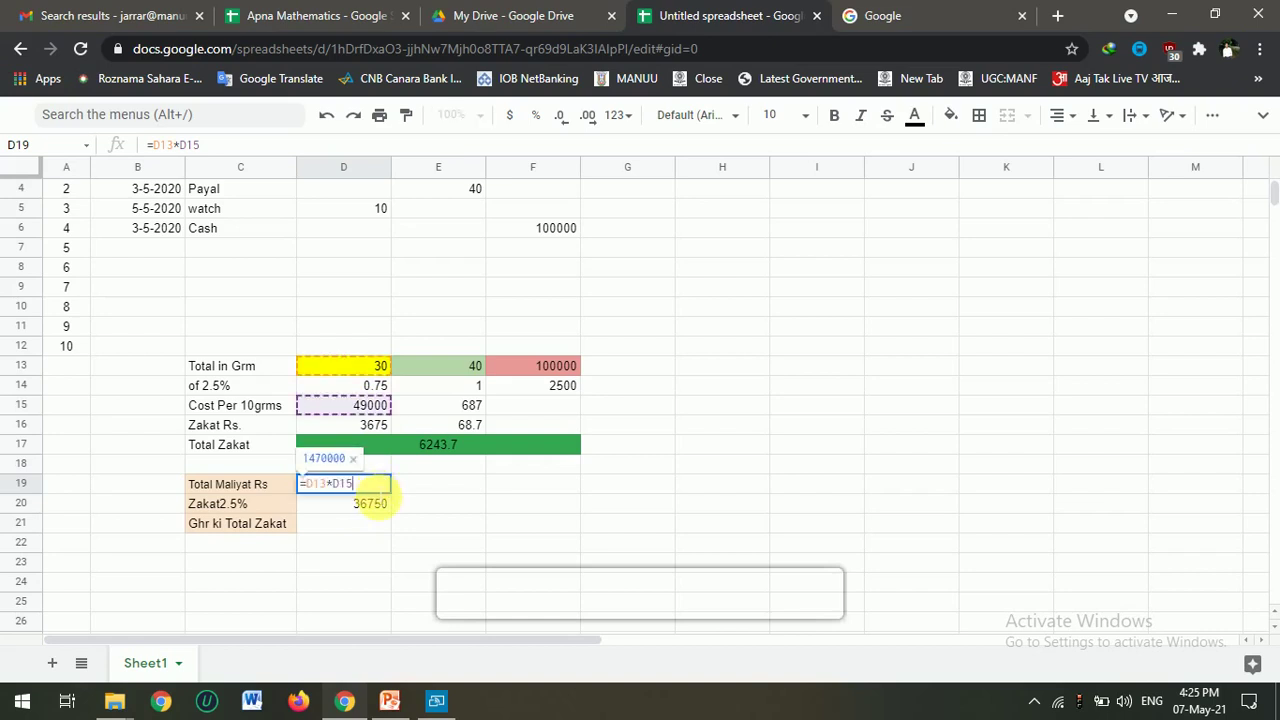
text(/10)
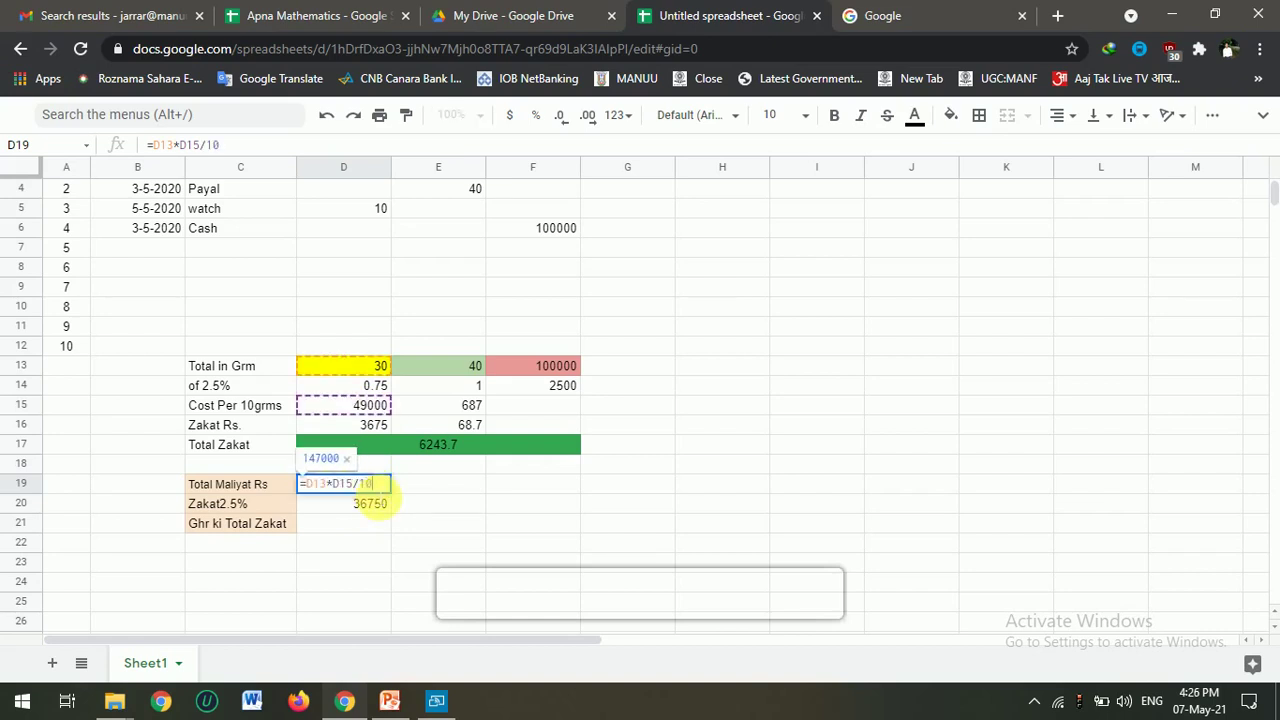
key(Return)
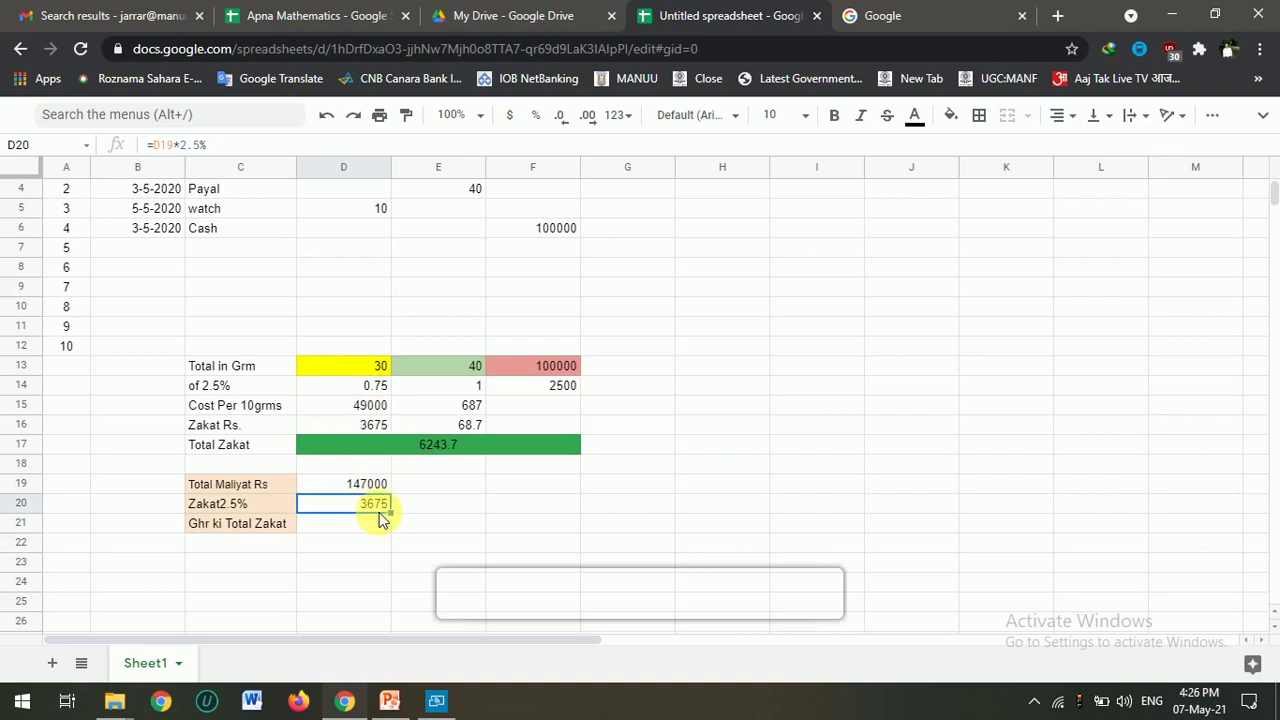
Copy the total value and 2.5% zakat formulas from D19:D20 into E19:E20 for silver.
key(Up)
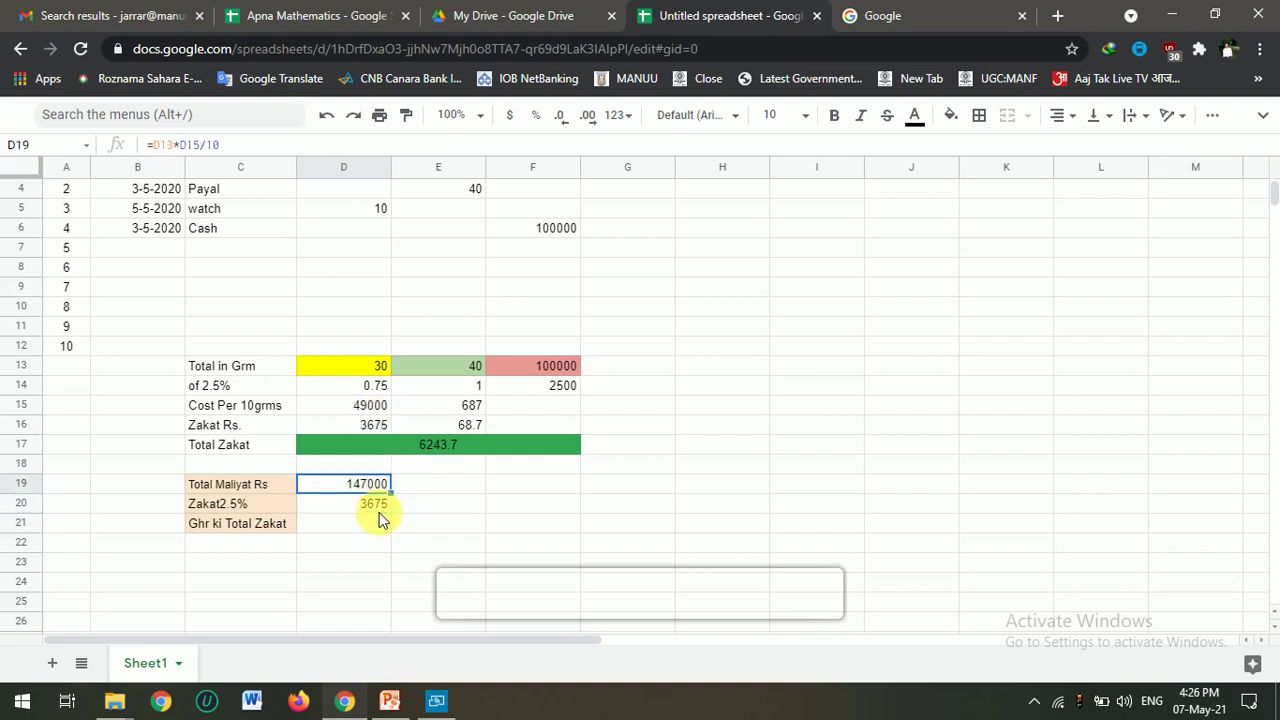
key(shift+Down)
key(ctrl+c)
key(Right)
key(ctrl+v)
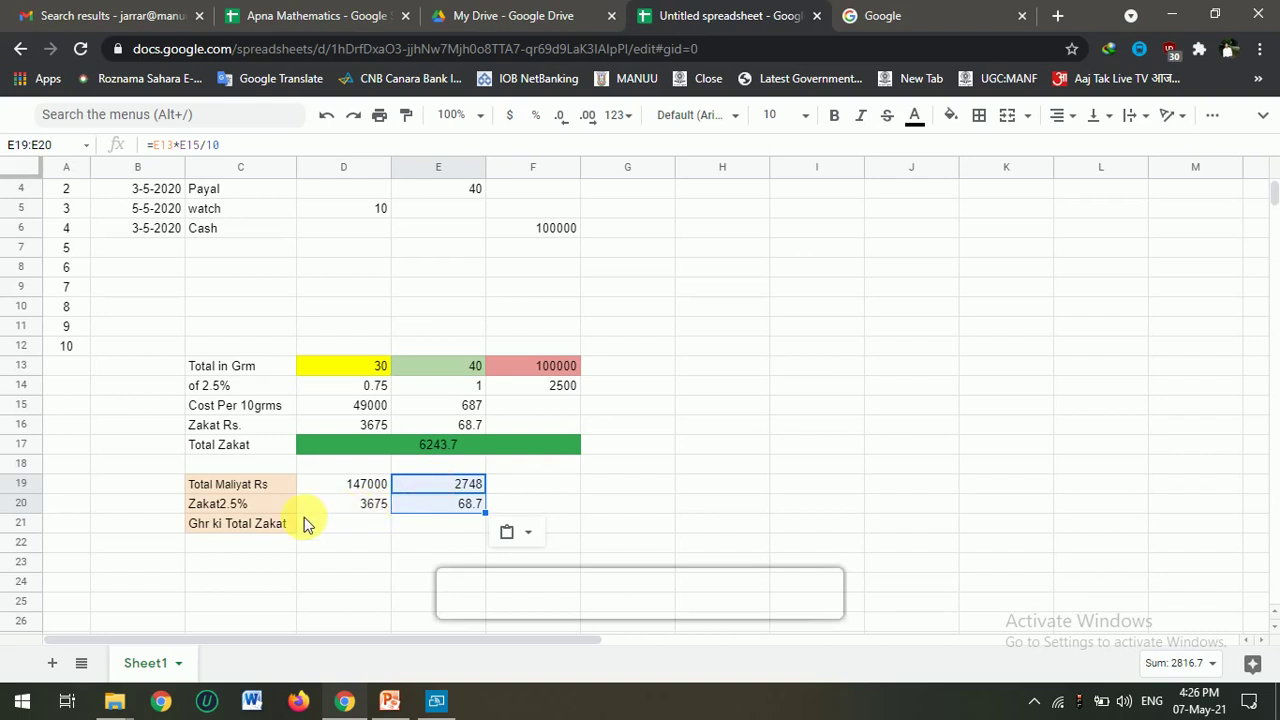
Replace "Ghr ki" in the C21 label with the person's name, keeping "Total Zakat".
click(220, 533)
click(232, 532)
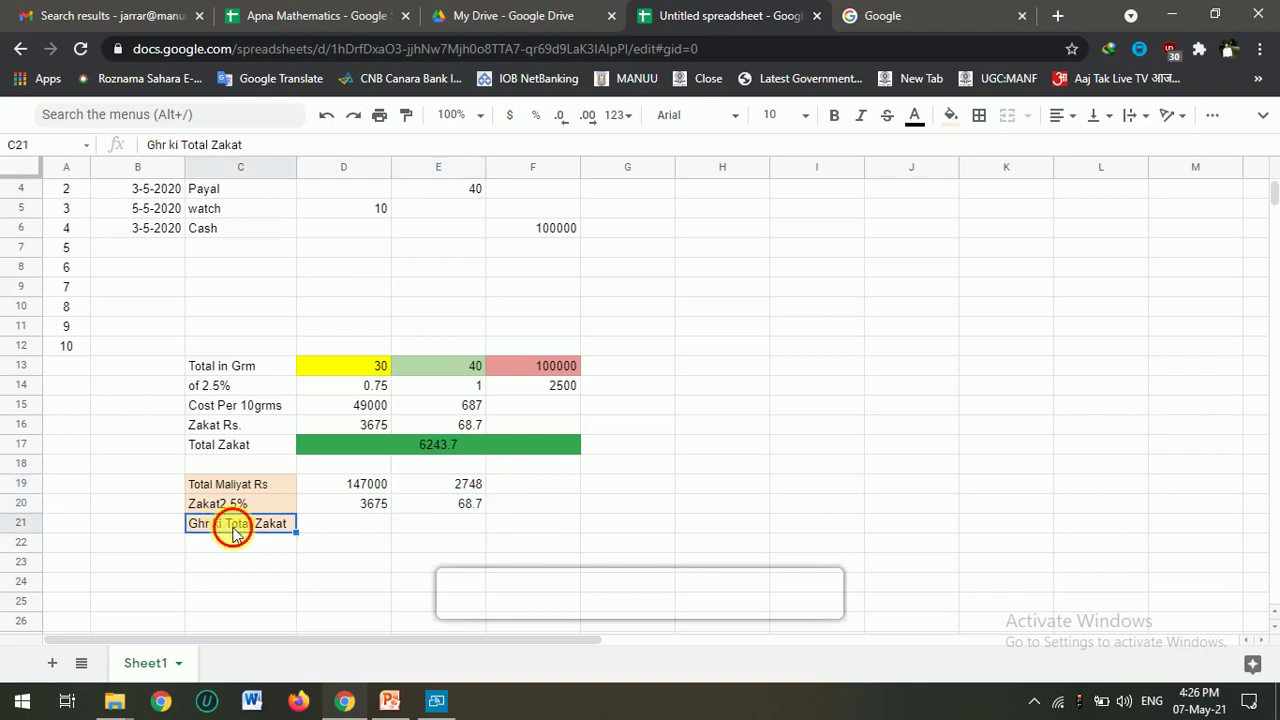
double_click(215, 530)
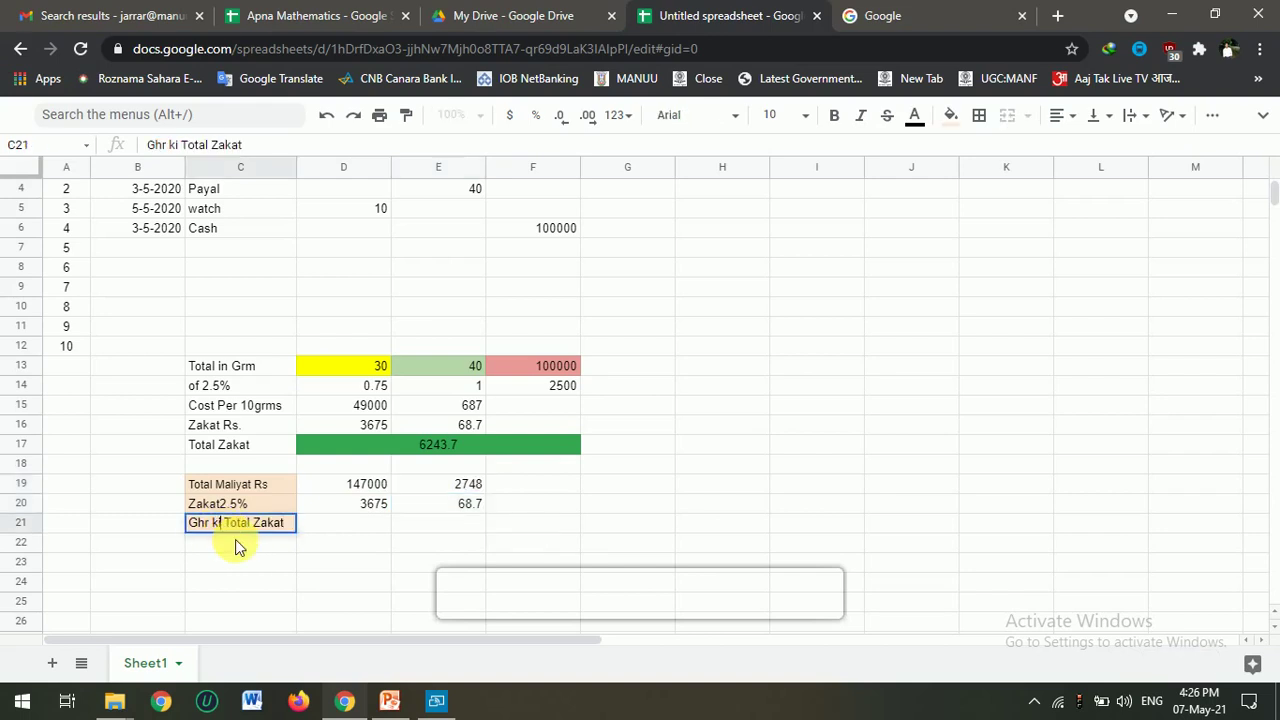
key(shift+Home)
text(Anaya)
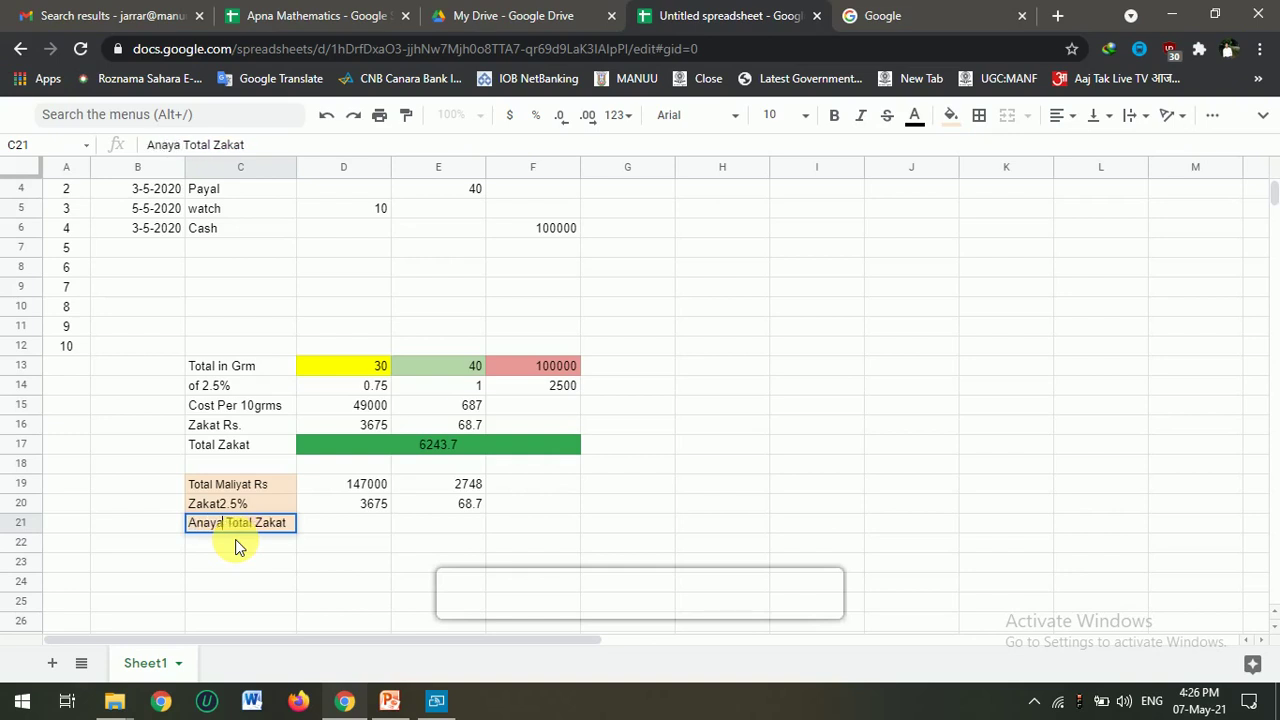
key(Return)
key(Up)
Add up the total zakat in D21 with the formula =D20+E20+F14.
click(330, 524)
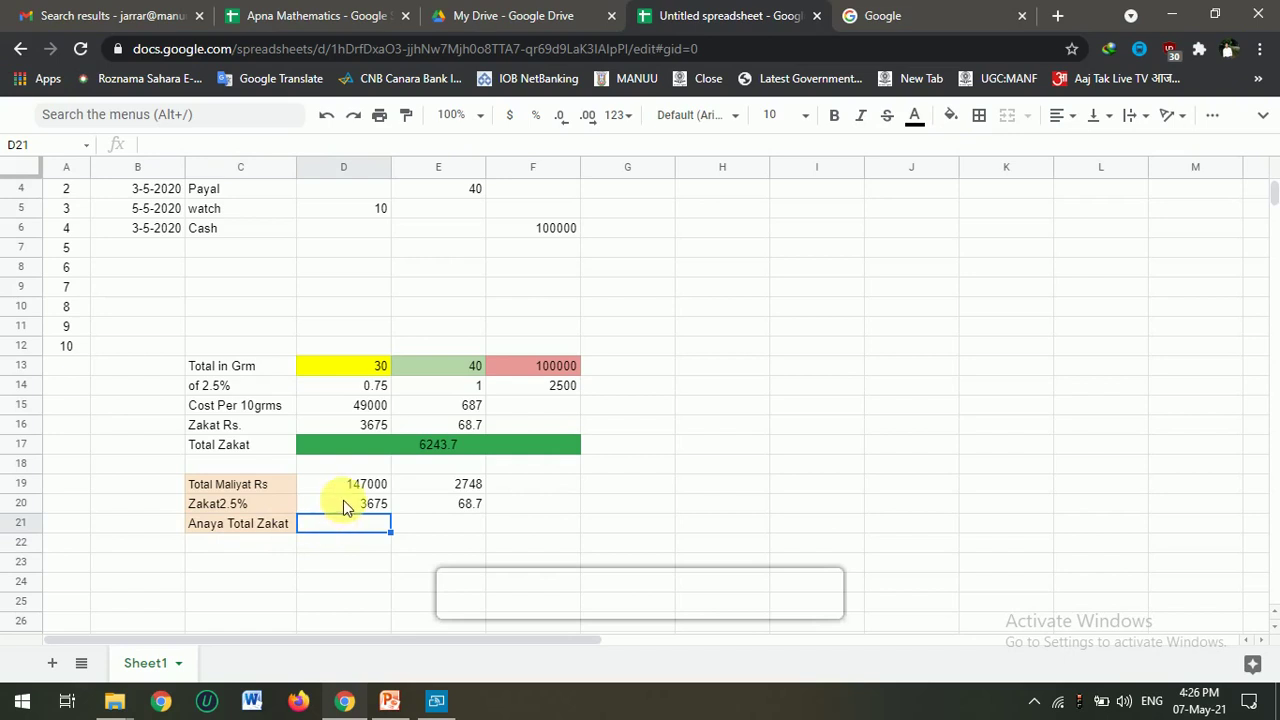
text(=)
click(350, 507)
text(+)
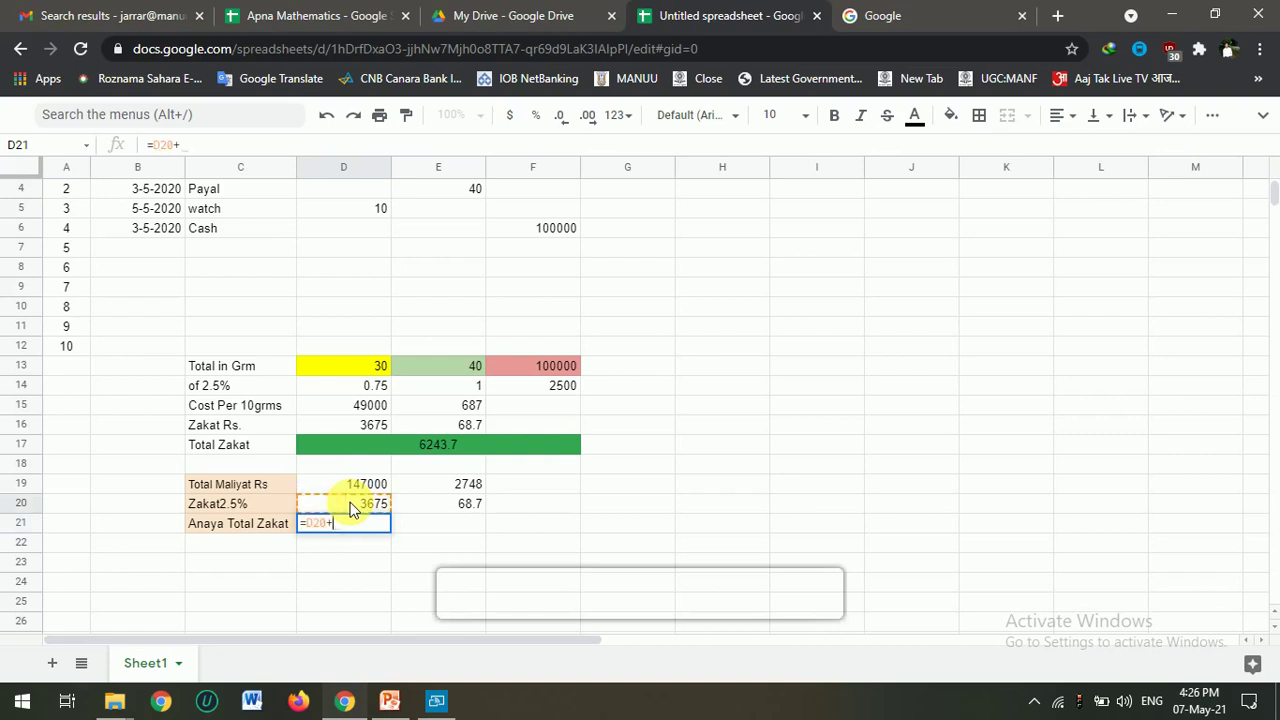
click(435, 508)
text(+)
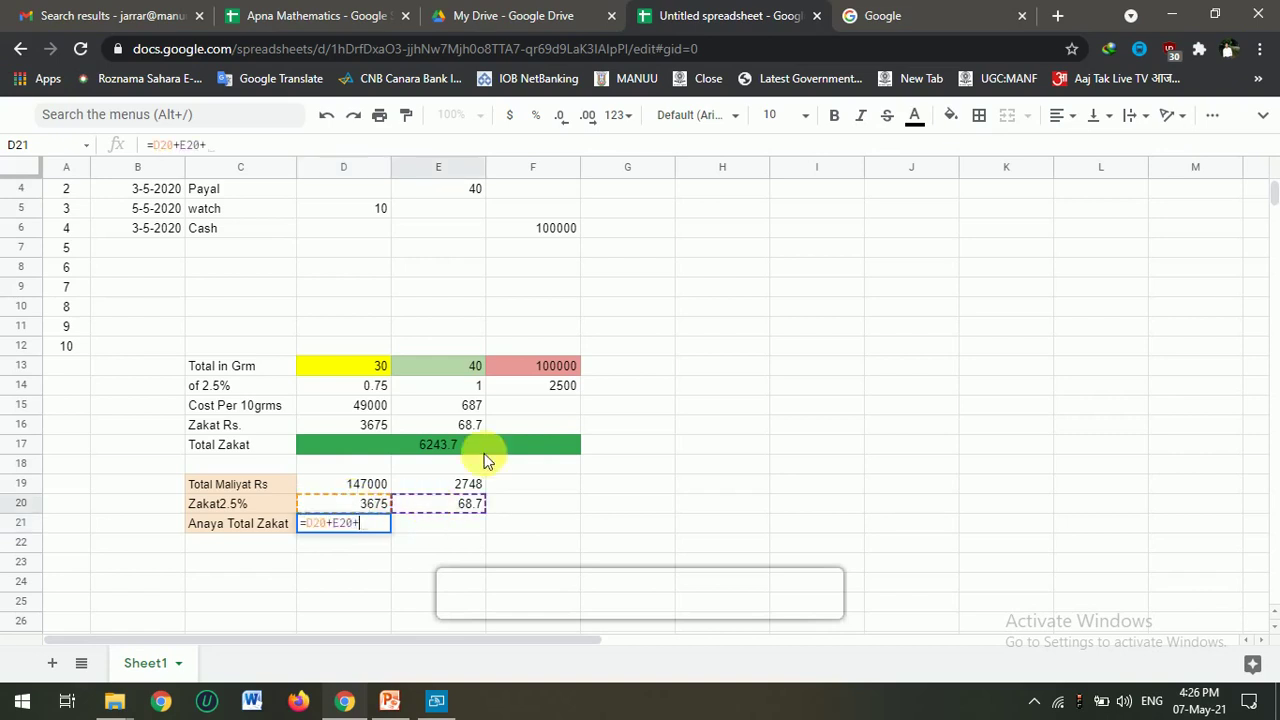
click(560, 370)
click(563, 386)
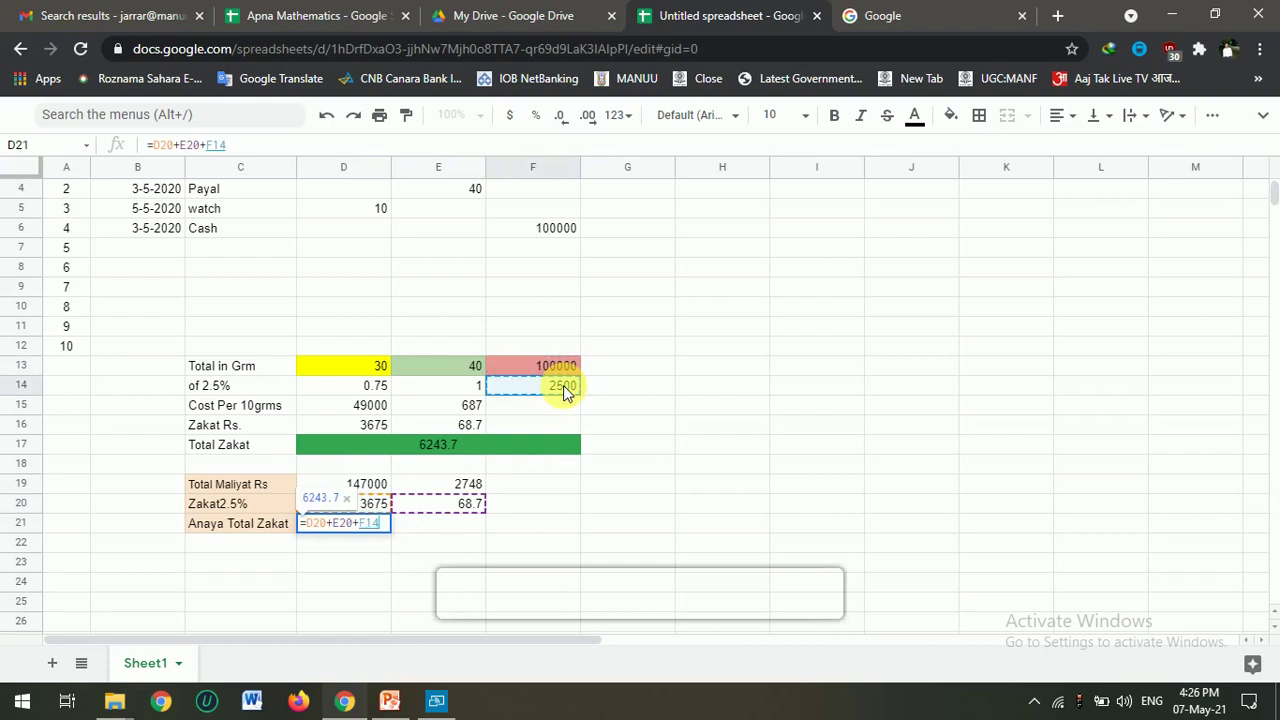
key(Return)
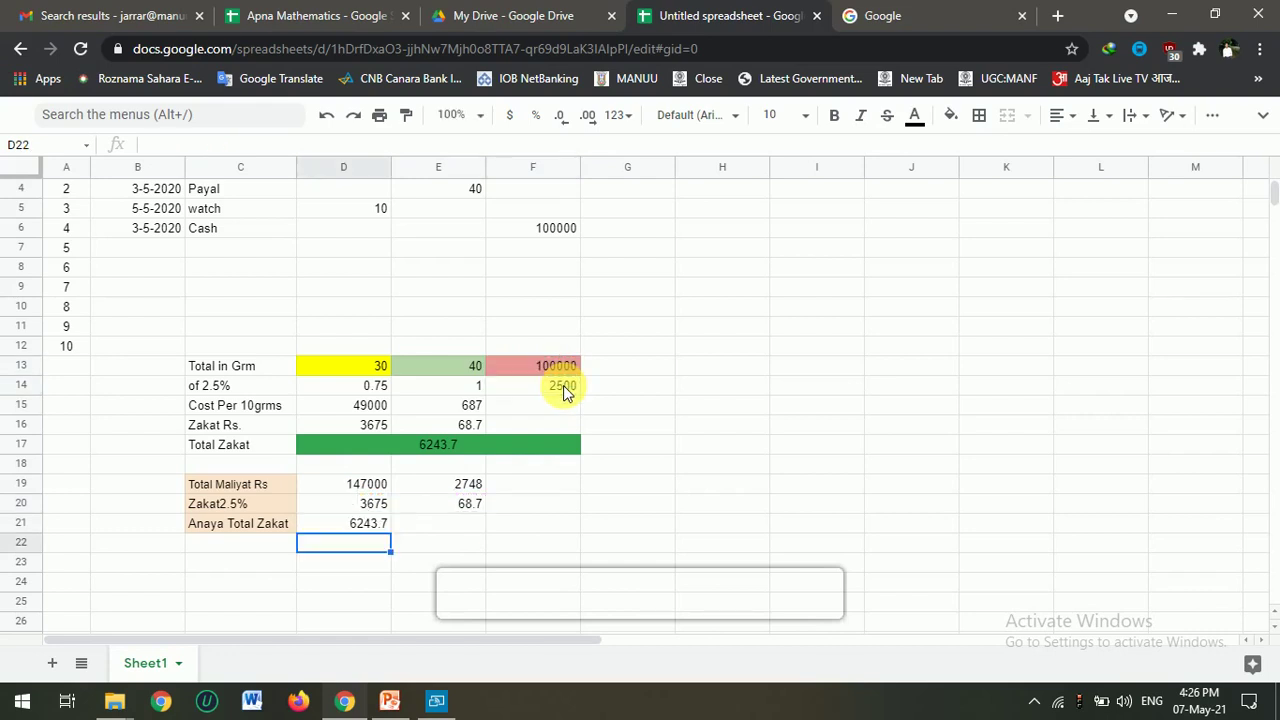
Format the D21 total like the one in row 17, merged across D21:F21 with green fill, and make both totals bold.
click(352, 523)
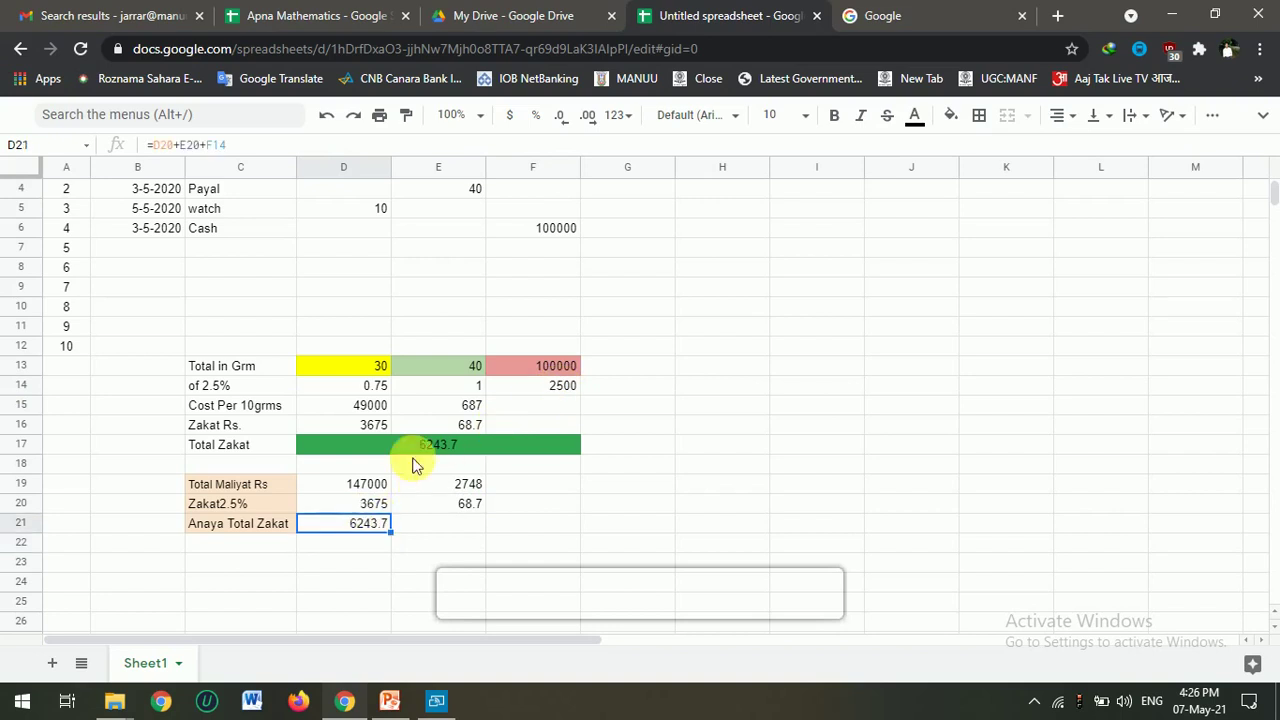
click(425, 450)
click(357, 523)
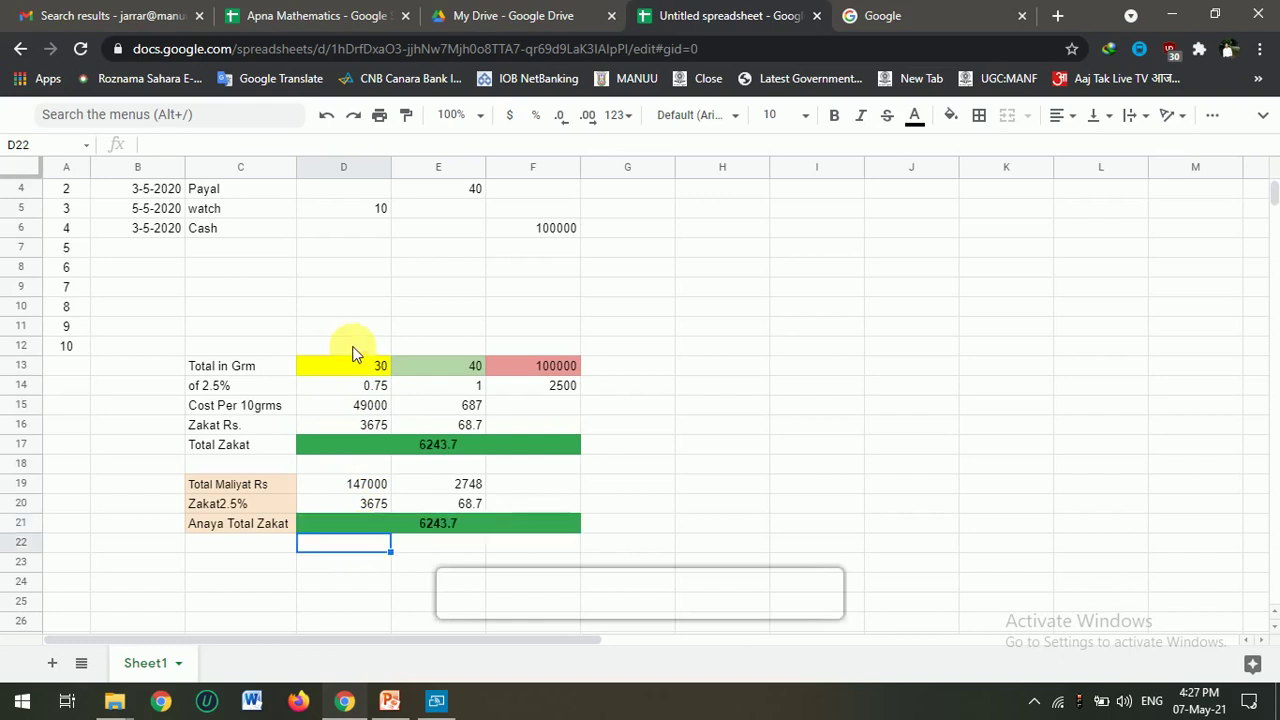
Fill in item 5 in row 7 with the date 5-5-2020, the name Locket and a gold weight of 25.
scroll(340, 302, up, 1)
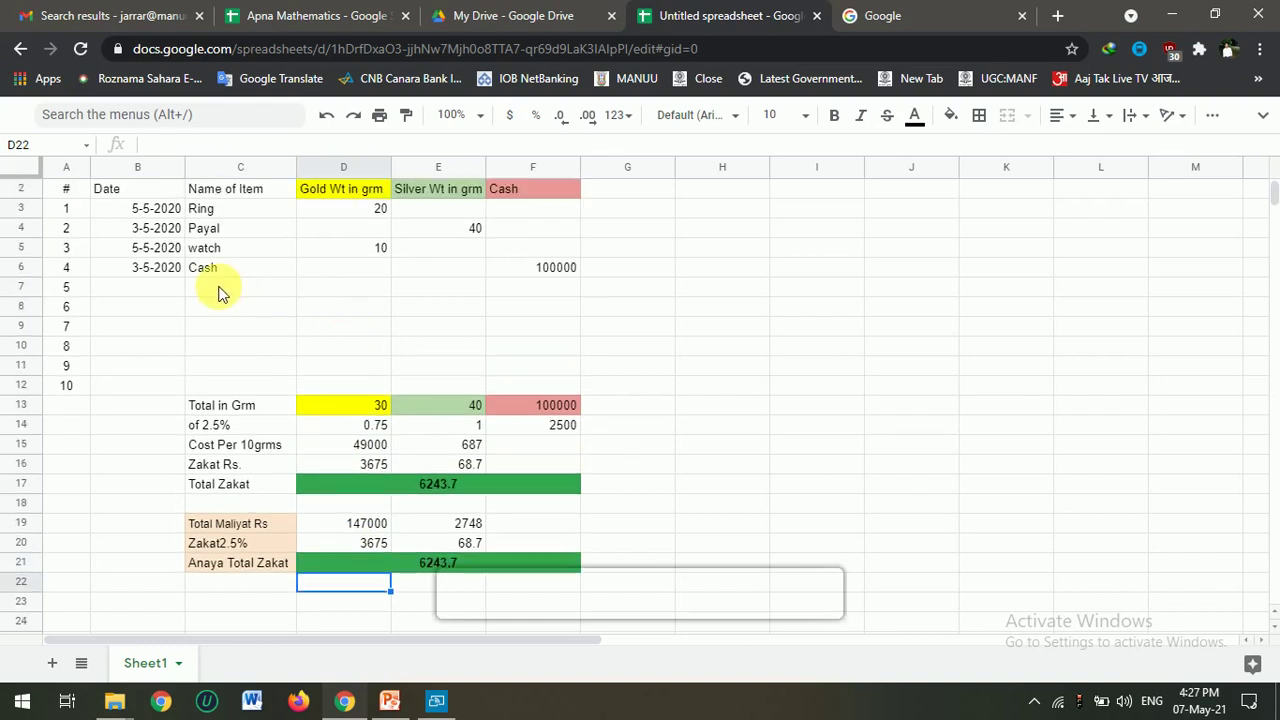
click(134, 293)
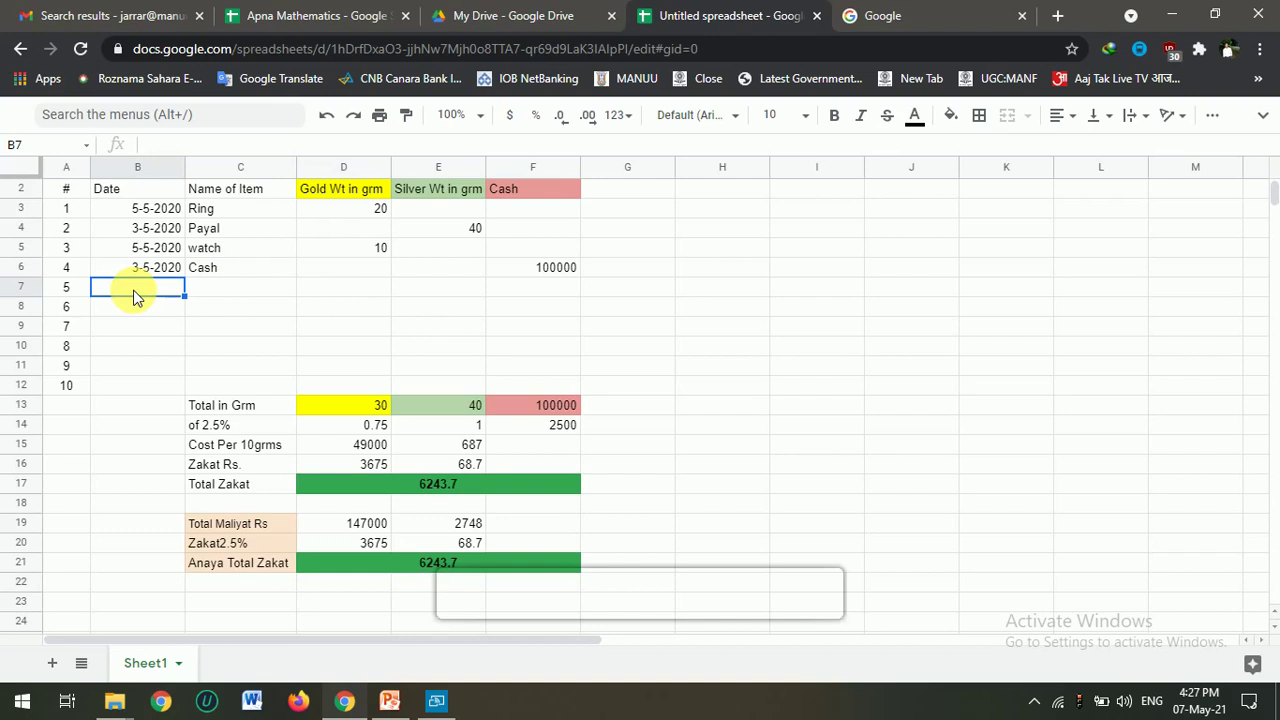
text(5-5-)
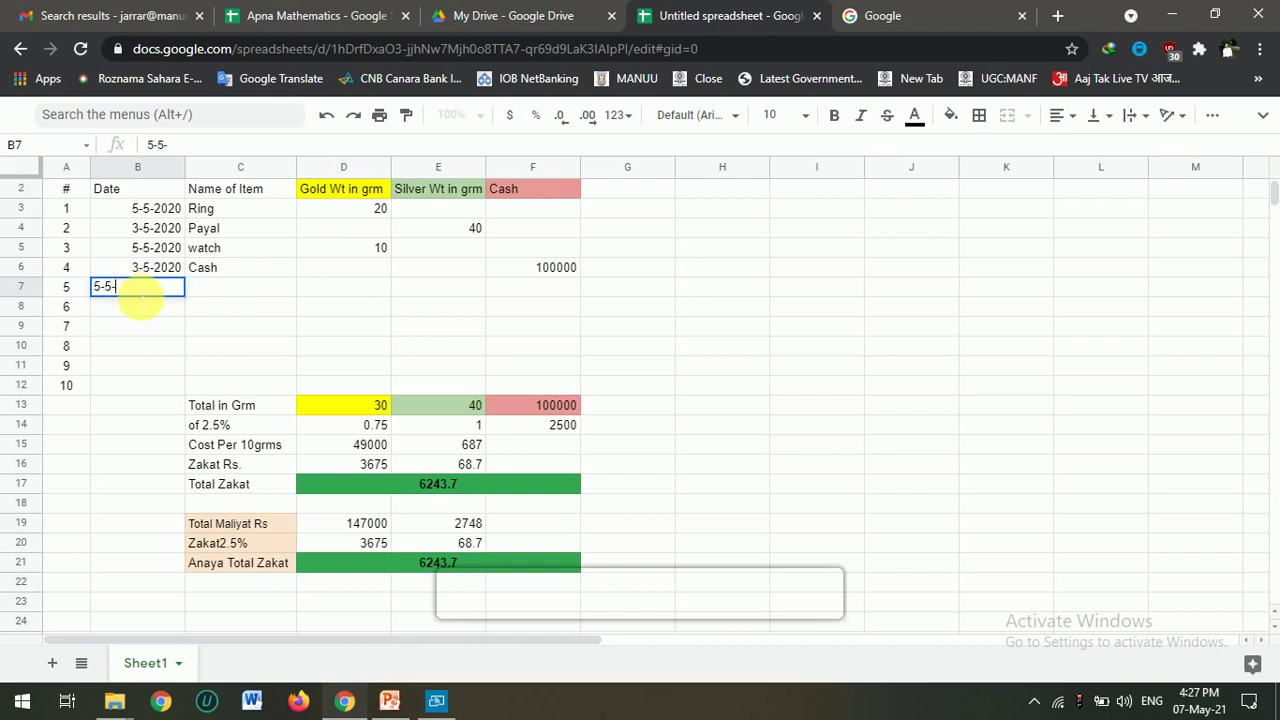
text(2020)
key(Tab)
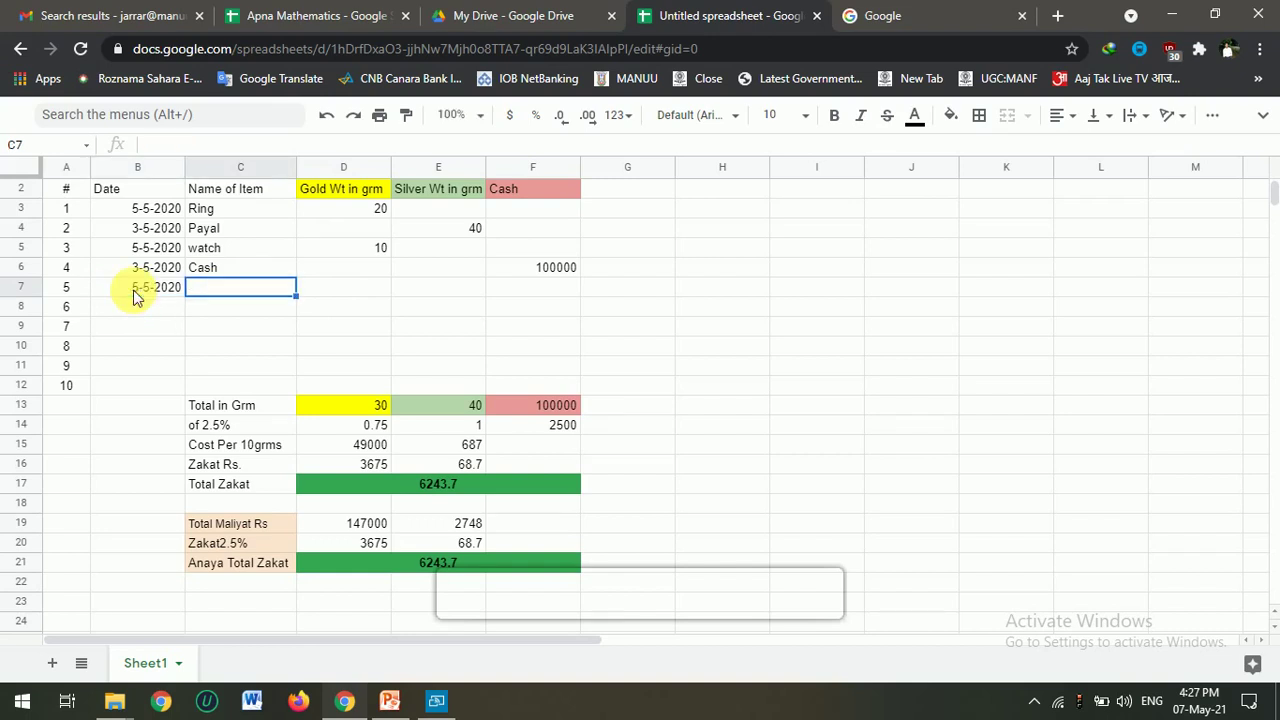
text(Loket)
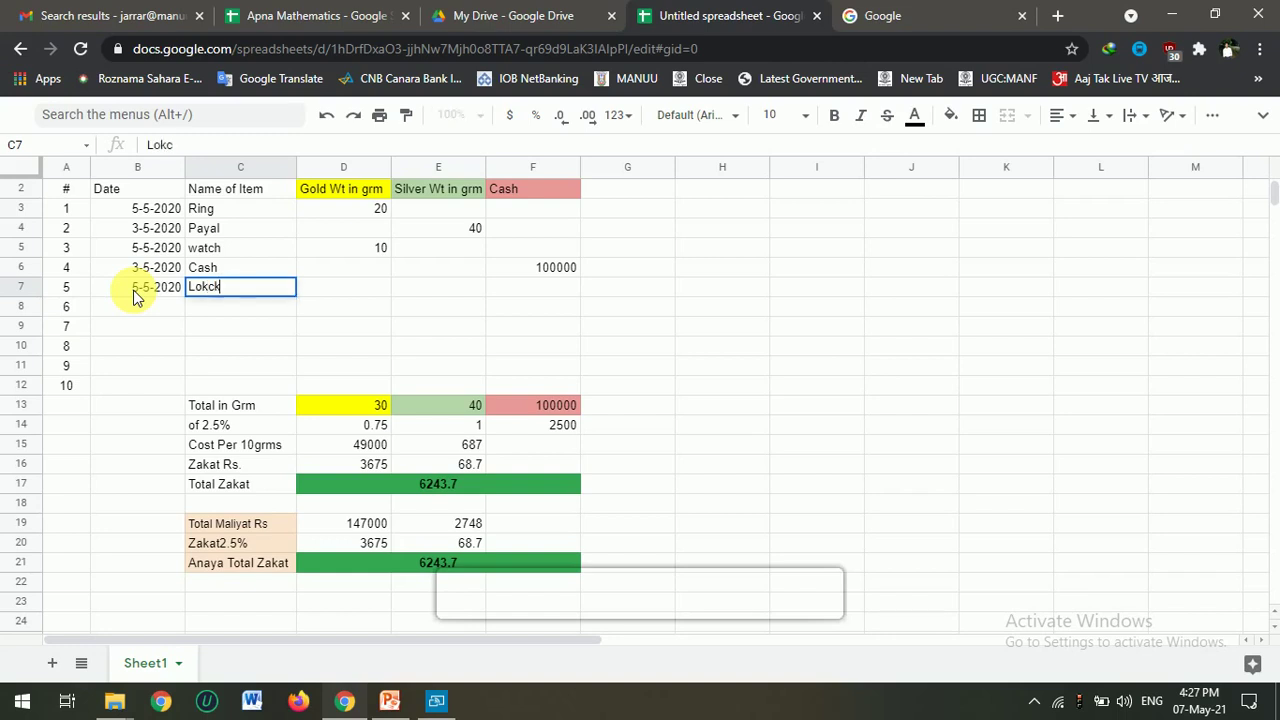
key(BackSpace)
key(BackSpace)
key(BackSpace)
text(cket)
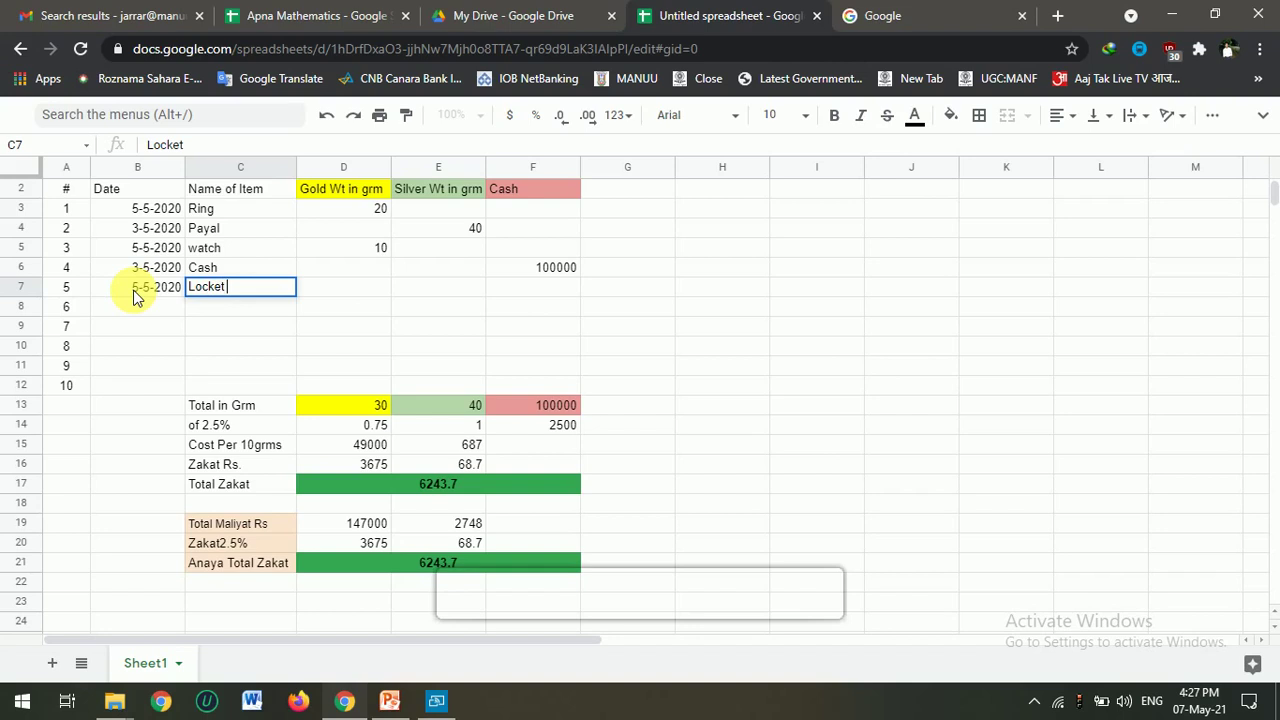
key(Tab)
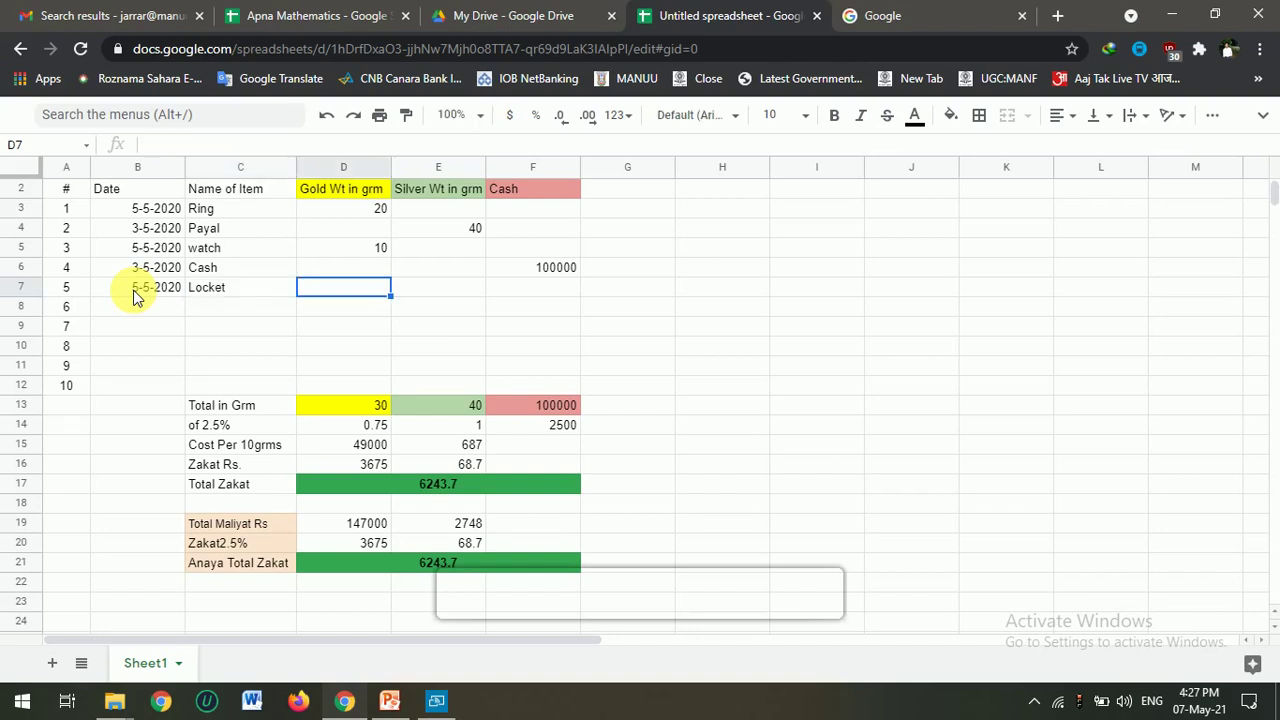
text(25)
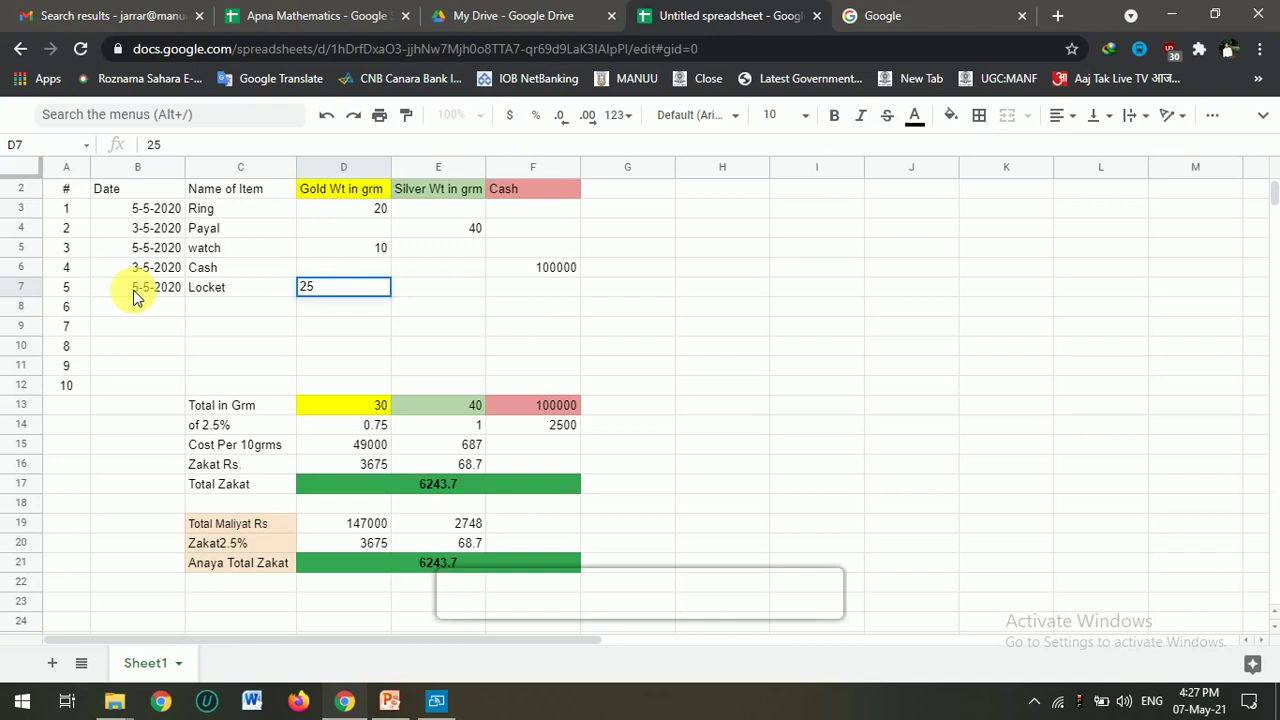
key(Return)
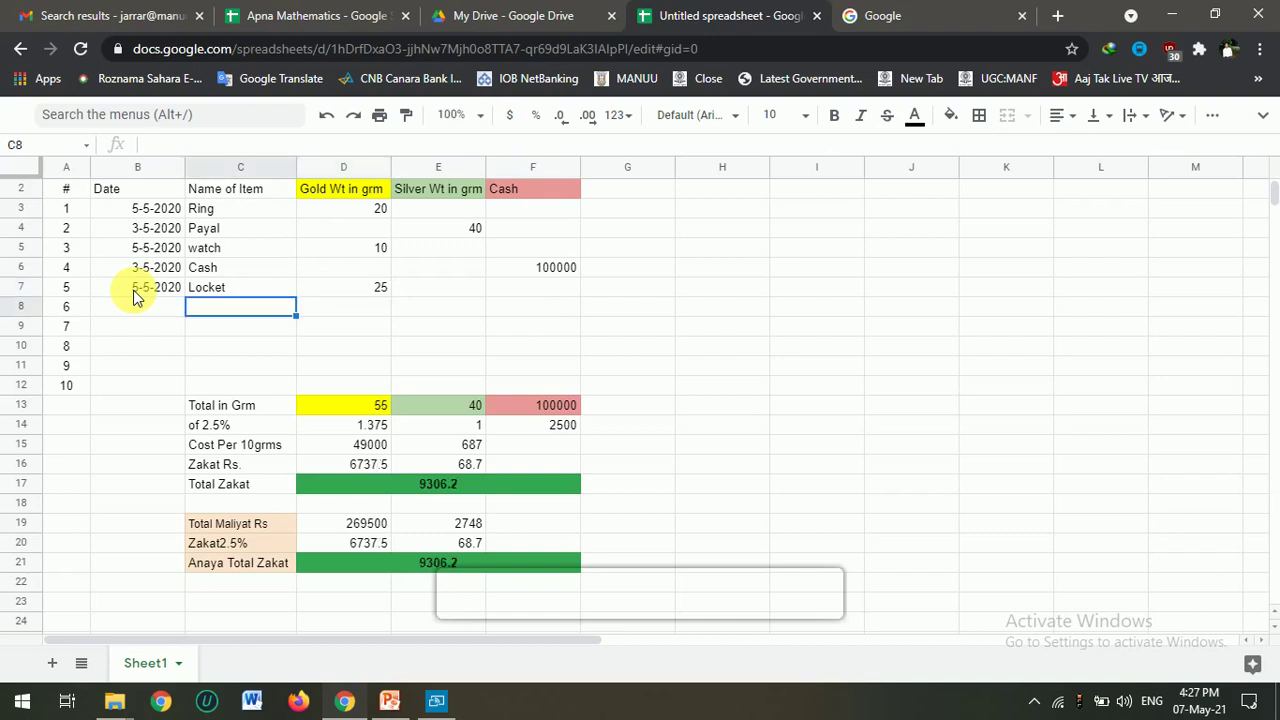
Fill in item 6 in row 8 with the date copied from B7, the name Payal and a silver weight of 50.
key(Left)
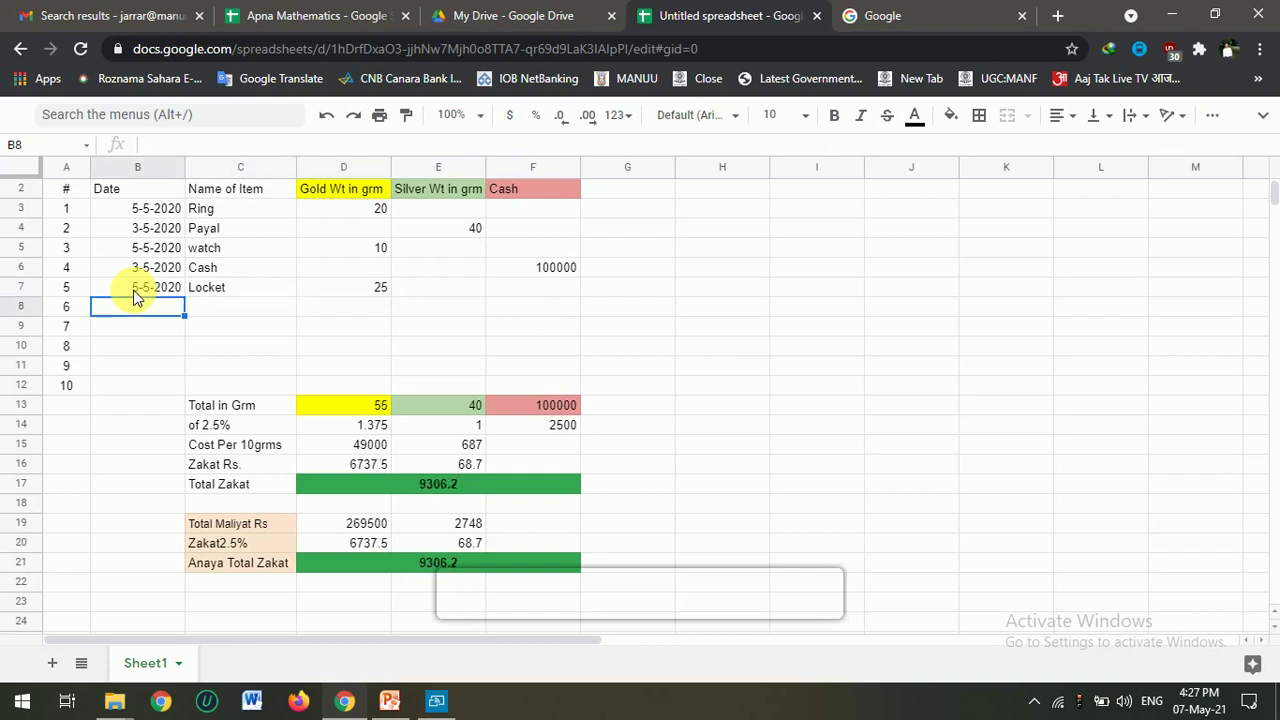
key(Up)
key(ctrl+c)
key(Down)
key(ctrl+v)
key(Tab)
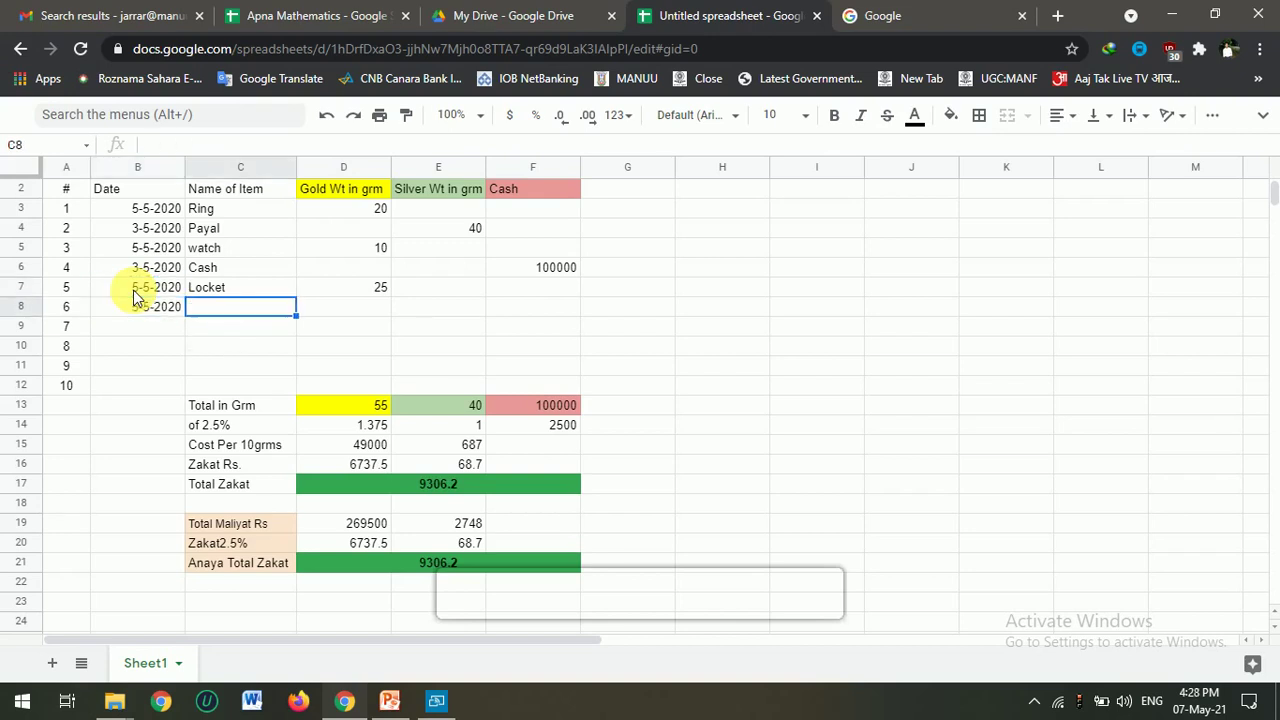
text(paya)
key(Tab)
key(Tab)
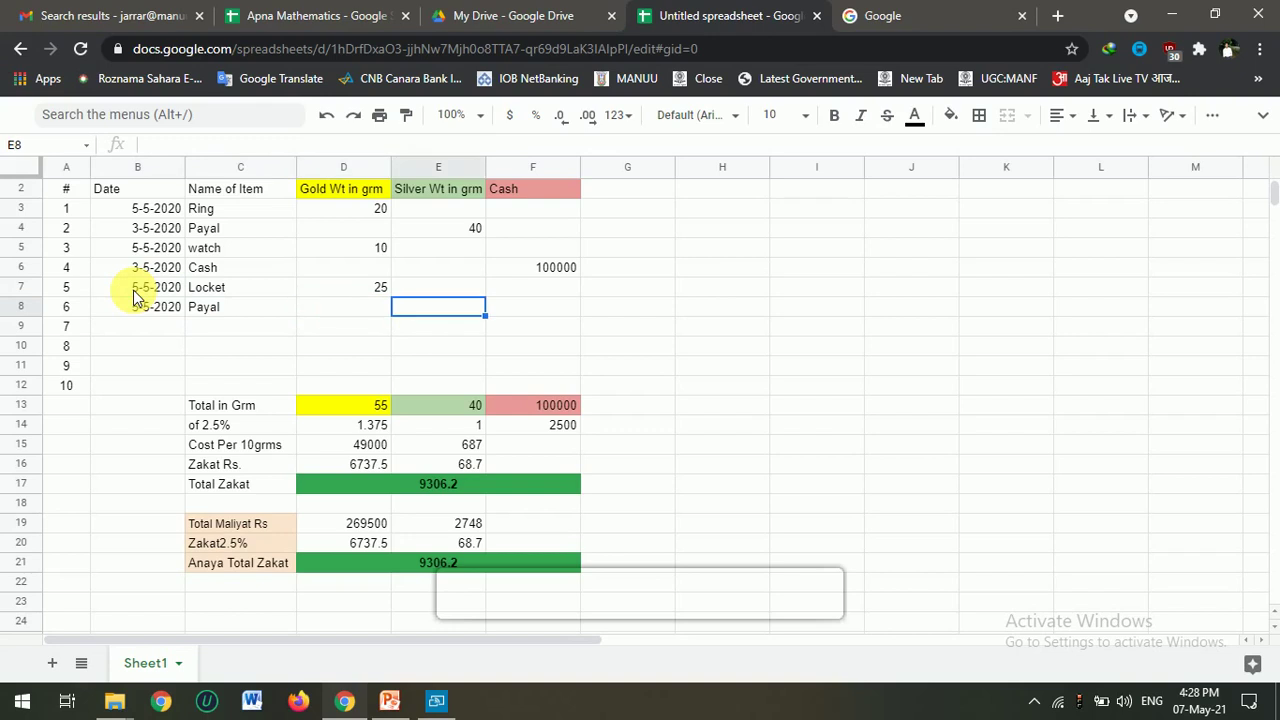
text(50)
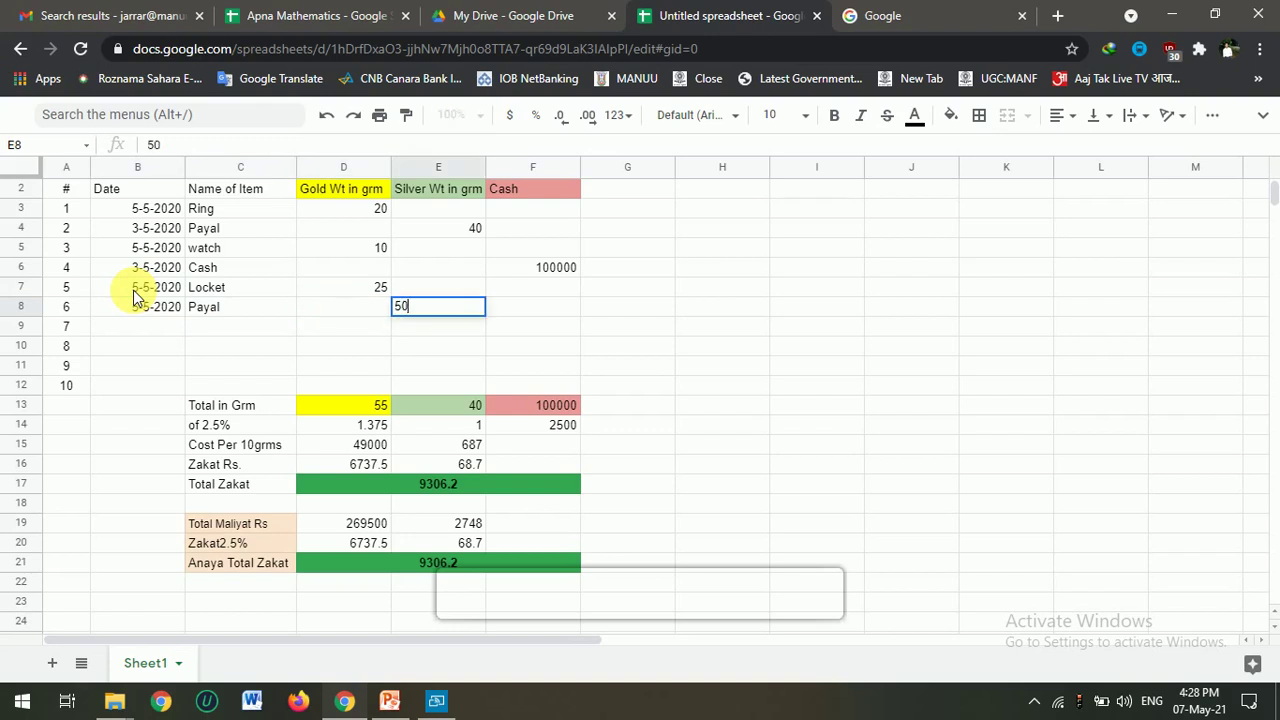
key(Return)
Fill in item 7 in row 9 as Cash with the same copied date and an amount of 60000.
key(Up)
key(Left)
key(Down)
key(Right)
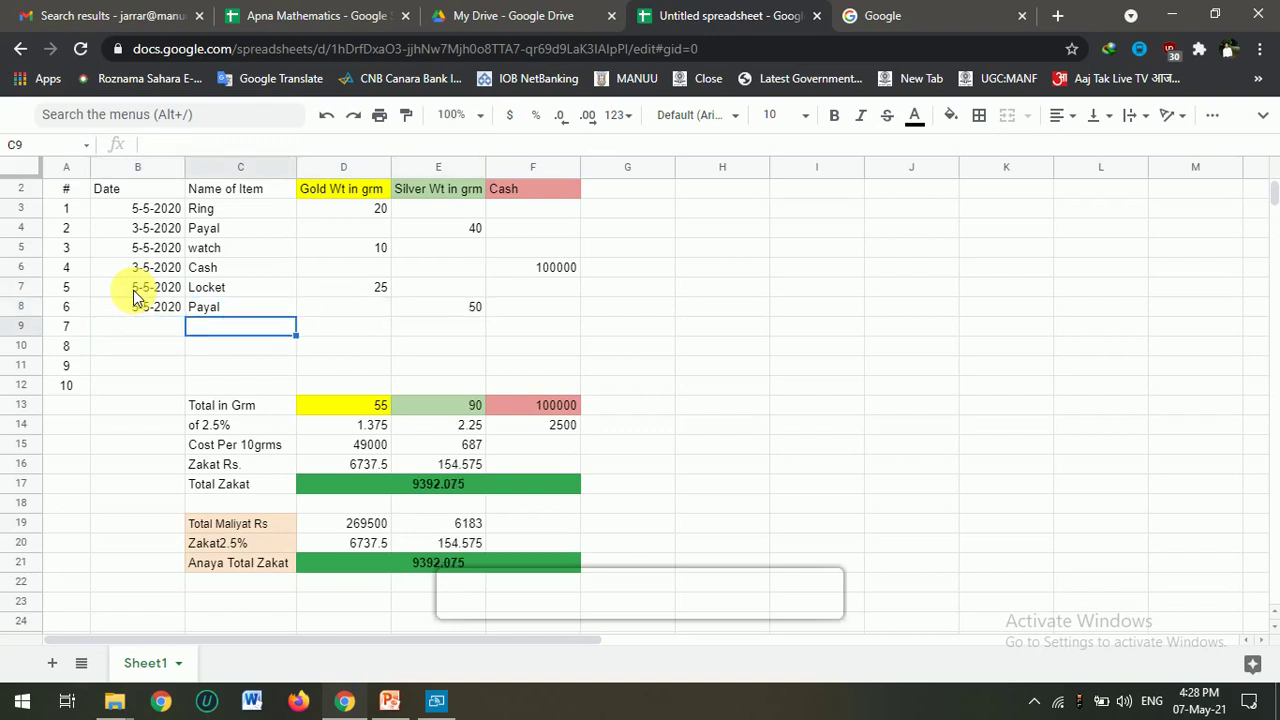
text(Cash)
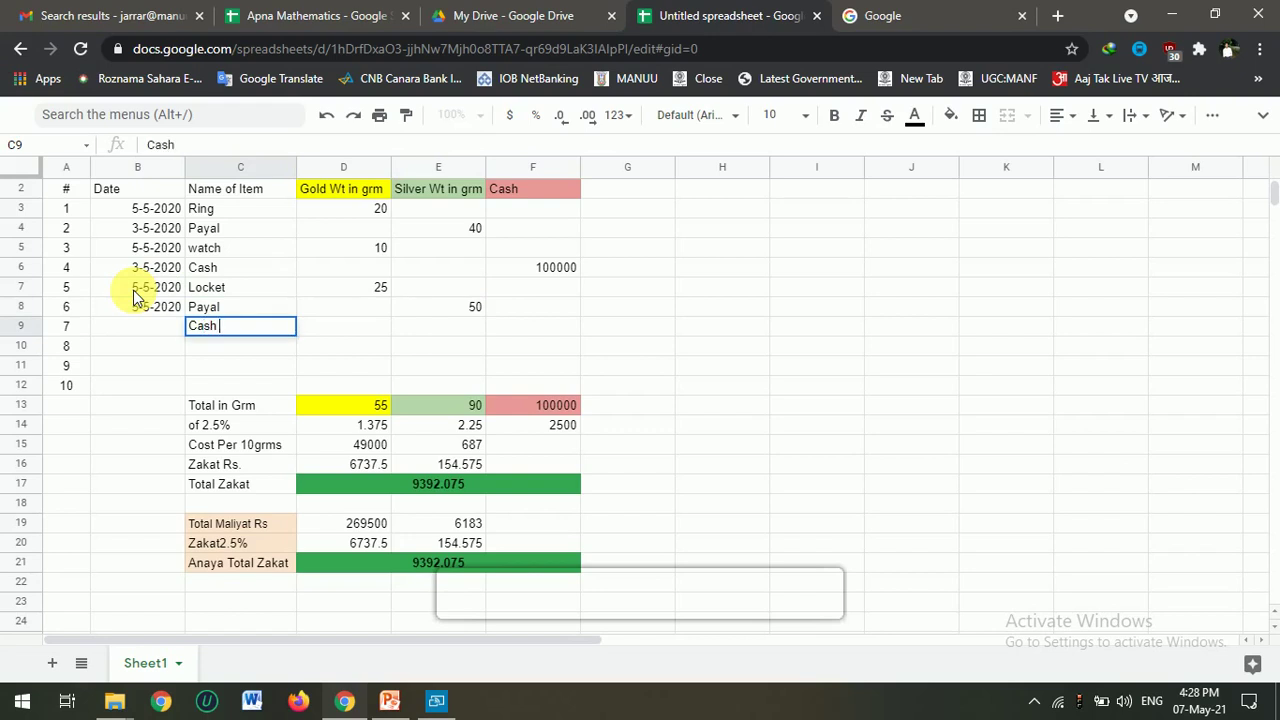
key(Left)
key(Left)
key(Right)
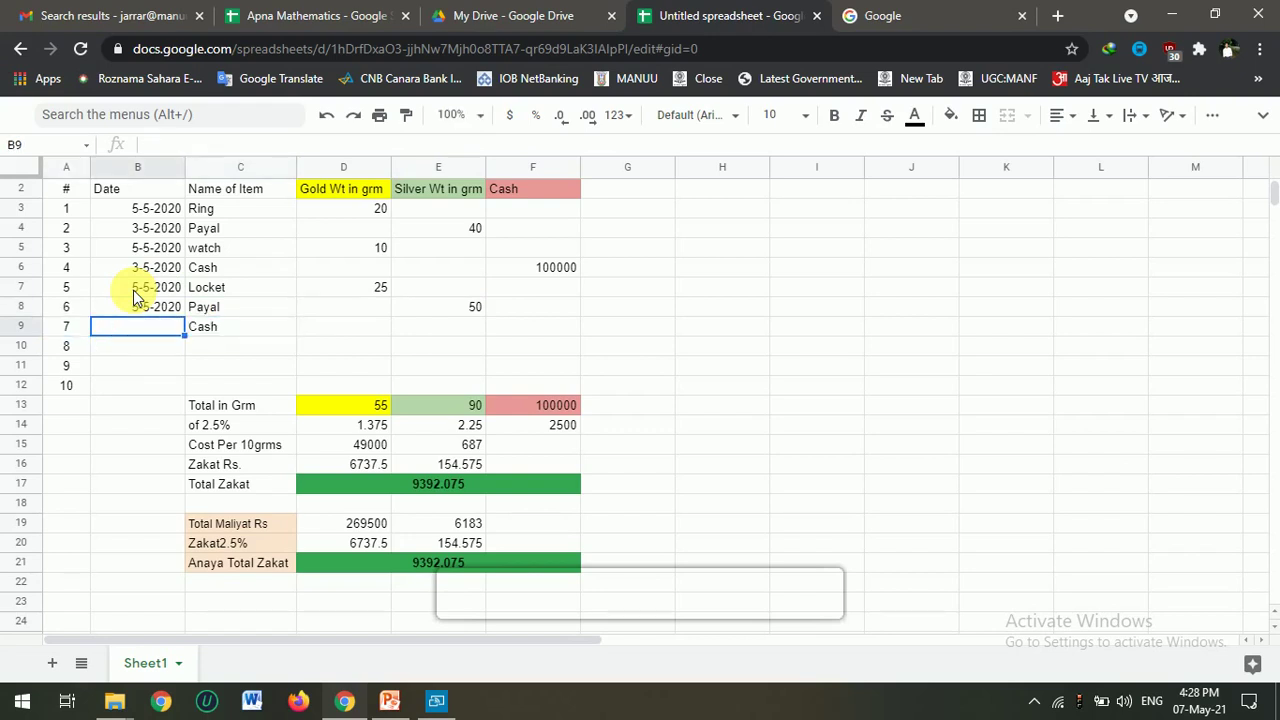
key(ctrl+v)
key(Right)
key(Right)
key(Right)
key(Right)
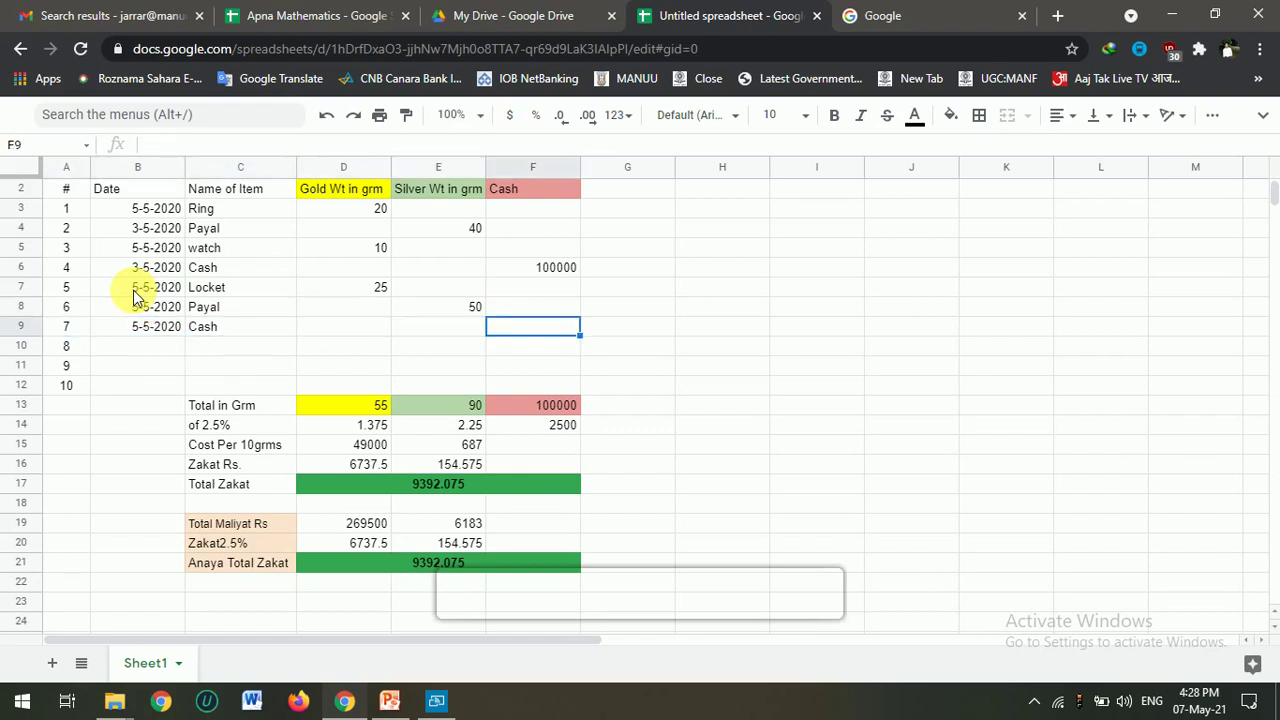
text(60000)
key(Return)
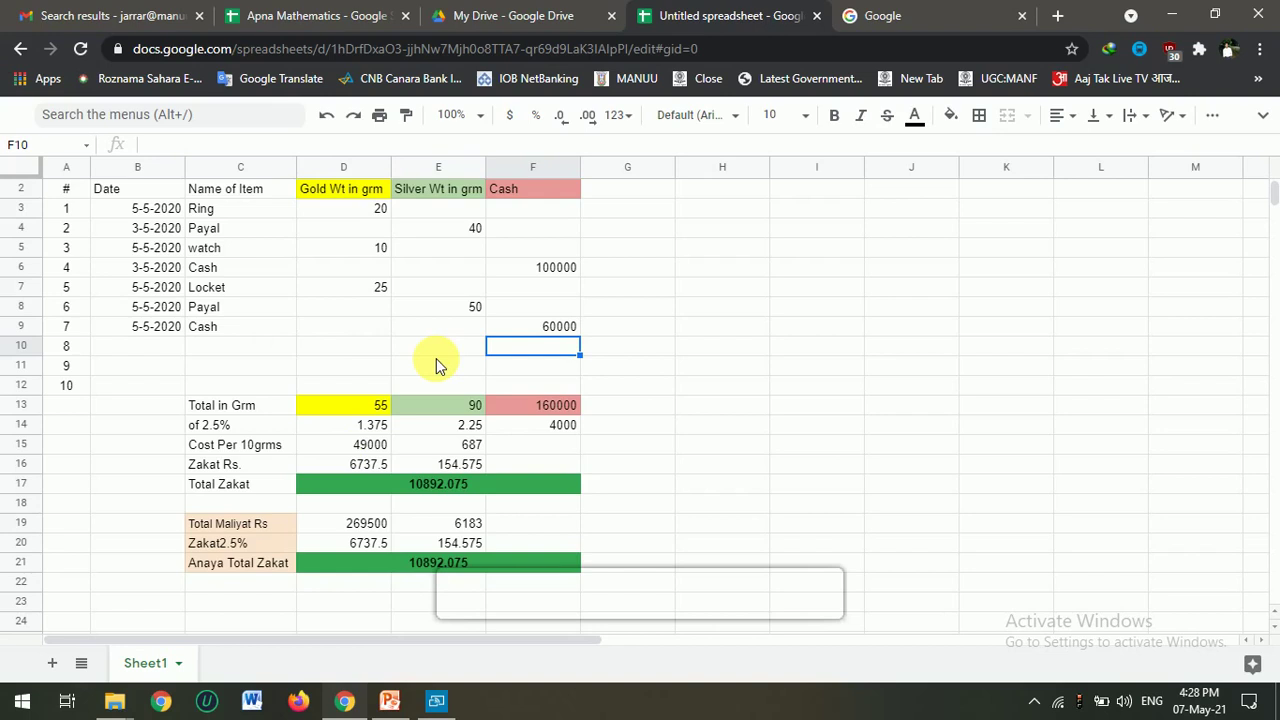
Duplicate the whole calculator table A2:F21 beside the original, starting at H2.
click(67, 192)
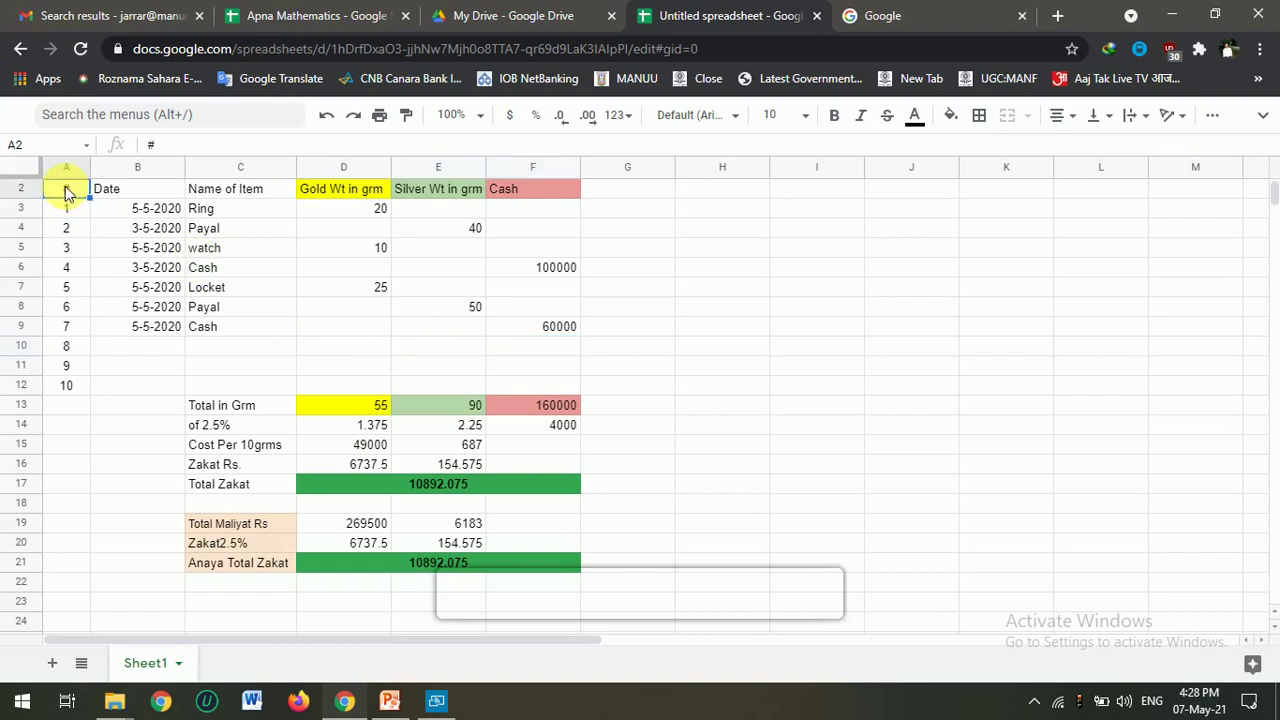
key(shift+Right)
key(shift+Right)
key(shift+Right)
key(shift+Right)
key(shift+Right)
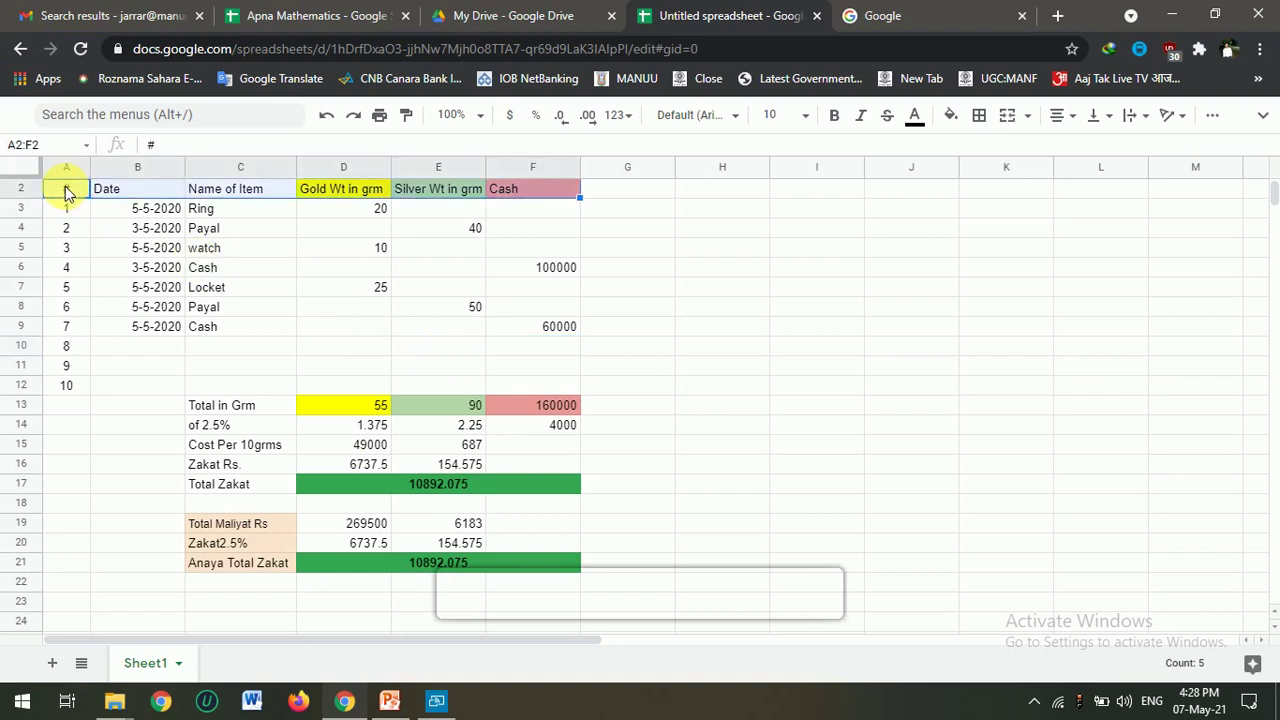
key(shift+Down)
key(shift+Down)
key(shift+Down)
key(shift+Down)
key(shift+Down)
key(shift+Down)
key(shift+Down)
key(shift+Down)
key(shift+Down)
key(shift+Down)
key(shift+Down)
key(shift+Down)
key(shift+Down)
key(shift+Down)
key(shift+Down)
key(shift+Down)
key(shift+Down)
key(shift+Down)
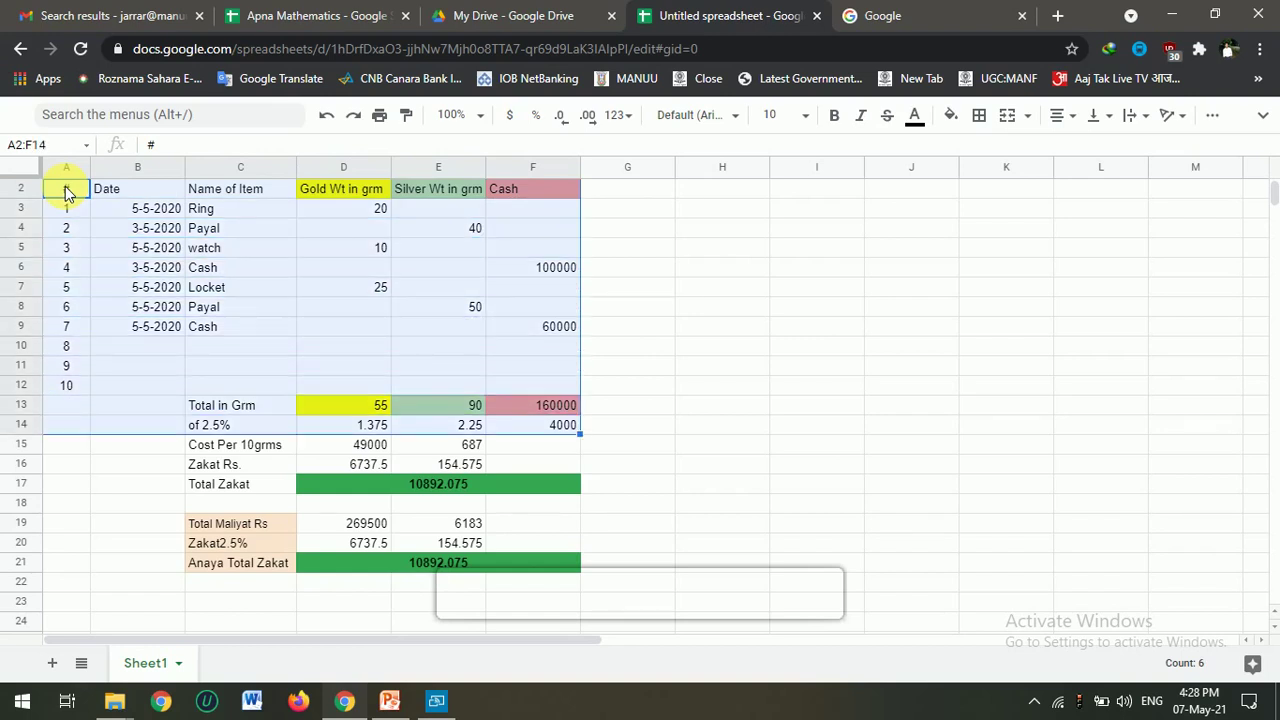
key(shift+Down)
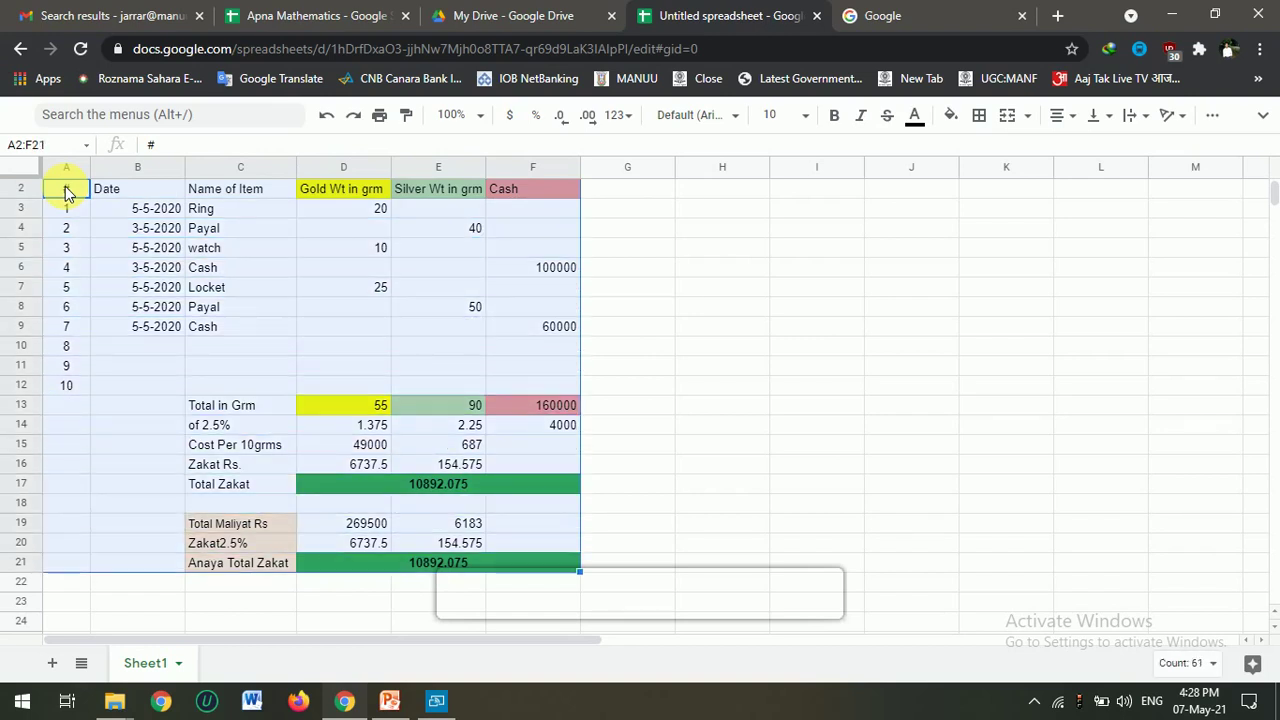
key(ctrl+c)
click(716, 193)
key(ctrl+v)
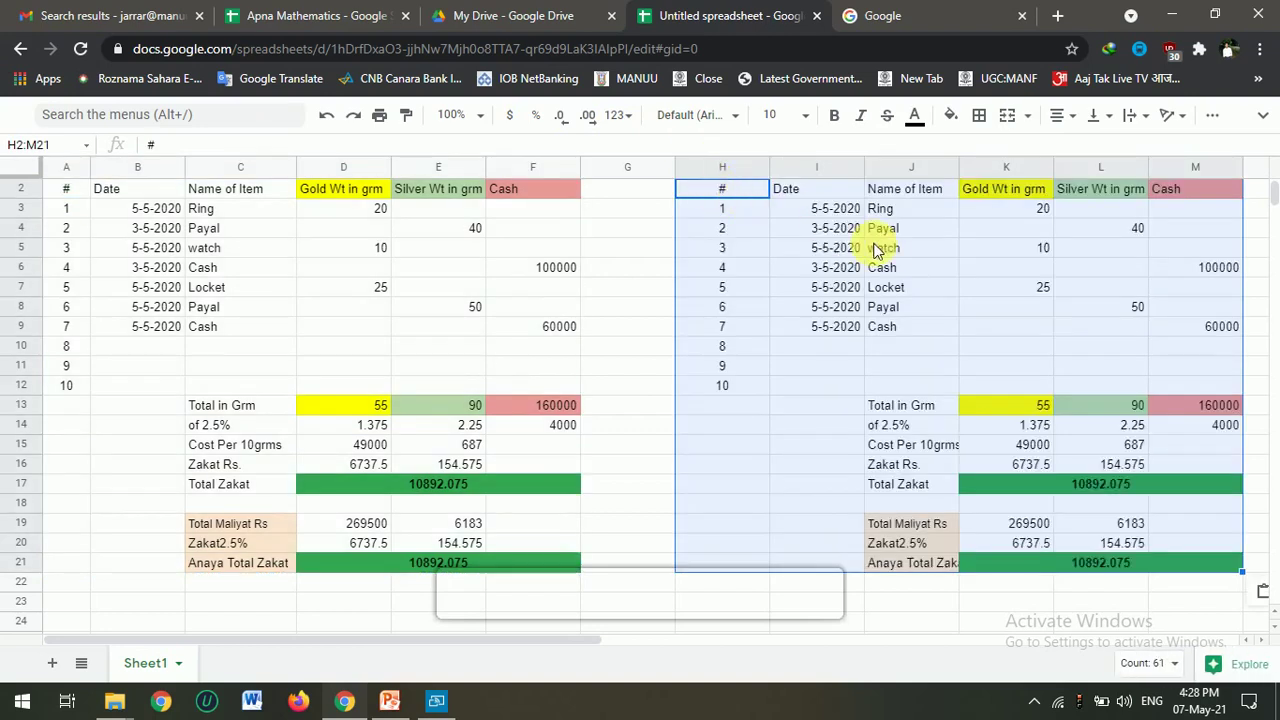
Copy the merged title bar from A1:F1 to H1:M1 above the duplicated table.
scroll(886, 255, up, 1)
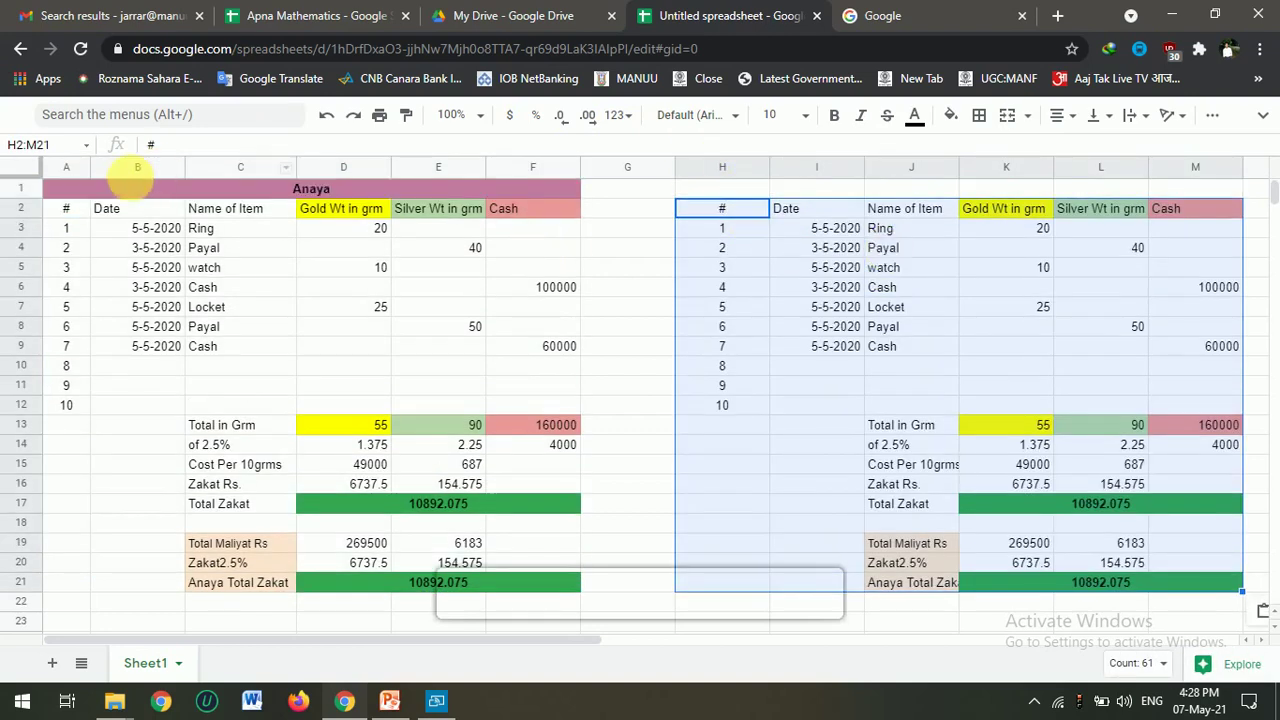
click(120, 183)
key(ctrl+c)
key(Right)
key(Right)
key(Right)
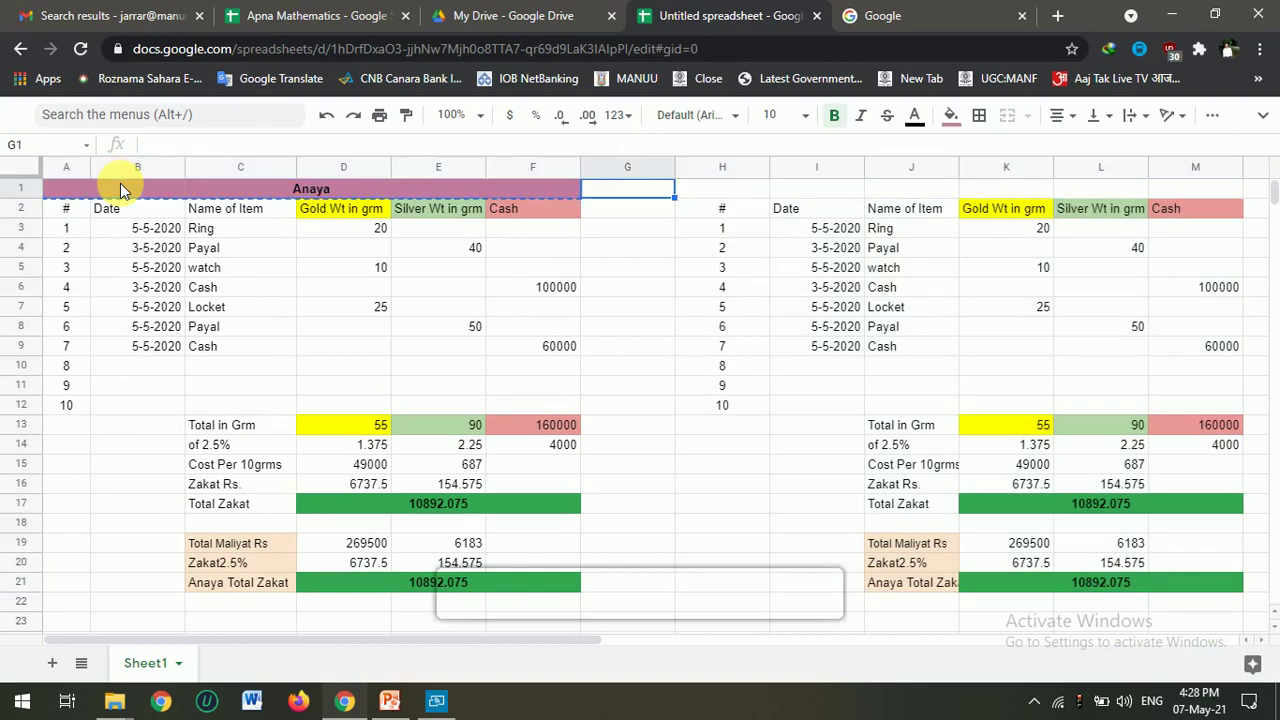
key(Left)
key(ctrl+v)
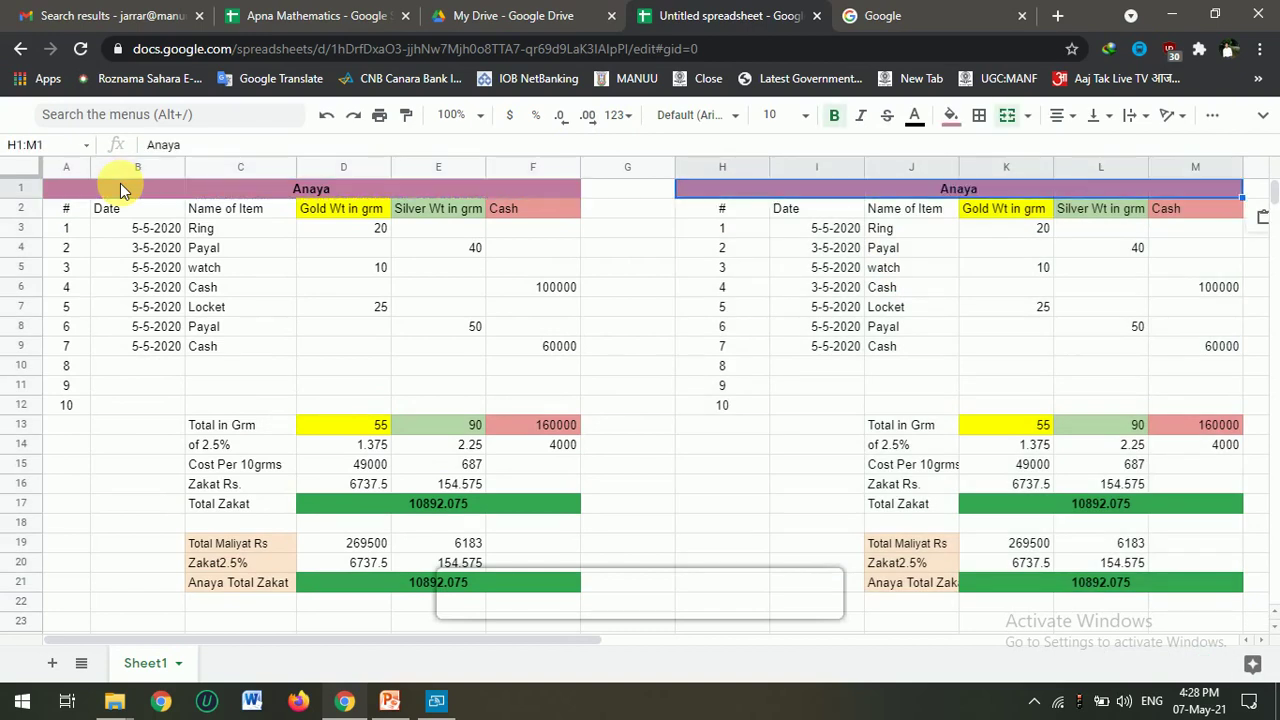
Replace the name in the H1:M1 title with the second person's name.
double_click(829, 191)
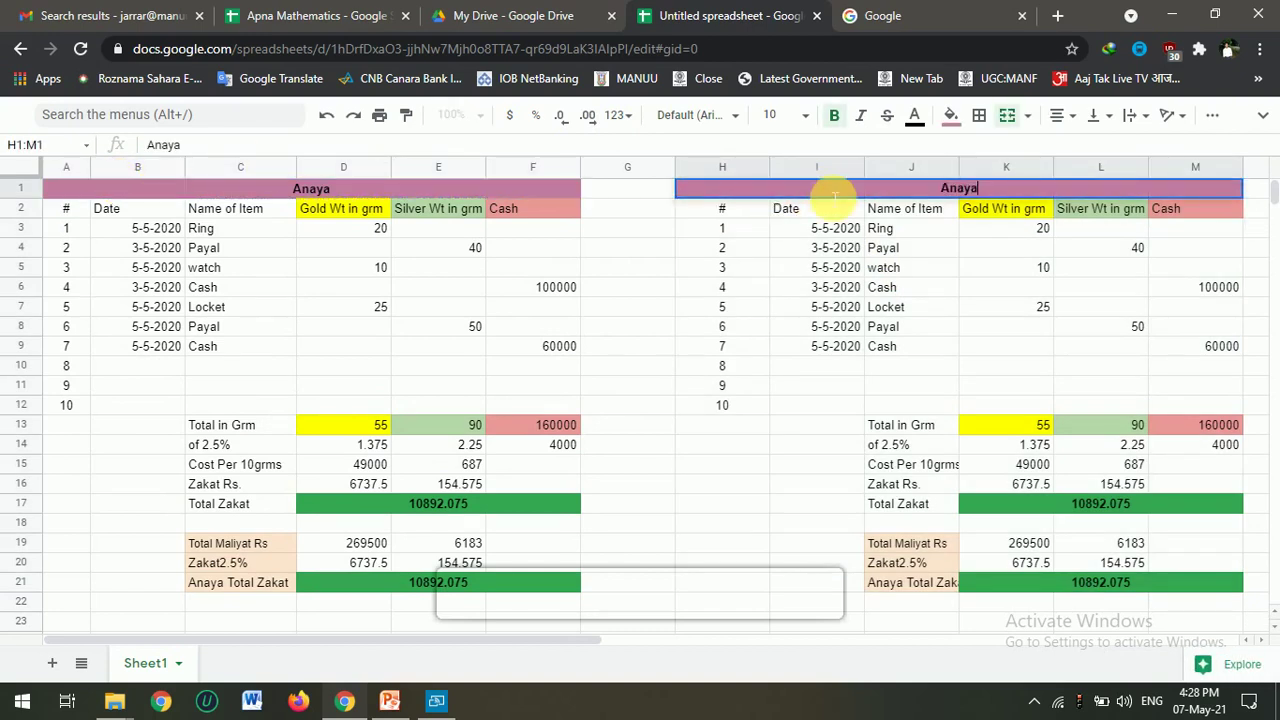
key(ctrl+a)
text(Farye)
key(BackSpace)
key(BackSpace)
text(eya)
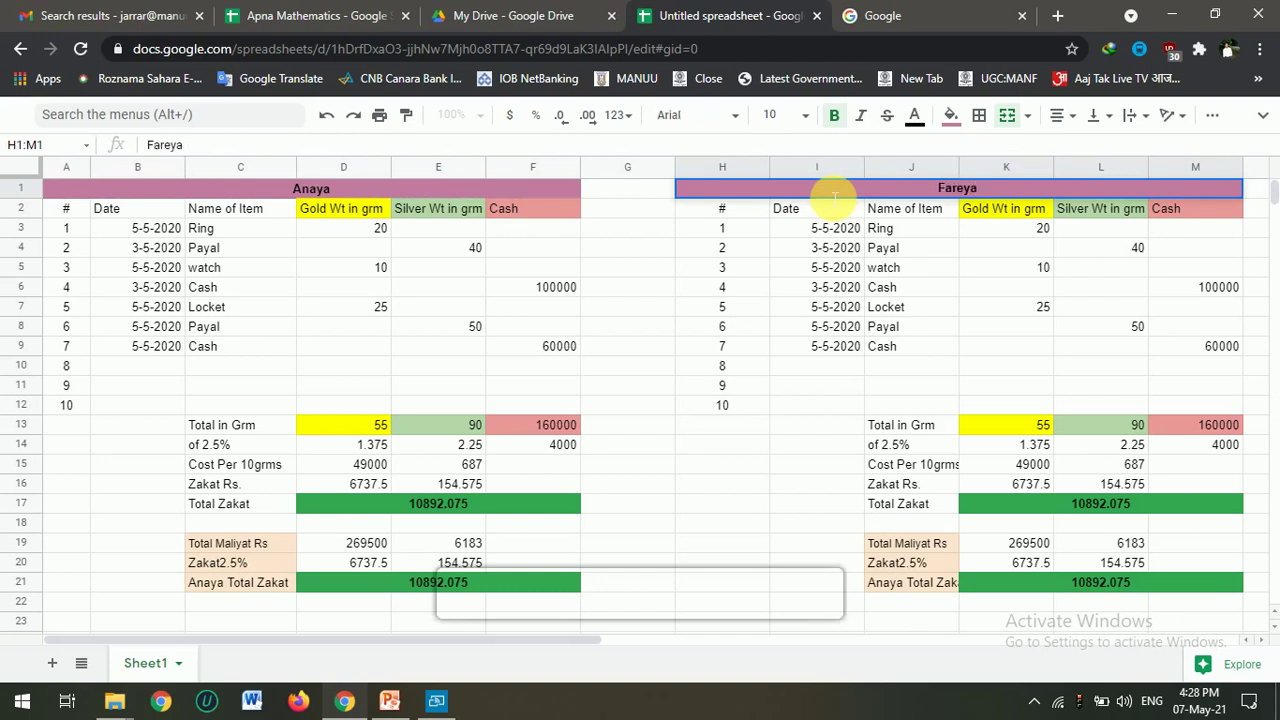
key(Return)
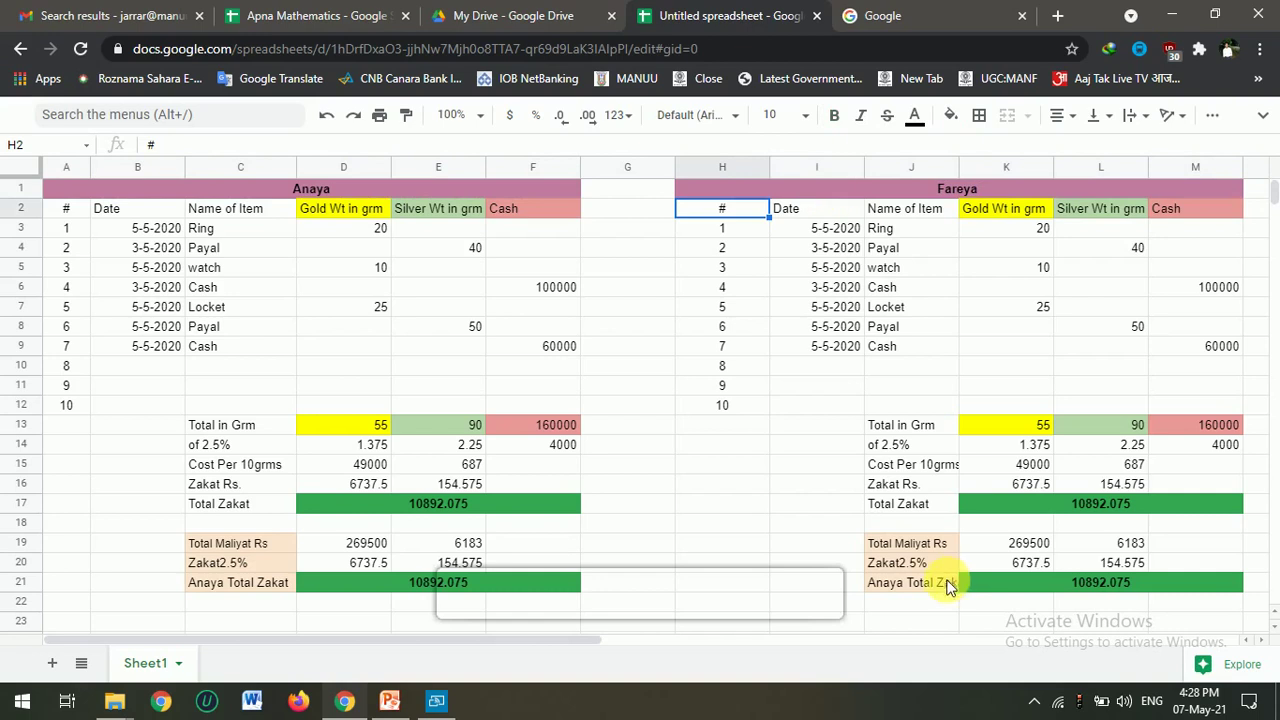
Replace the name in the J21 label with the second person's name, keeping "Total Zakat".
double_click(915, 585)
click(904, 587)
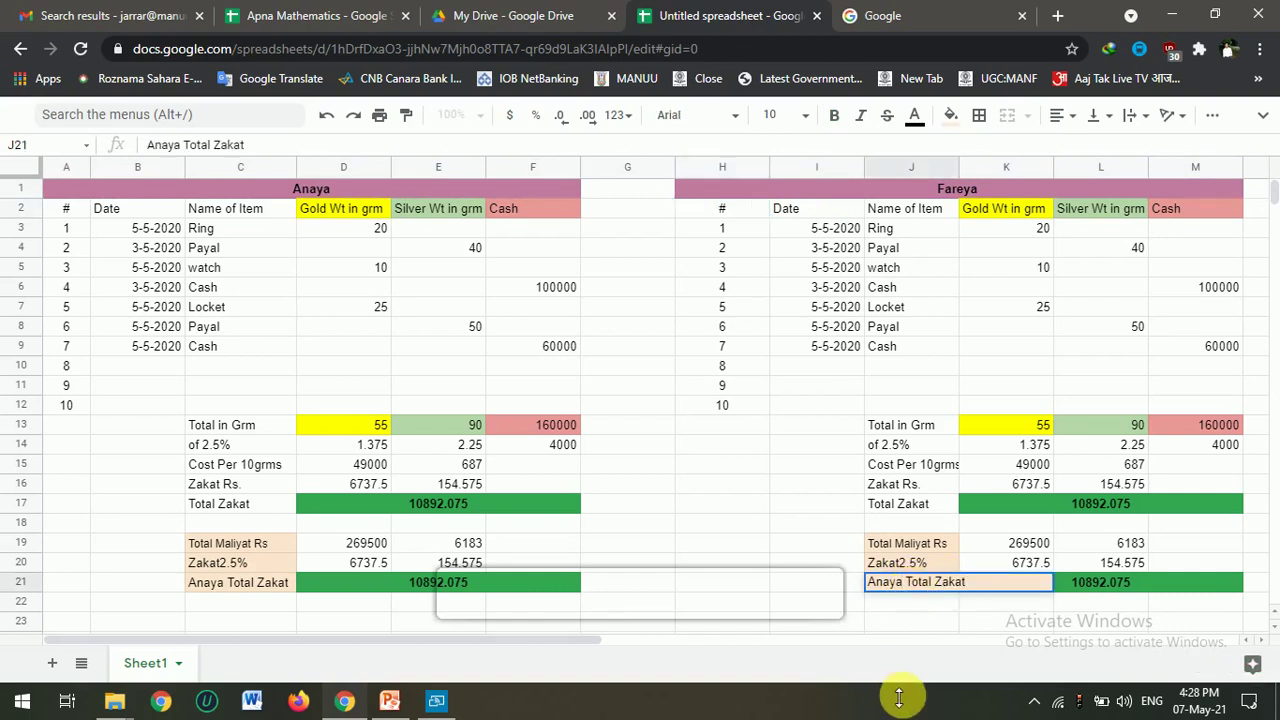
key(shift+Home)
text(Fary)
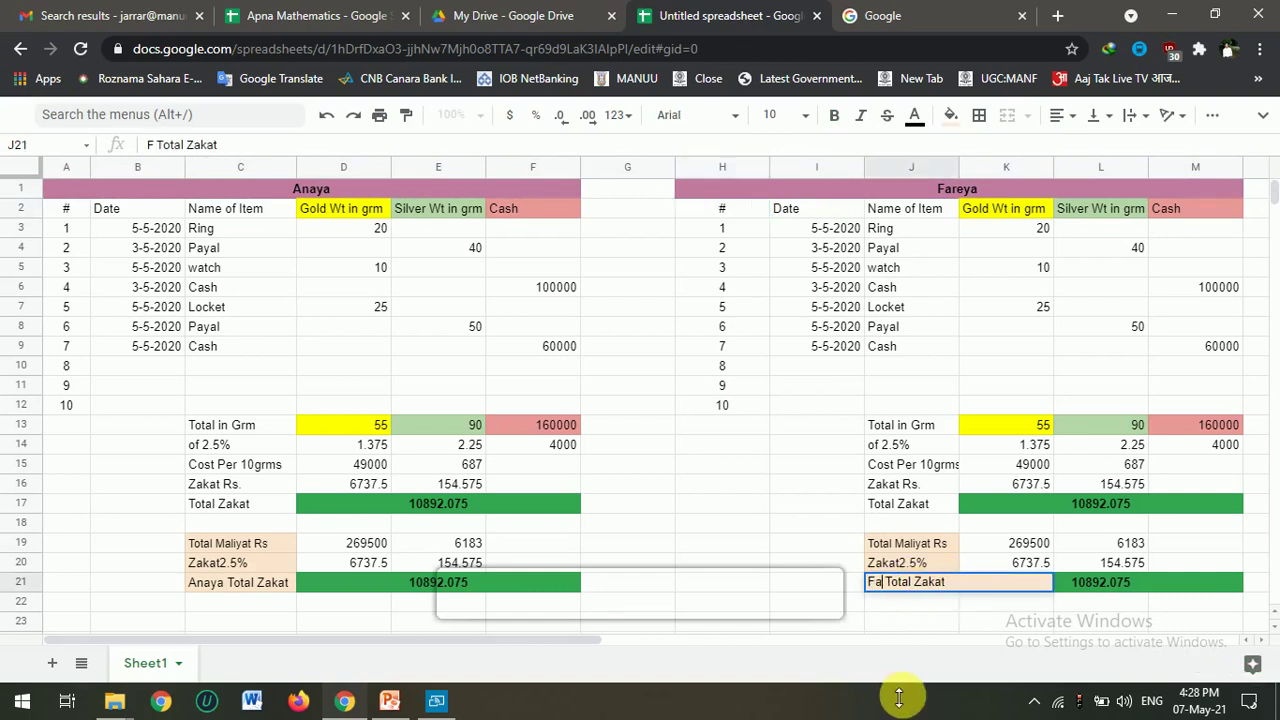
key(BackSpace)
text(eya)
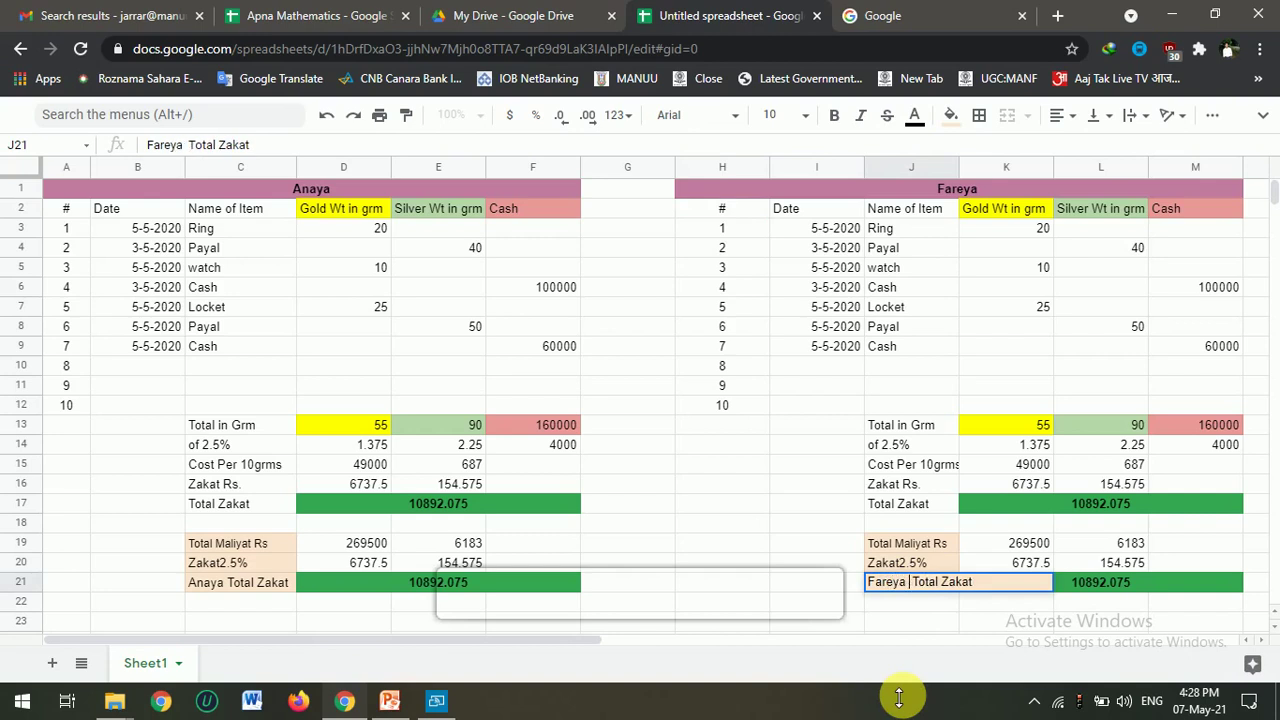
key(Return)
Clear the gold and silver weights in K3:L8 of the duplicated table.
click(900, 444)
scroll(777, 406, right, 1)
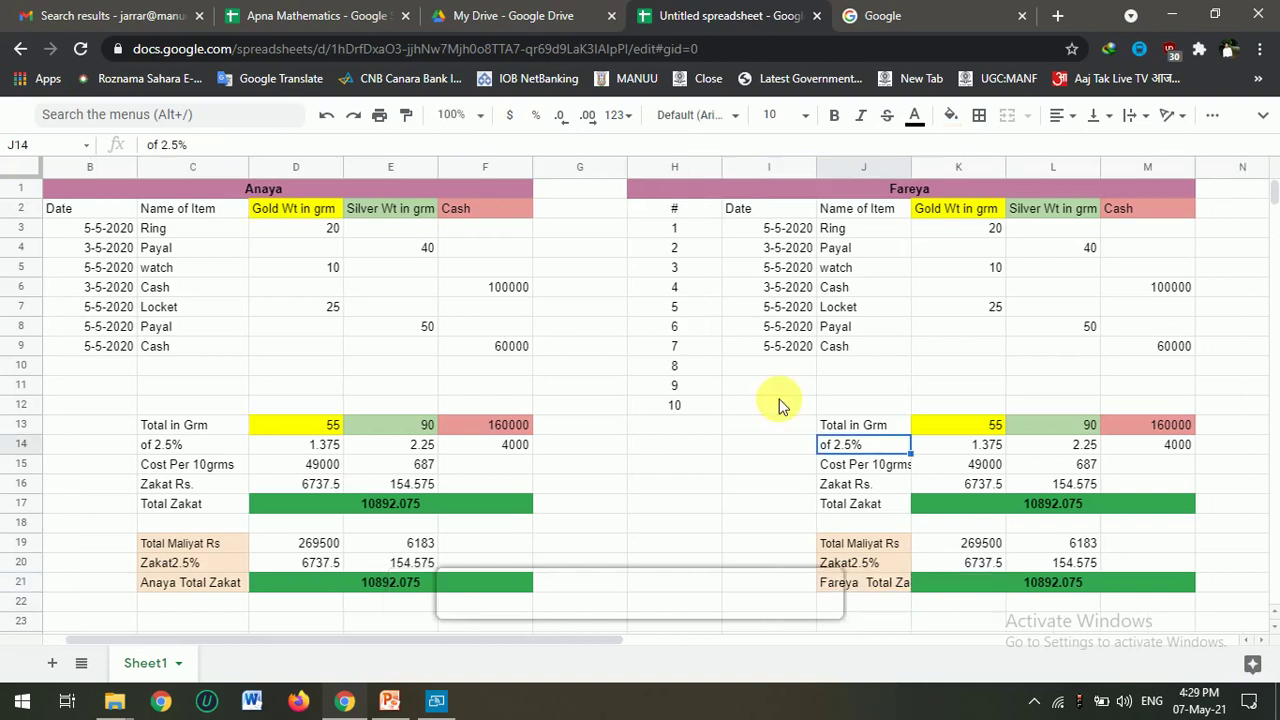
scroll(760, 372, right, 5)
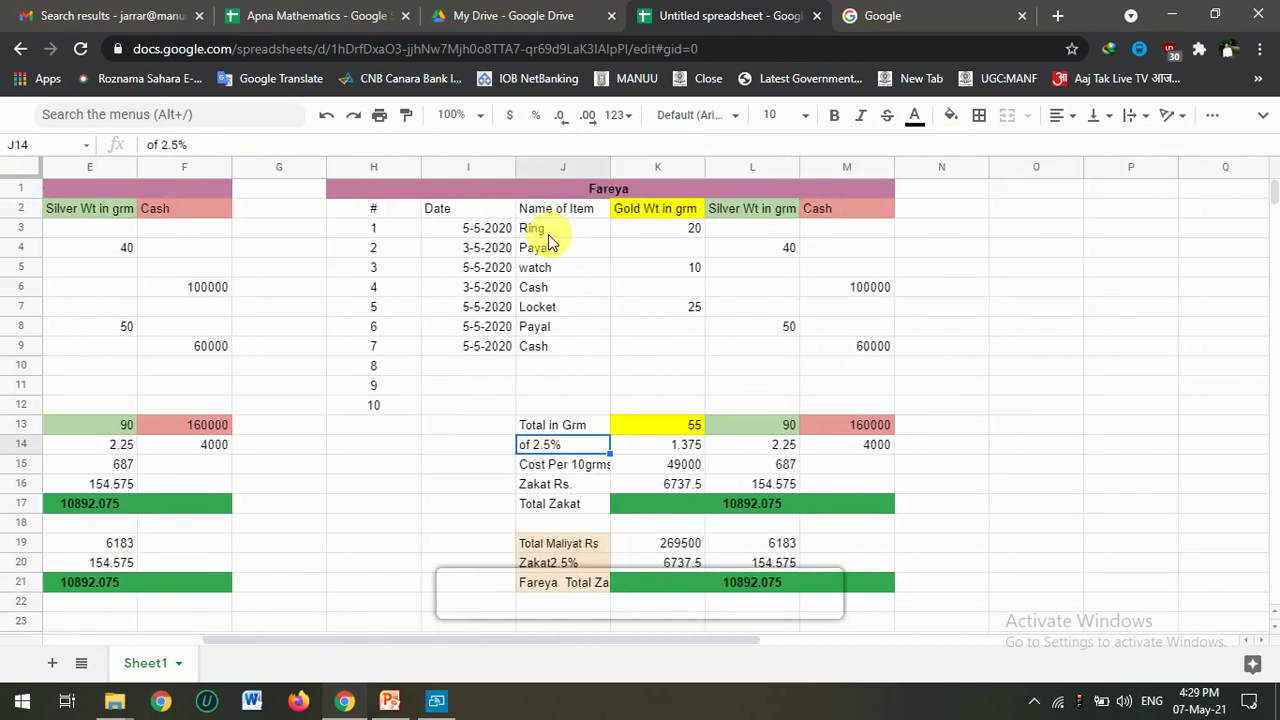
click(632, 232)
drag(757, 271, 792, 326)
key(Delete)
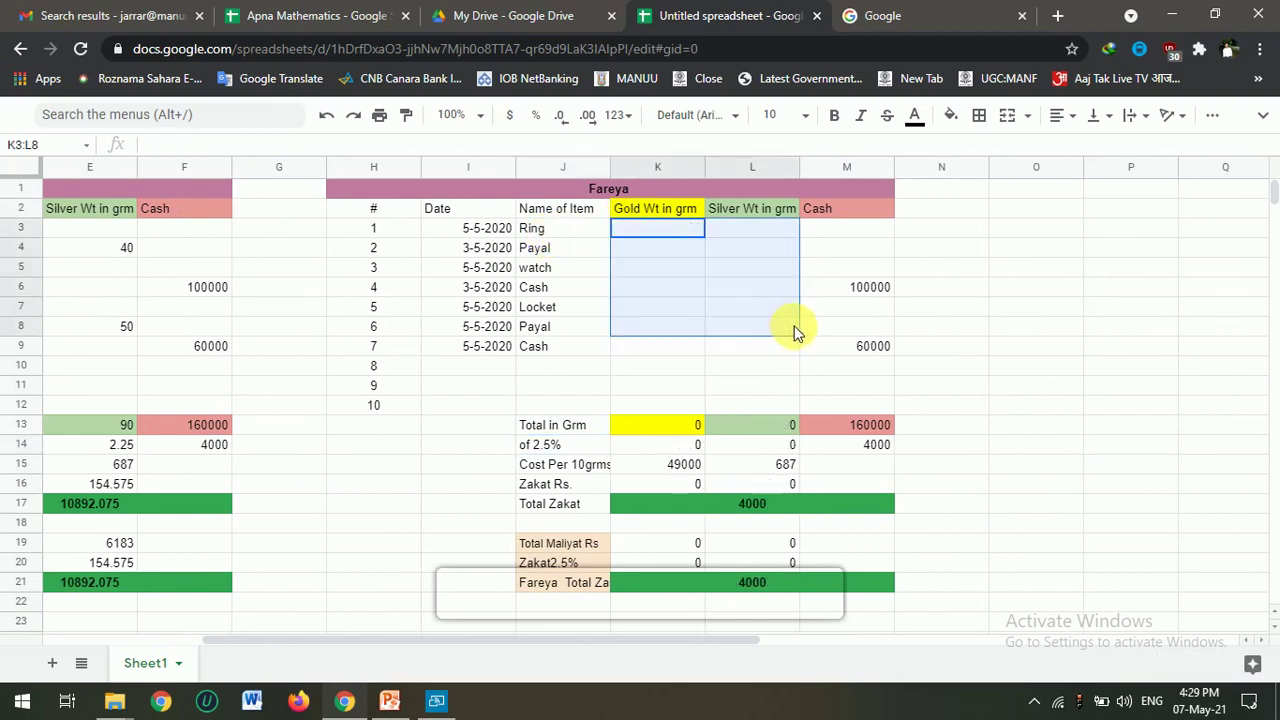
Clear the cash amounts in M6:M10 of the duplicated table.
click(824, 291)
key(shift+Down)
key(shift+Down)
key(shift+Down)
key(shift+Down)
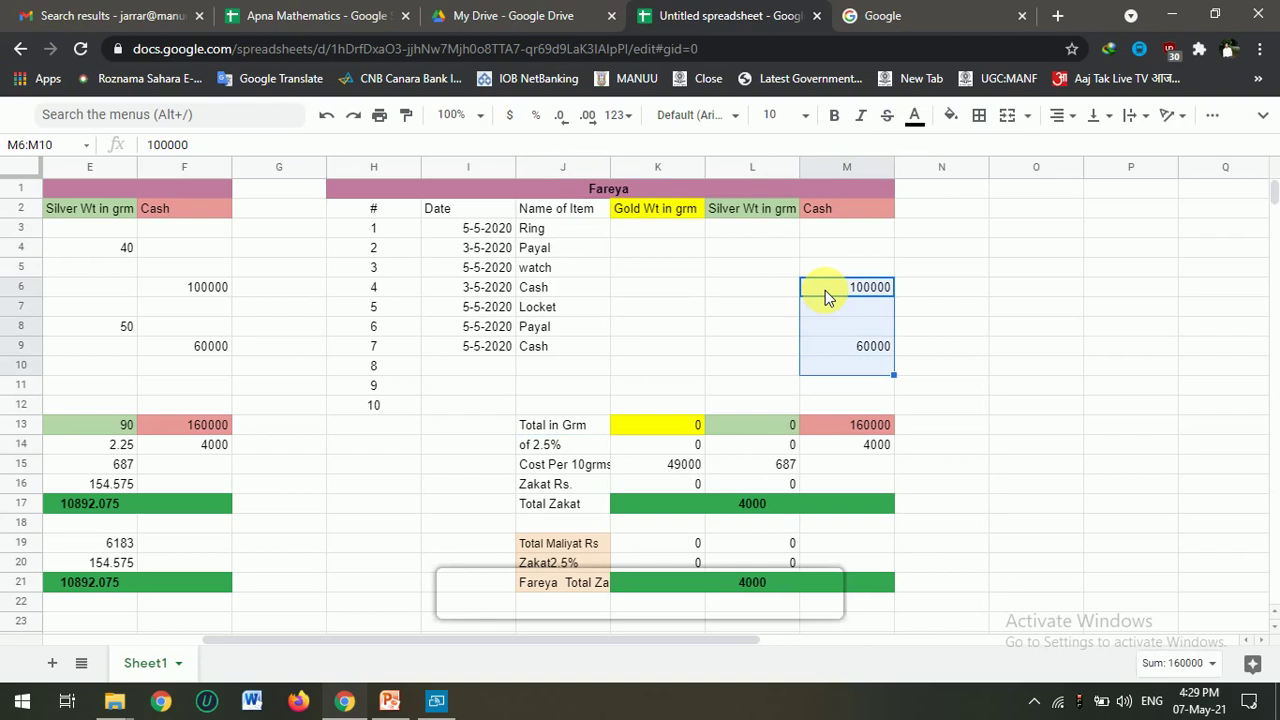
key(Delete)
Enter gold weights of 5 for the ring in K3 and 1 for the Payal in K4.
key(Left)
key(Left)
key(Up)
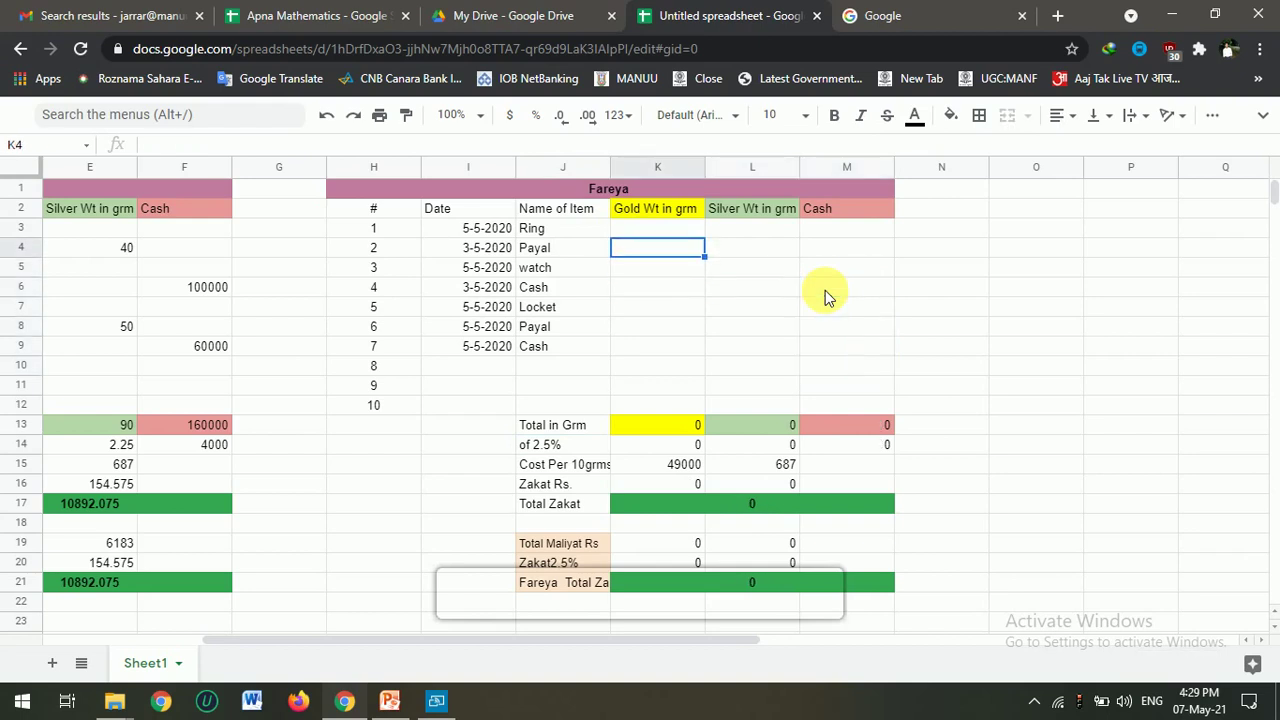
key(Up)
key(Up)
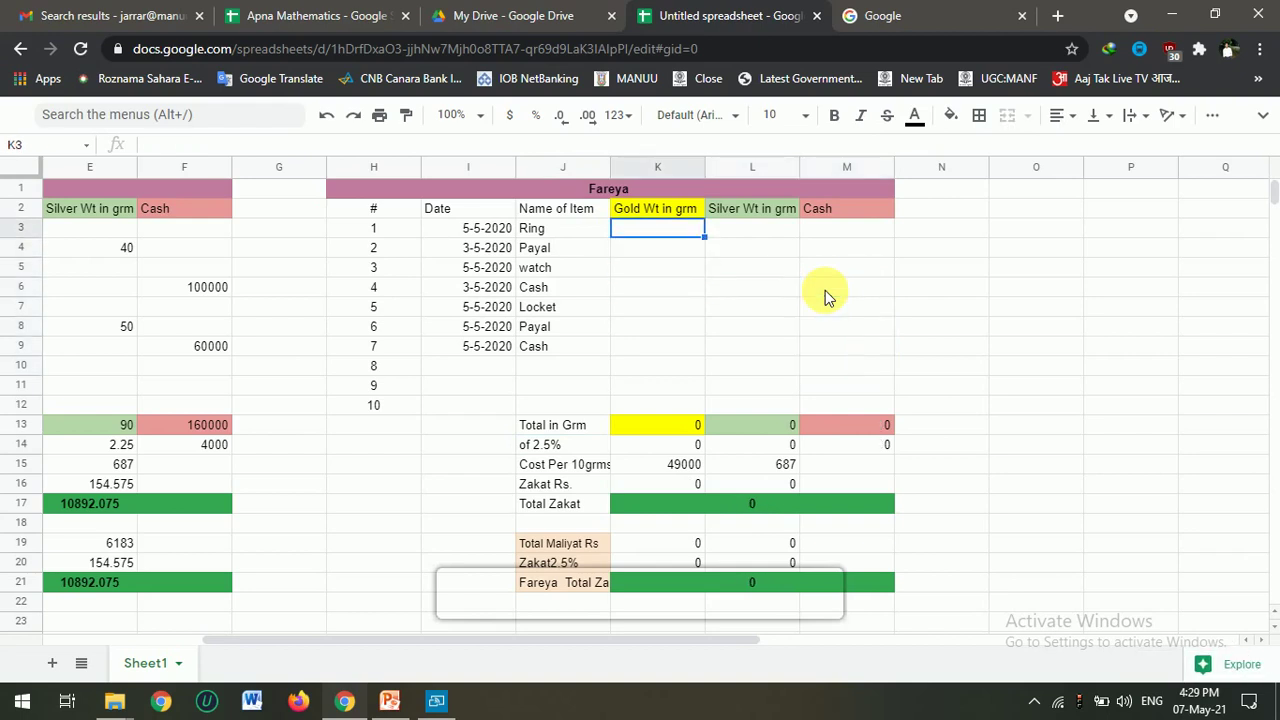
text(5)
key(Return)
text(1)
key(Return)
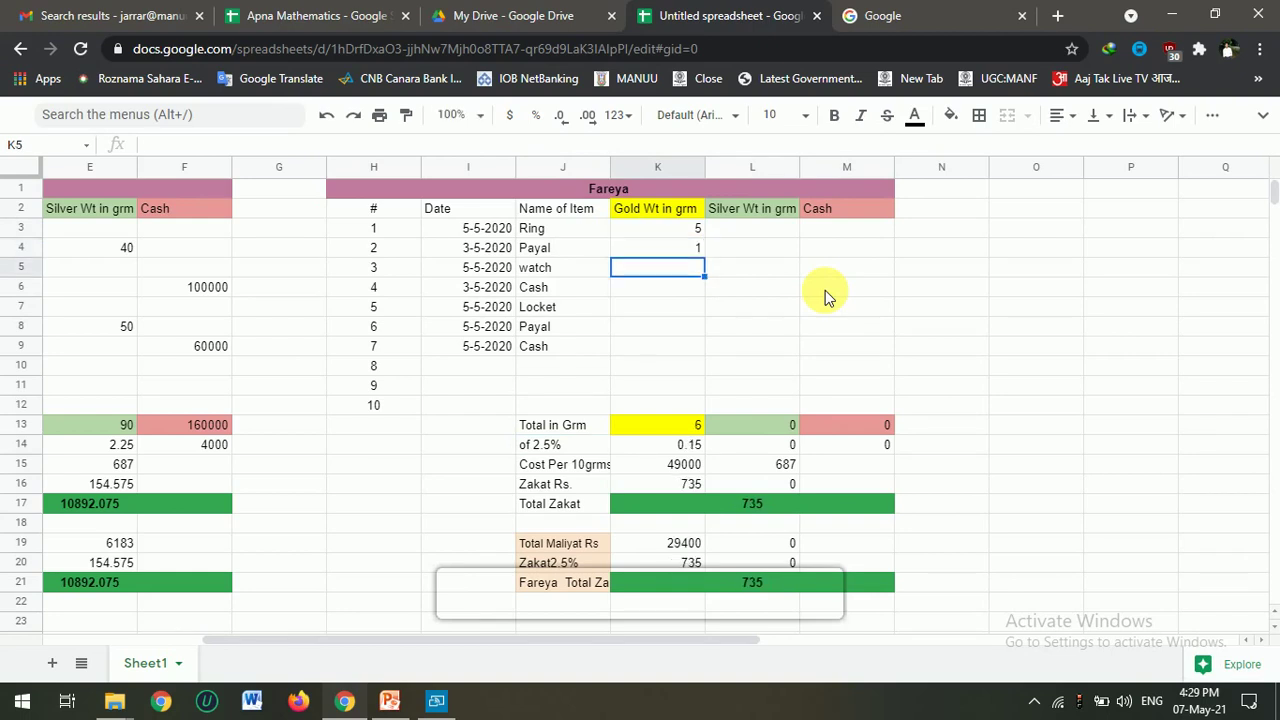
Enter silver weights of 20 for the watch in L5 and 20 for the locket in L7.
key(Right)
text(20)
key(Return)
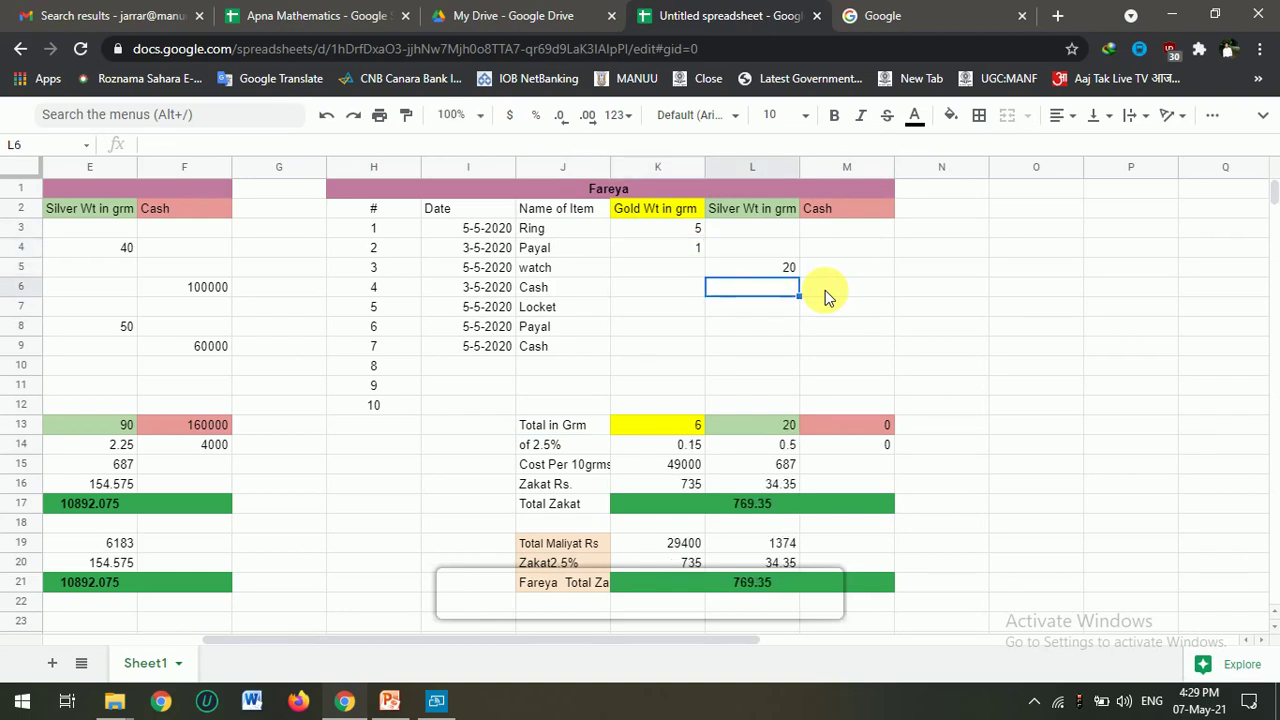
key(Down)
text(20)
key(Tab)
Enter a cash amount of 90000 in M5 of the second table.
key(Up)
key(Up)
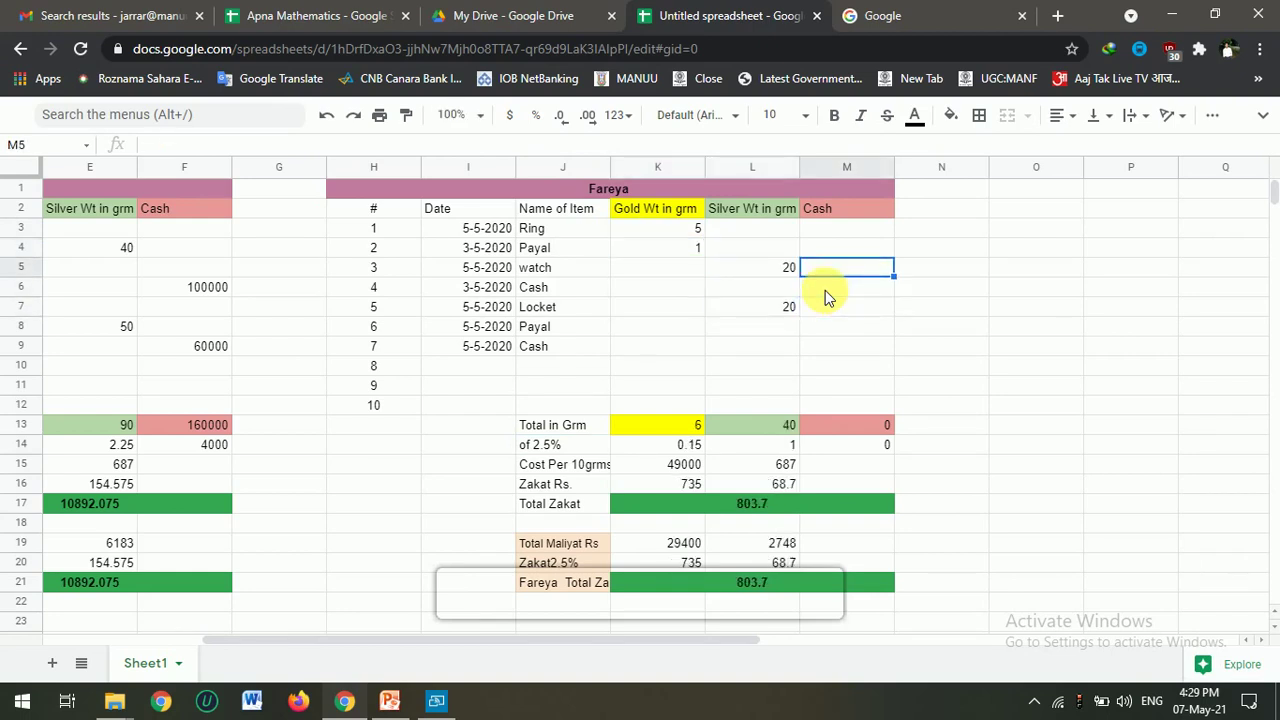
text(90000)
key(Return)
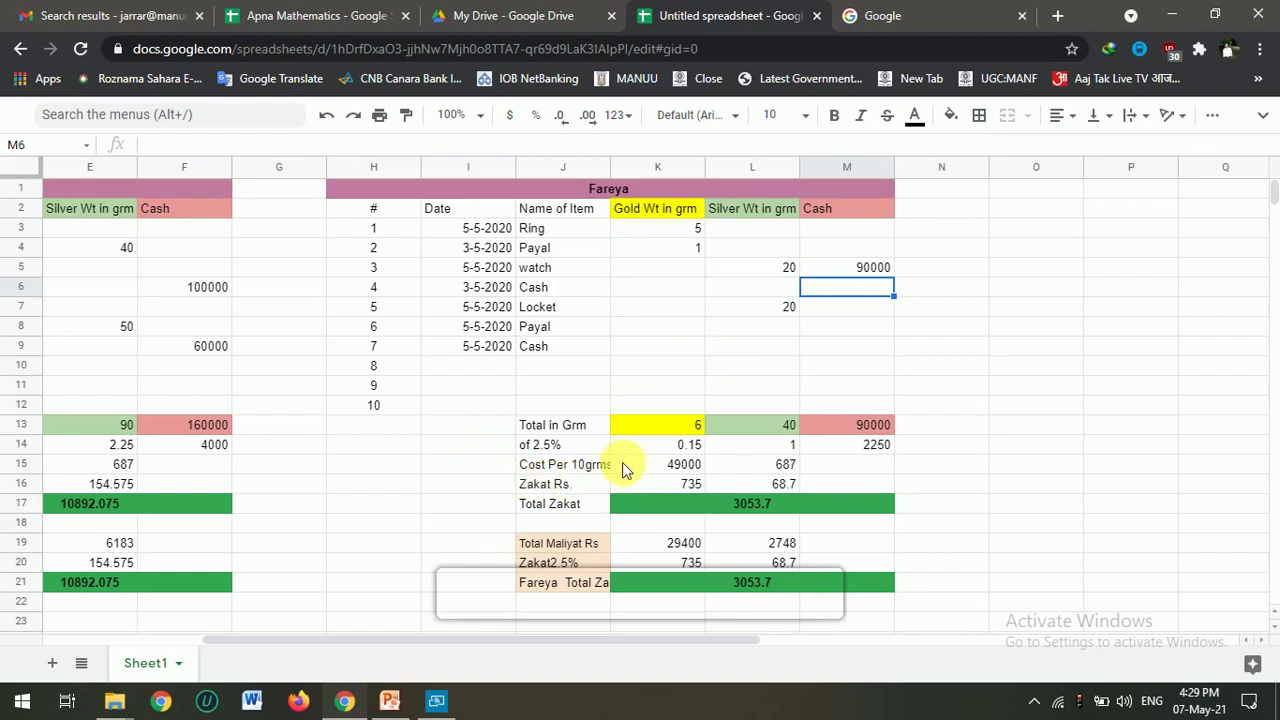
Set the first table's gold cost per 10 grams in D15 to 50000.
scroll(640, 470, left, 4)
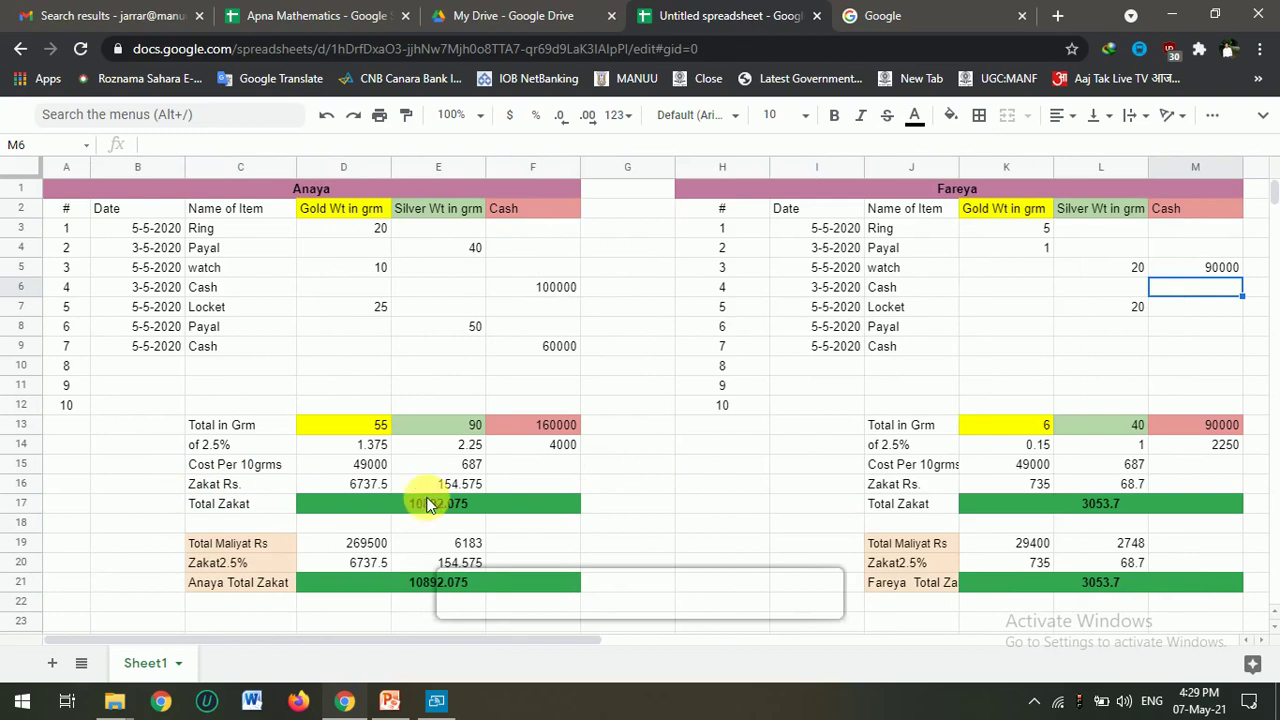
scroll(427, 504, down, 1)
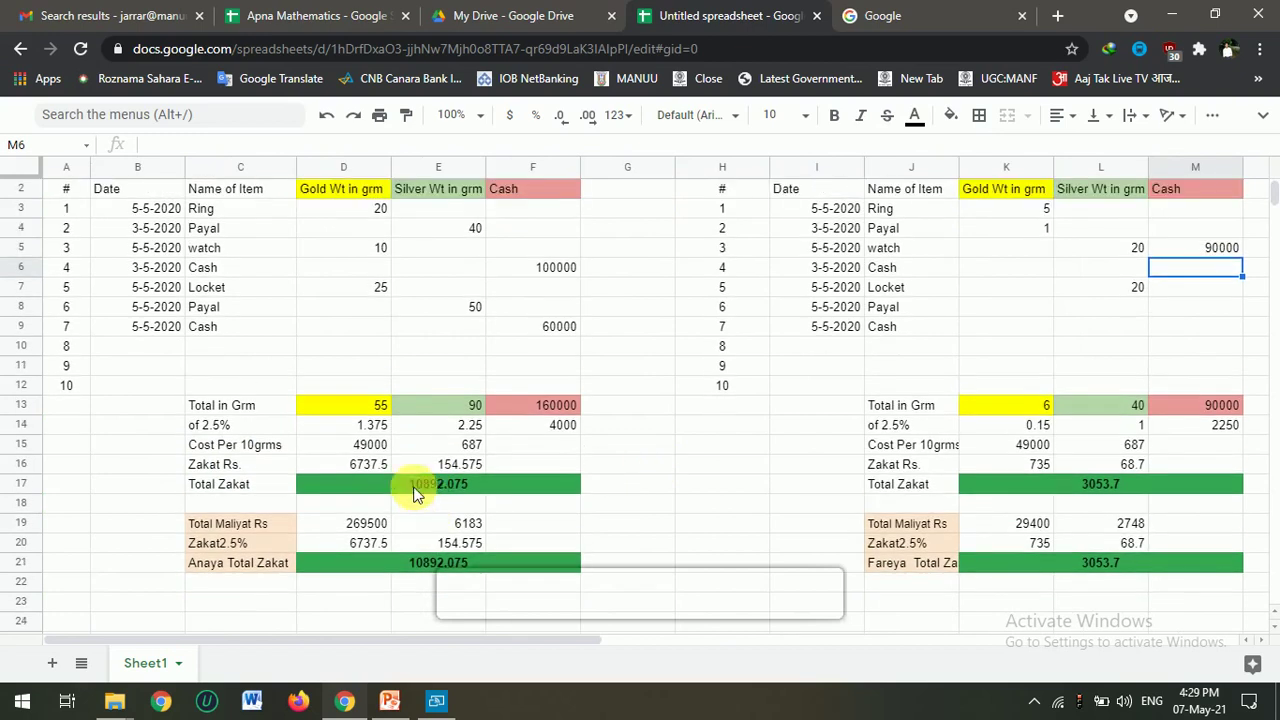
click(352, 450)
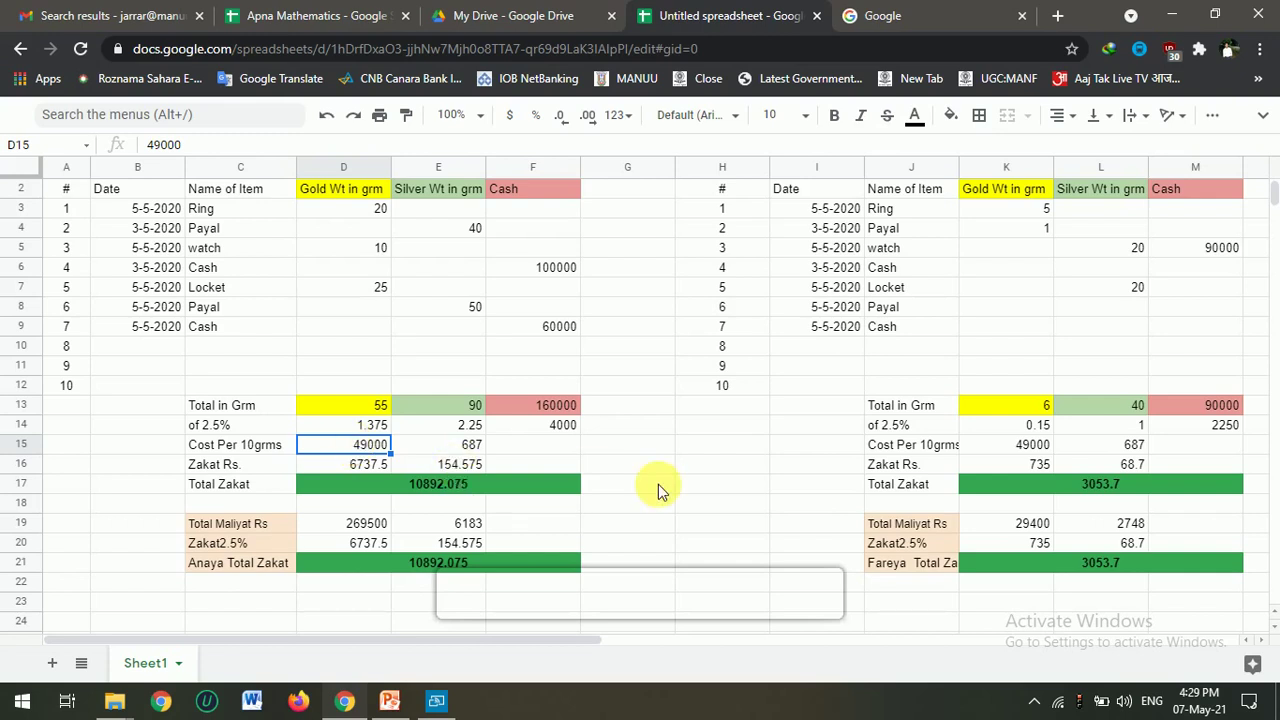
text(50000)
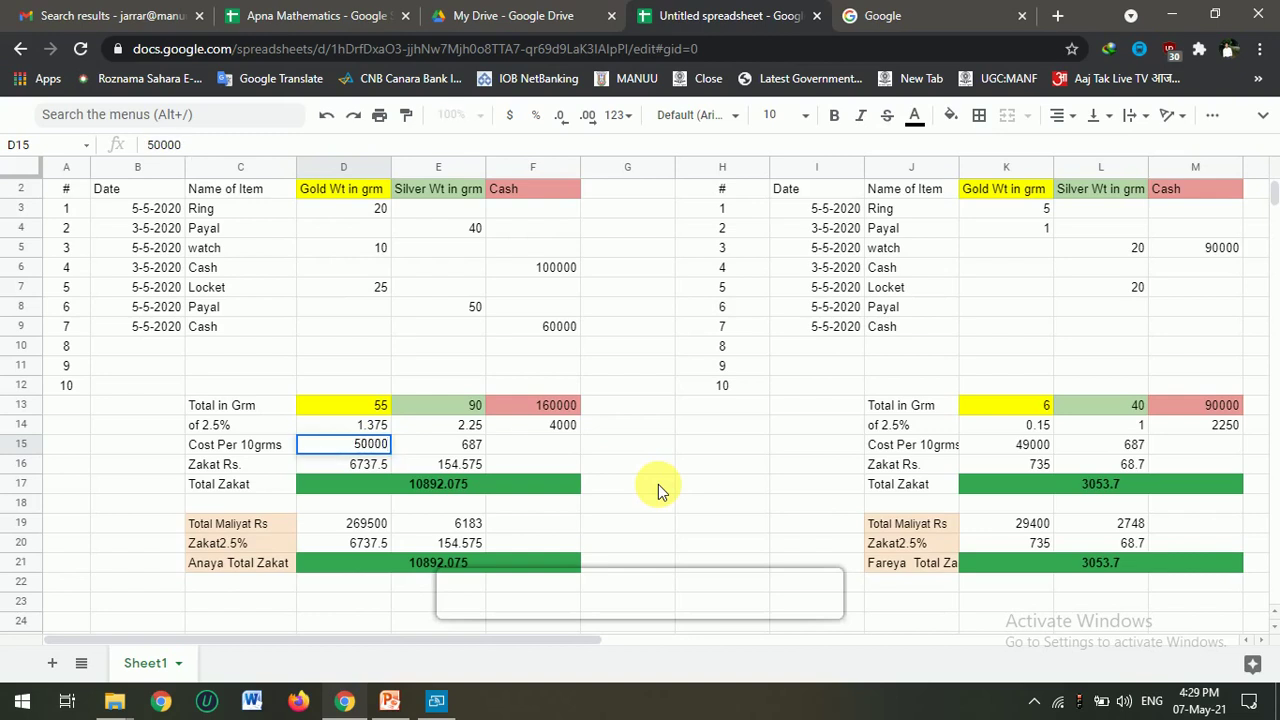
key(Tab)
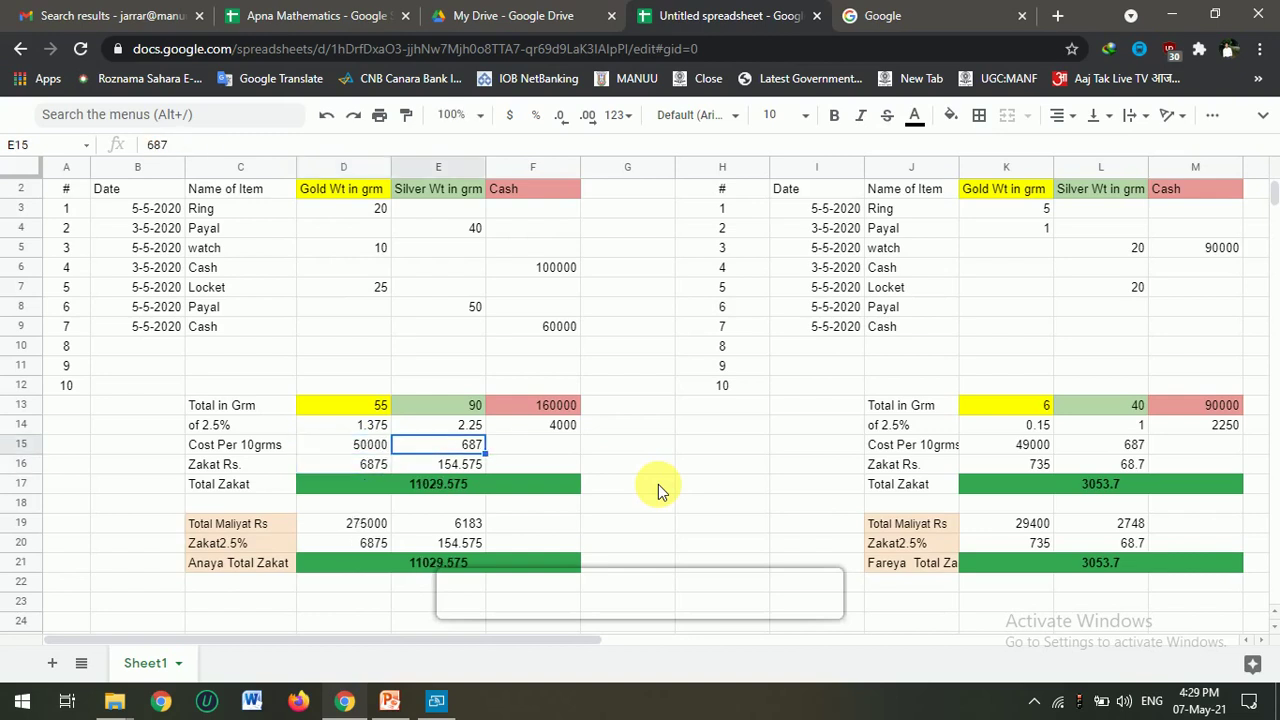
Set the first table's silver cost per 10 grams in E15 to 787.
key(F2)
key(Left)
key(Left)
key(BackSpace)
text(7)
key(Return)
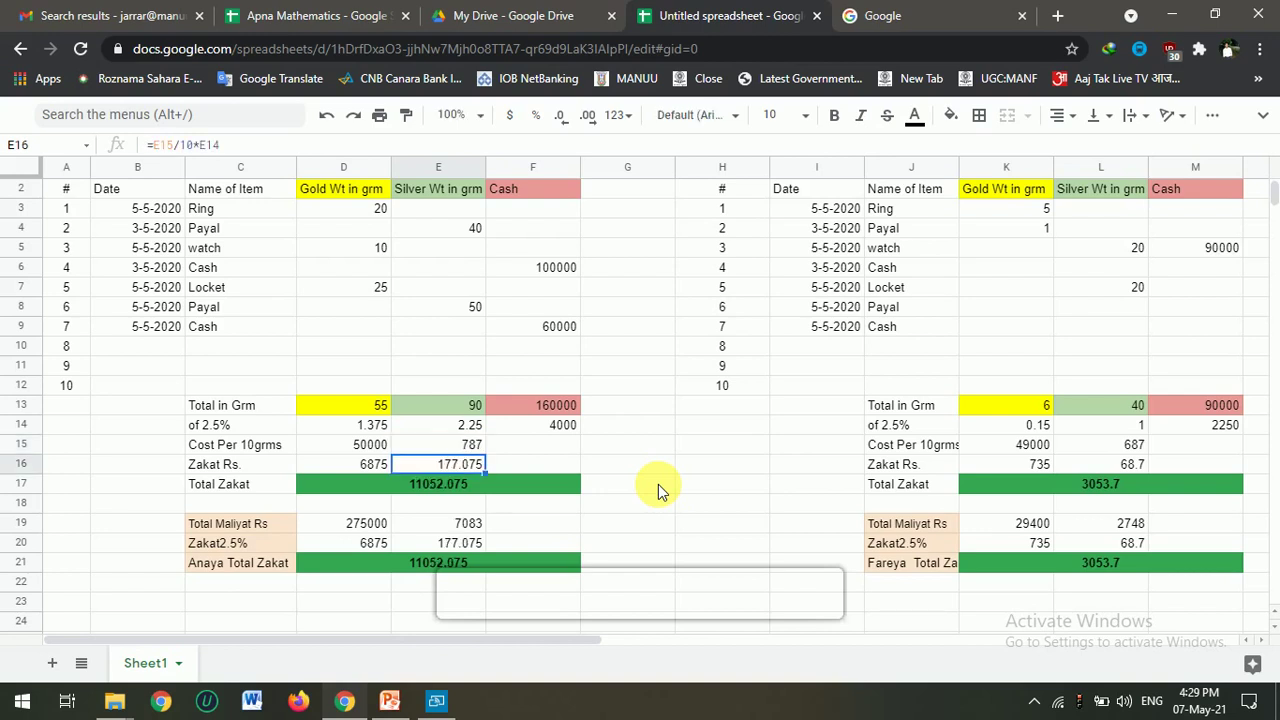
key(Up)
key(Down)
key(Up)
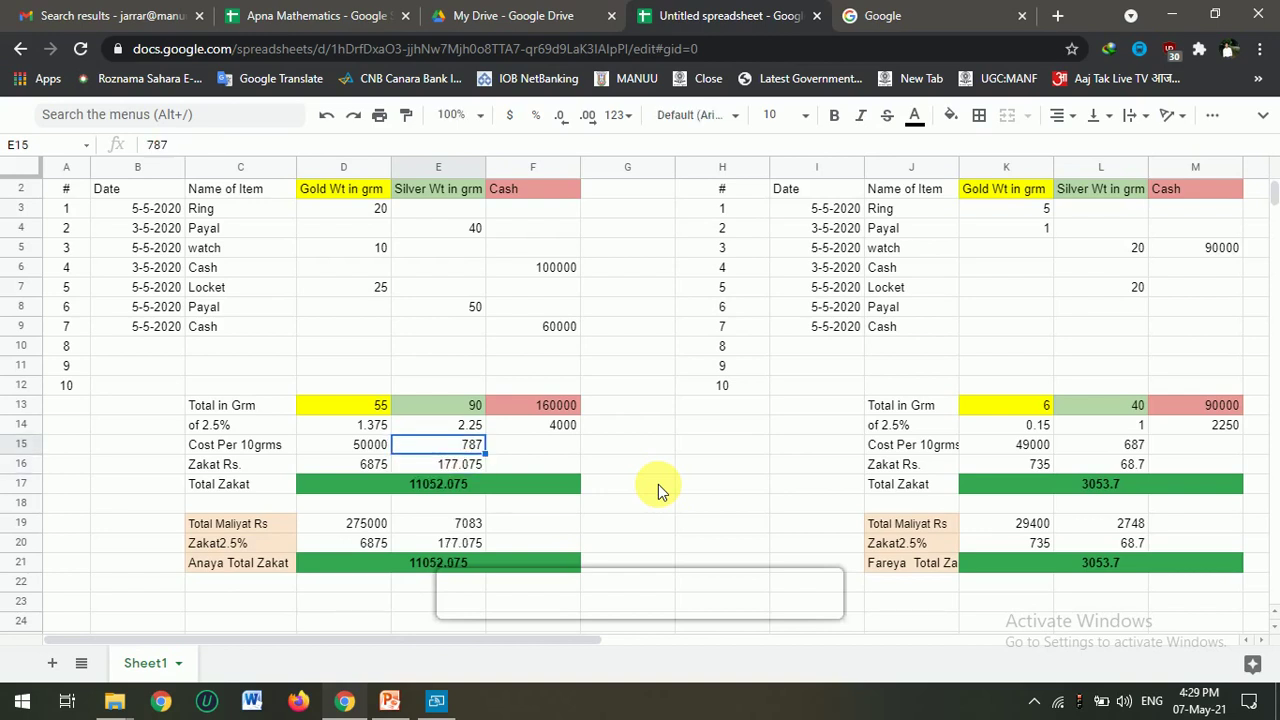
key(Left)
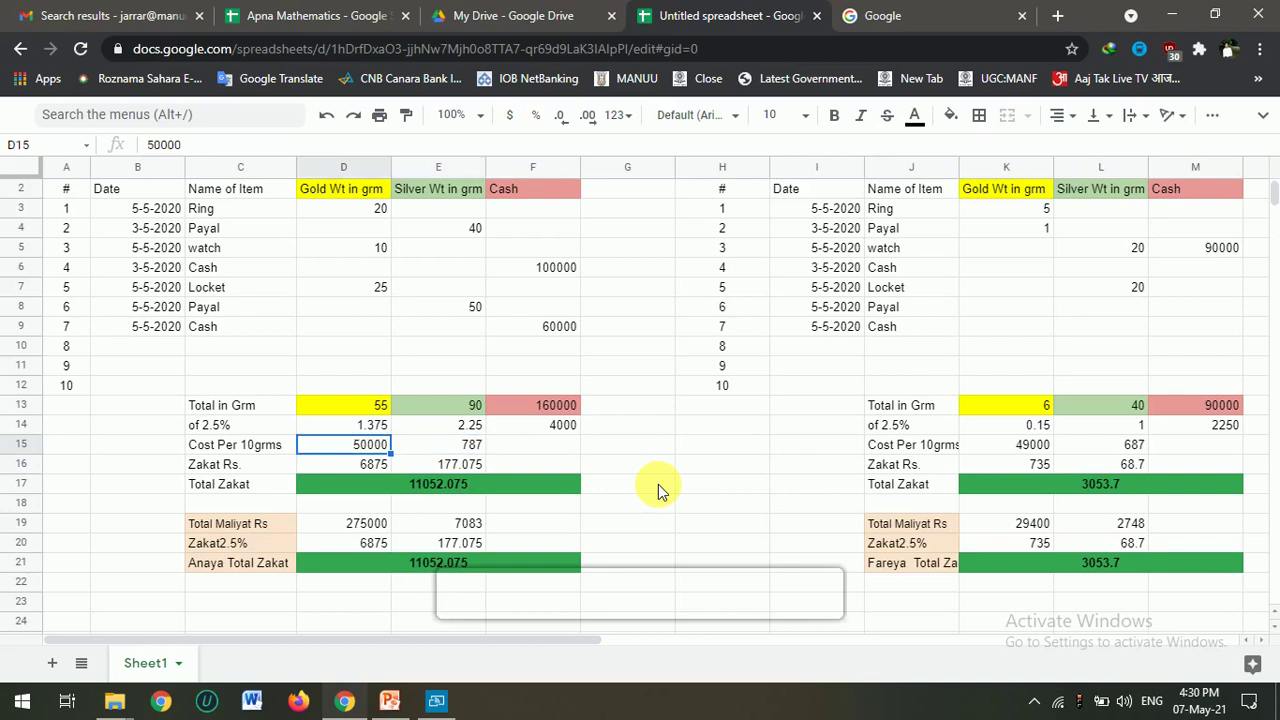
Set the second table's gold cost per 10 grams in K15 to 50000.
key(Right)
key(Down)
key(Down)
key(Down)
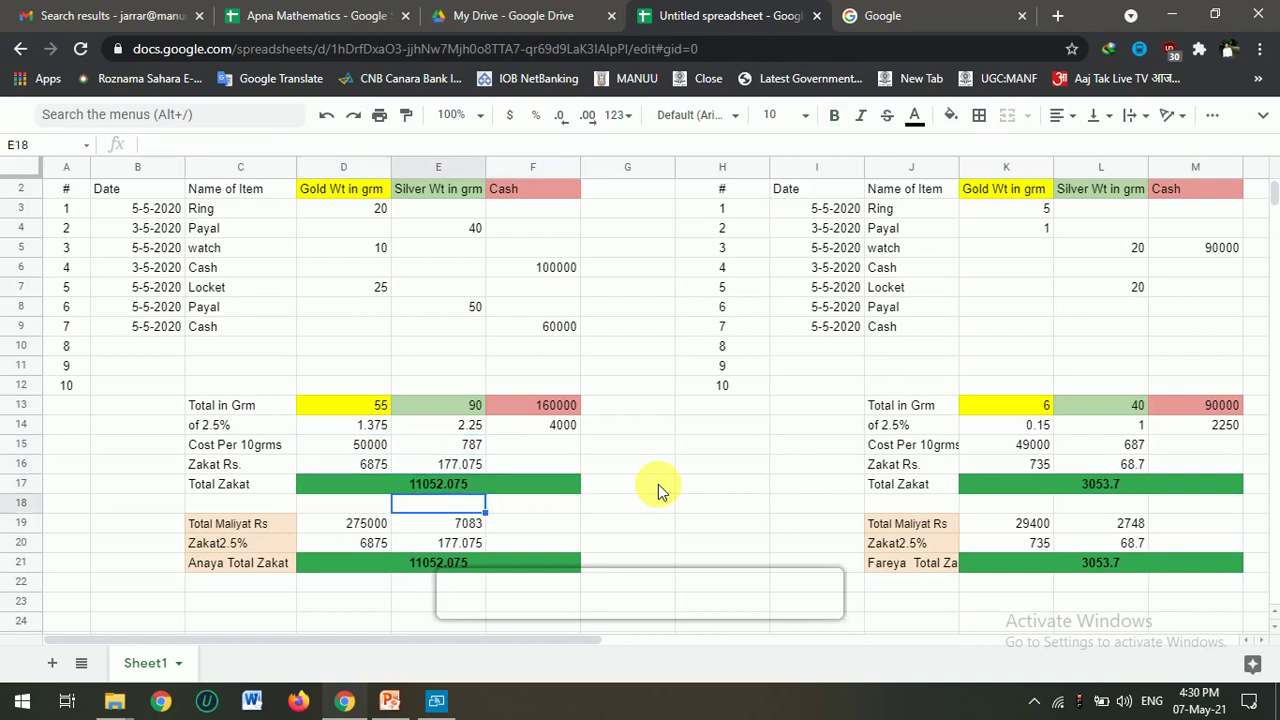
key(Right)
key(Right)
key(Right)
key(Right)
key(Right)
key(Right)
key(Right)
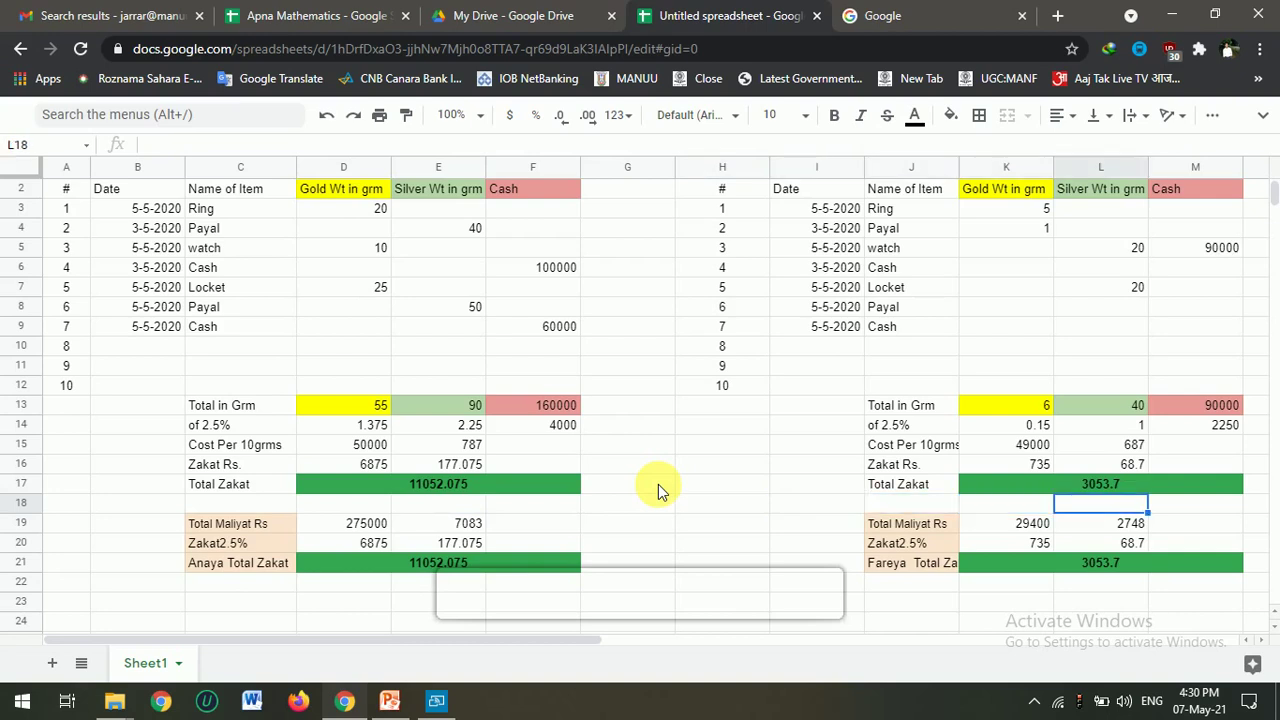
key(Up)
key(Up)
key(Up)
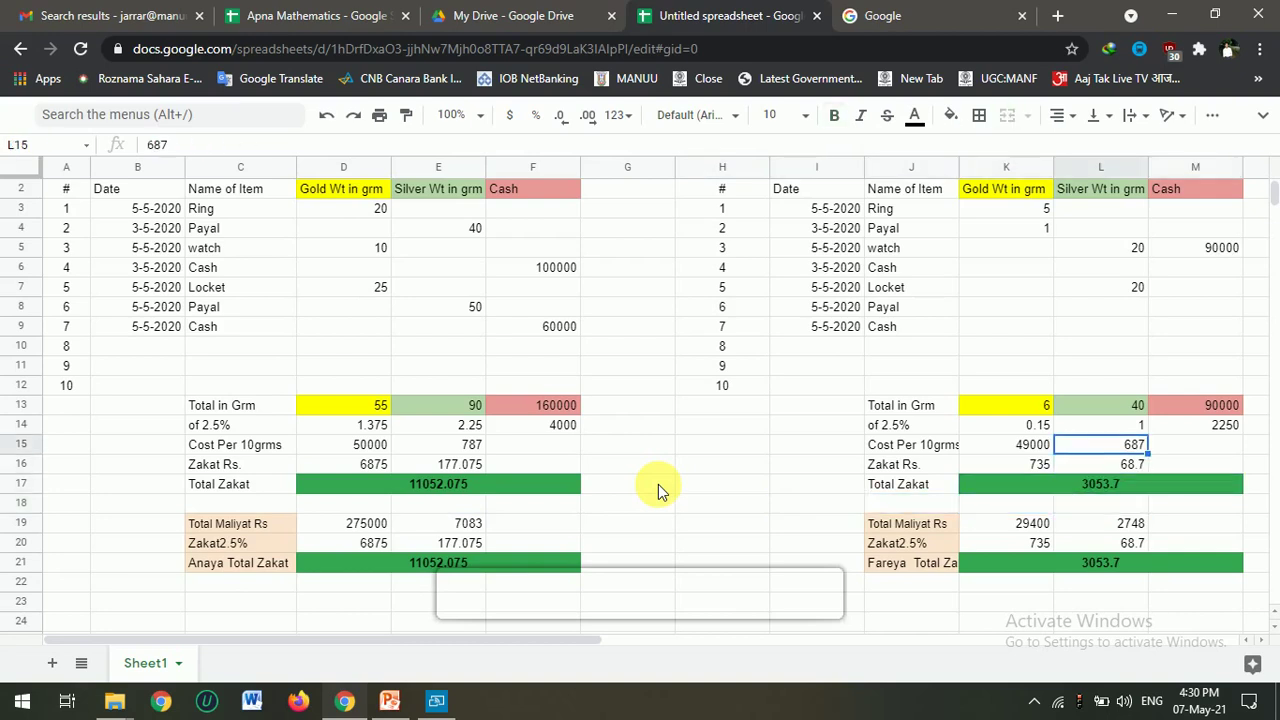
key(Left)
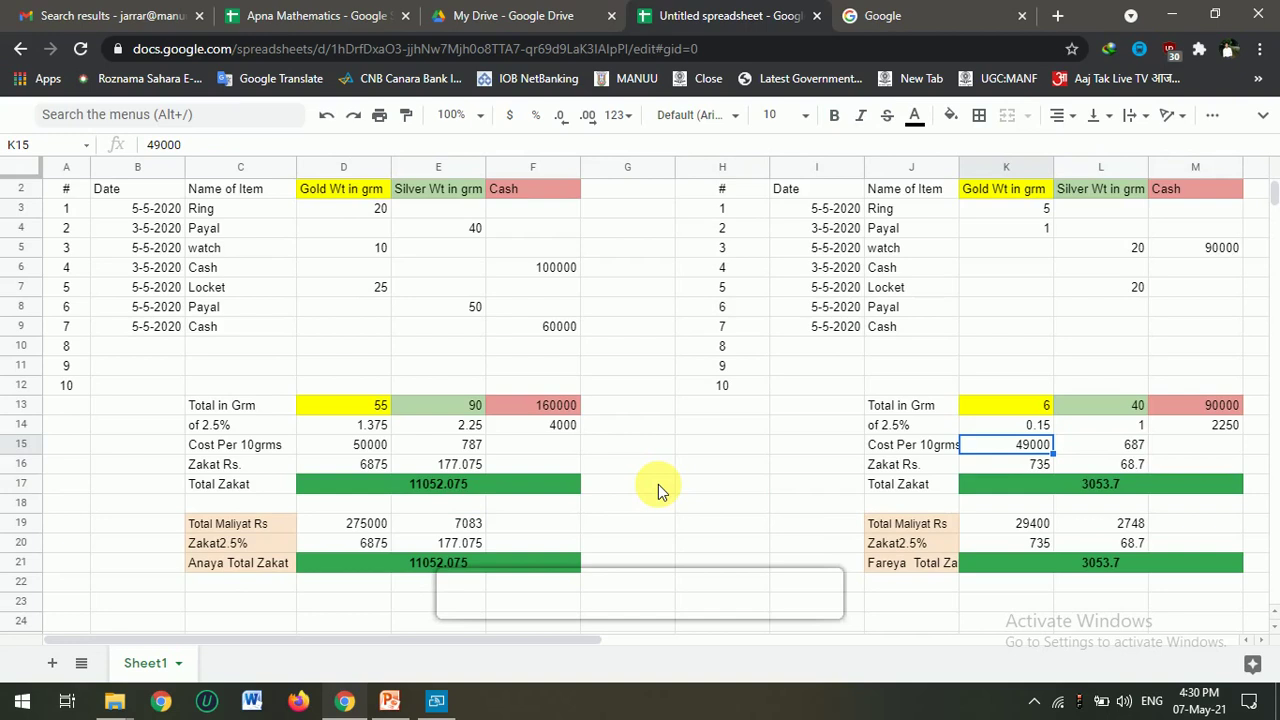
text(50000)
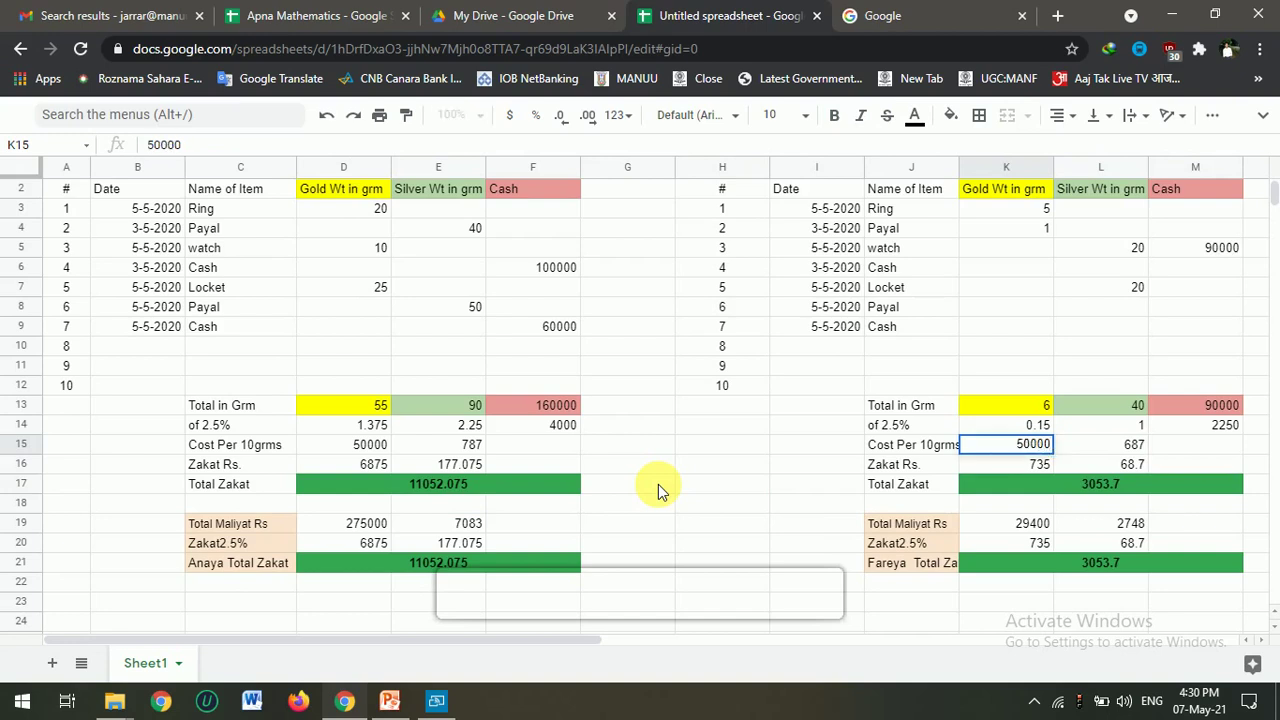
key(Tab)
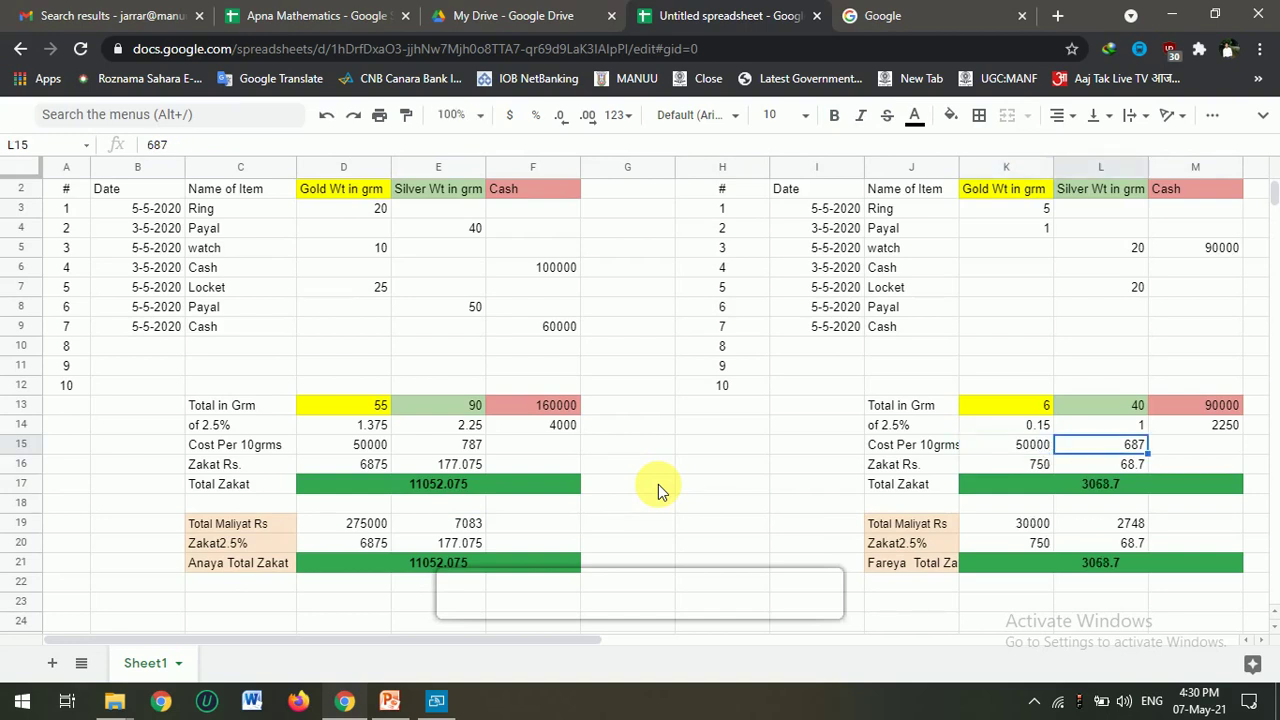
Set the second table's silver cost per 10 grams in L15 to 787.
text(787)
key(Return)
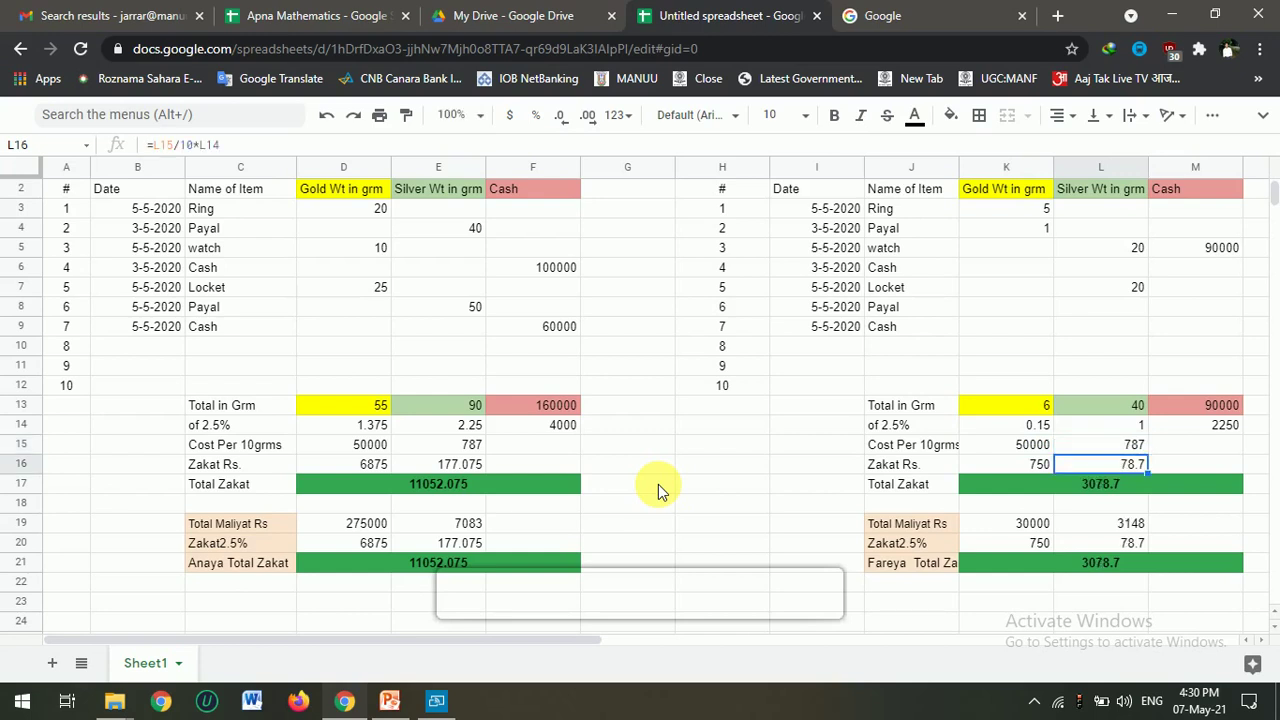
key(Left)
key(Up)
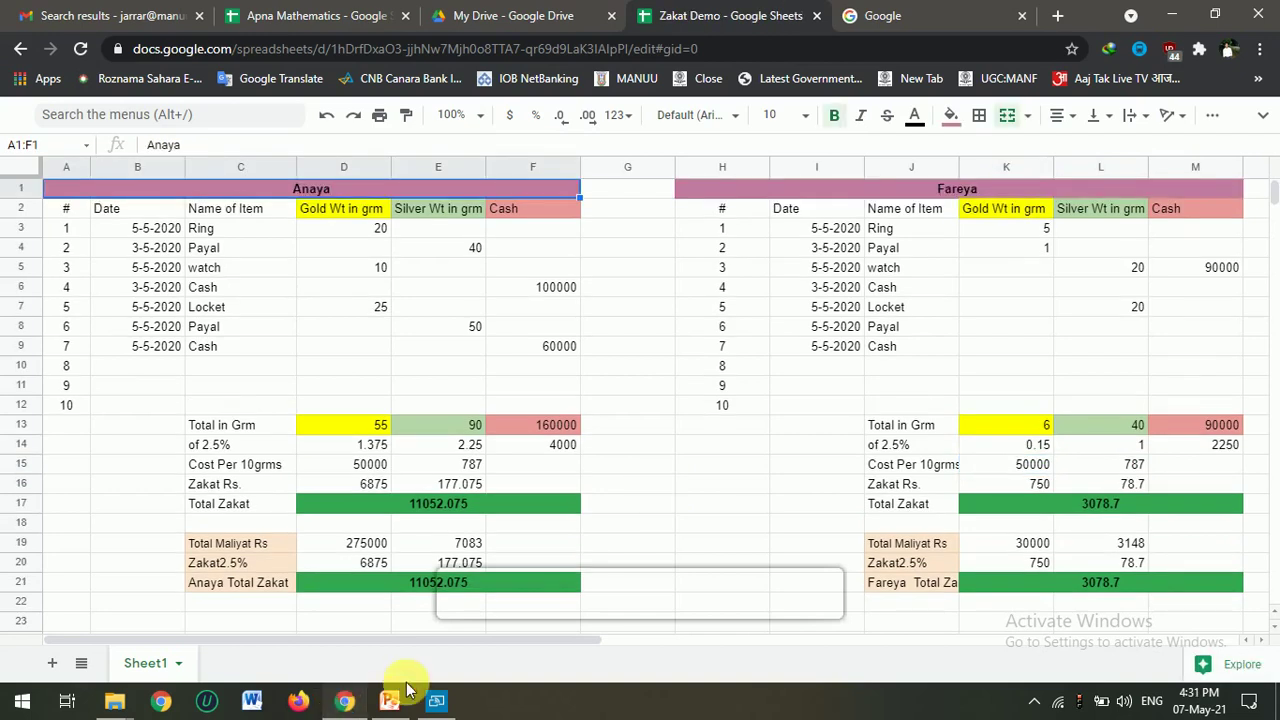
Switch to the Connect phone mirror, open the Zakat Demo file in mobile Google Sheets and review both people's tables.
click(437, 704)
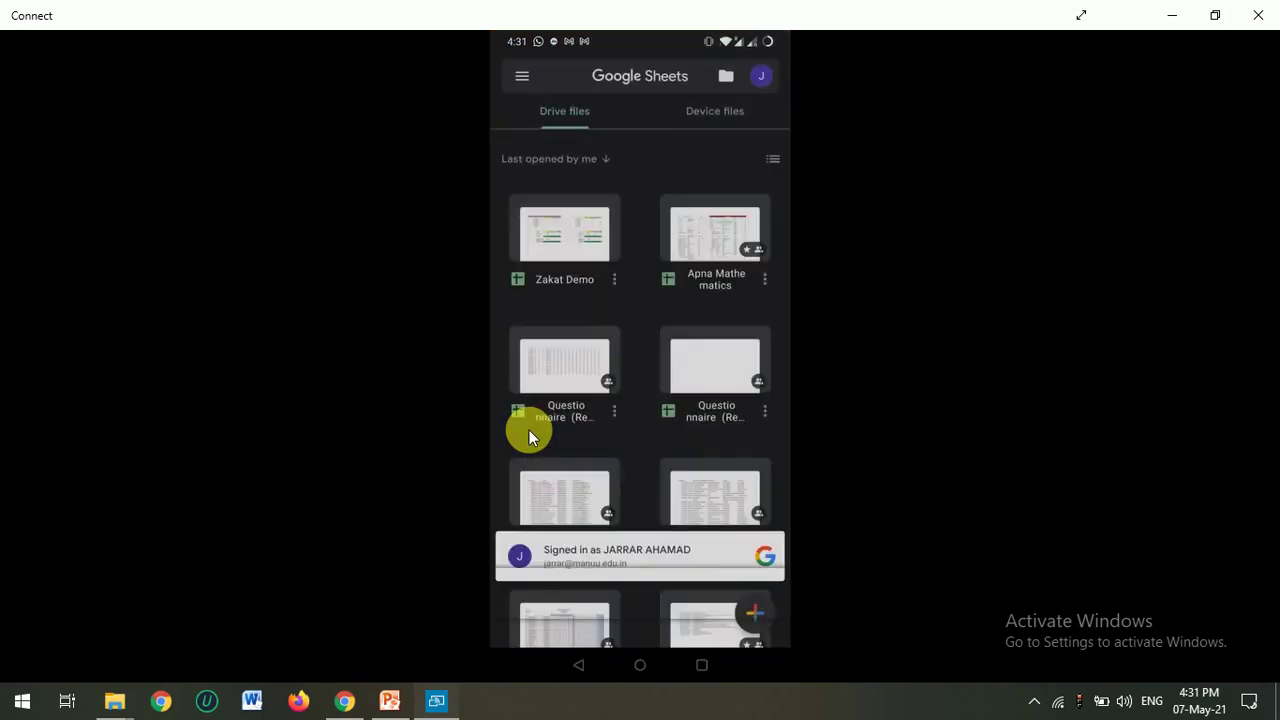
click(533, 259)
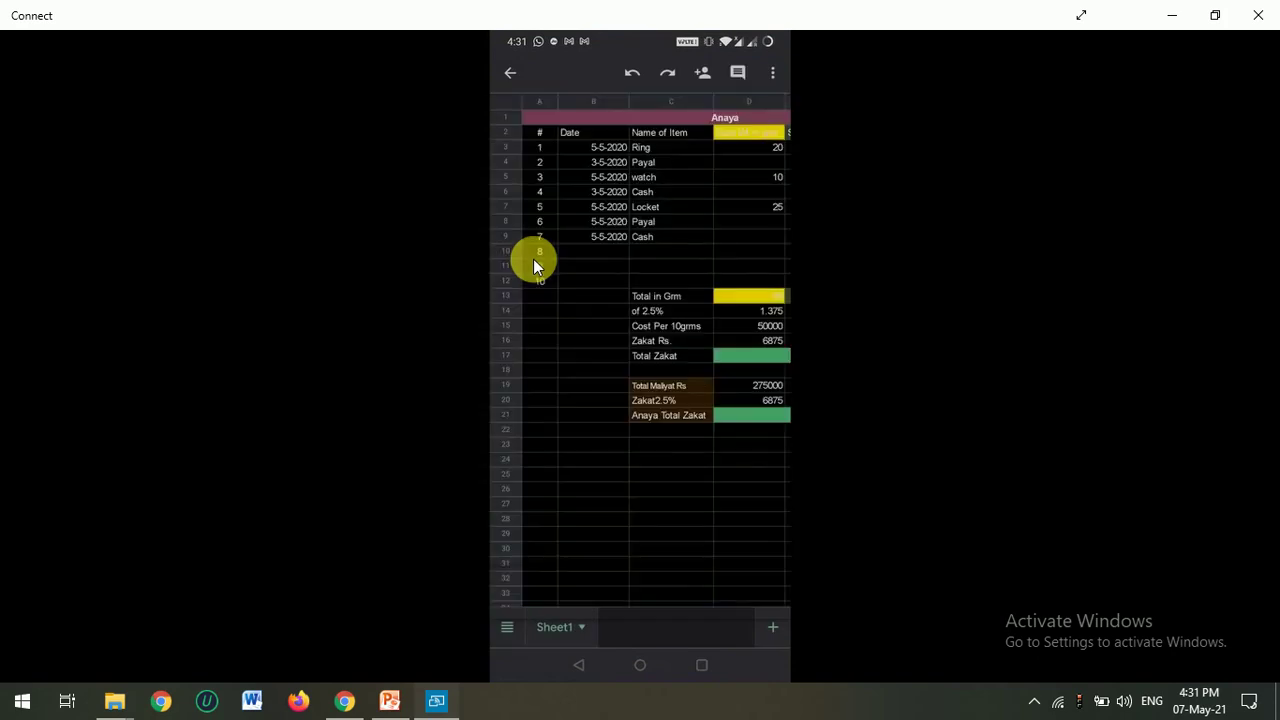
scroll(533, 259, right, 1)
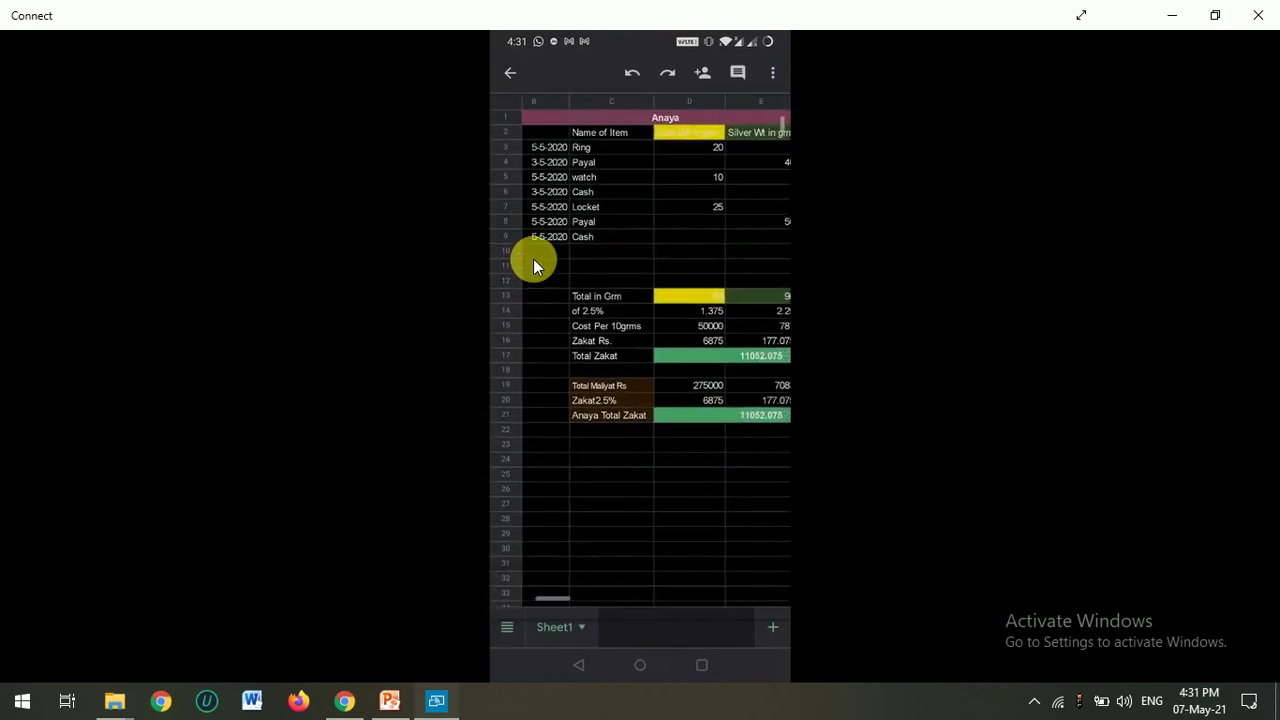
scroll(533, 259, right, 2)
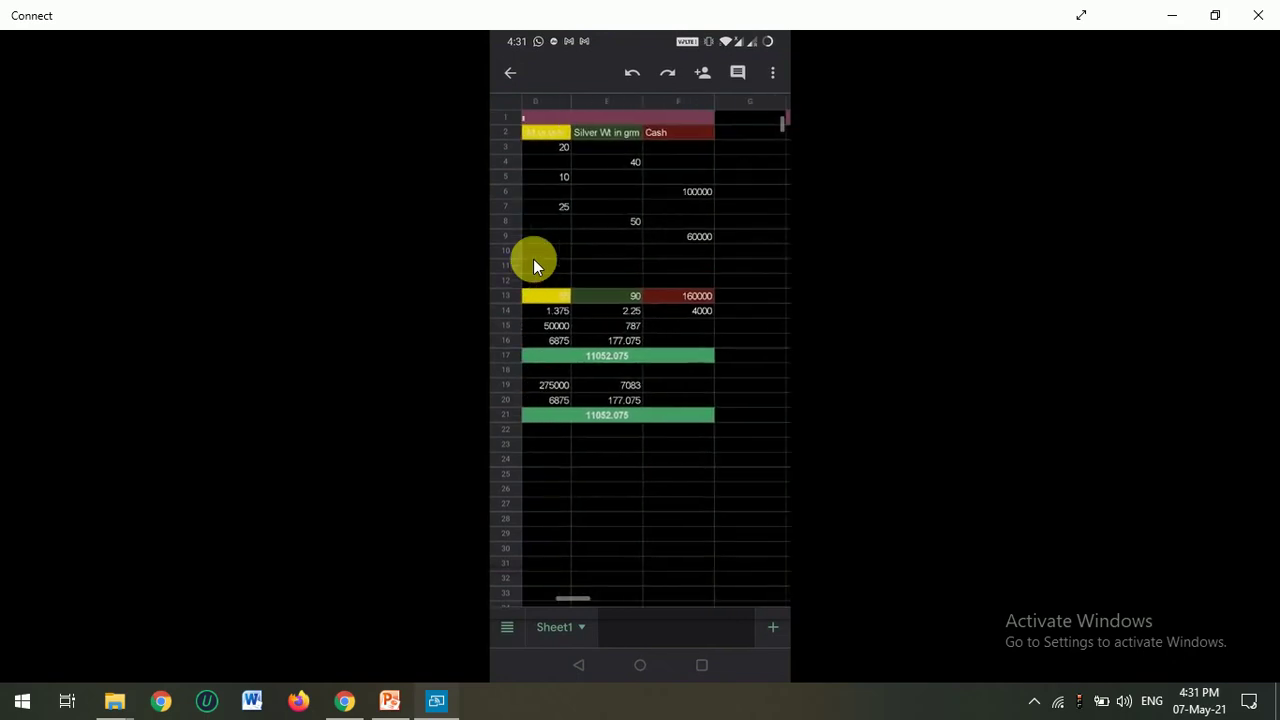
scroll(533, 259, right, 3)
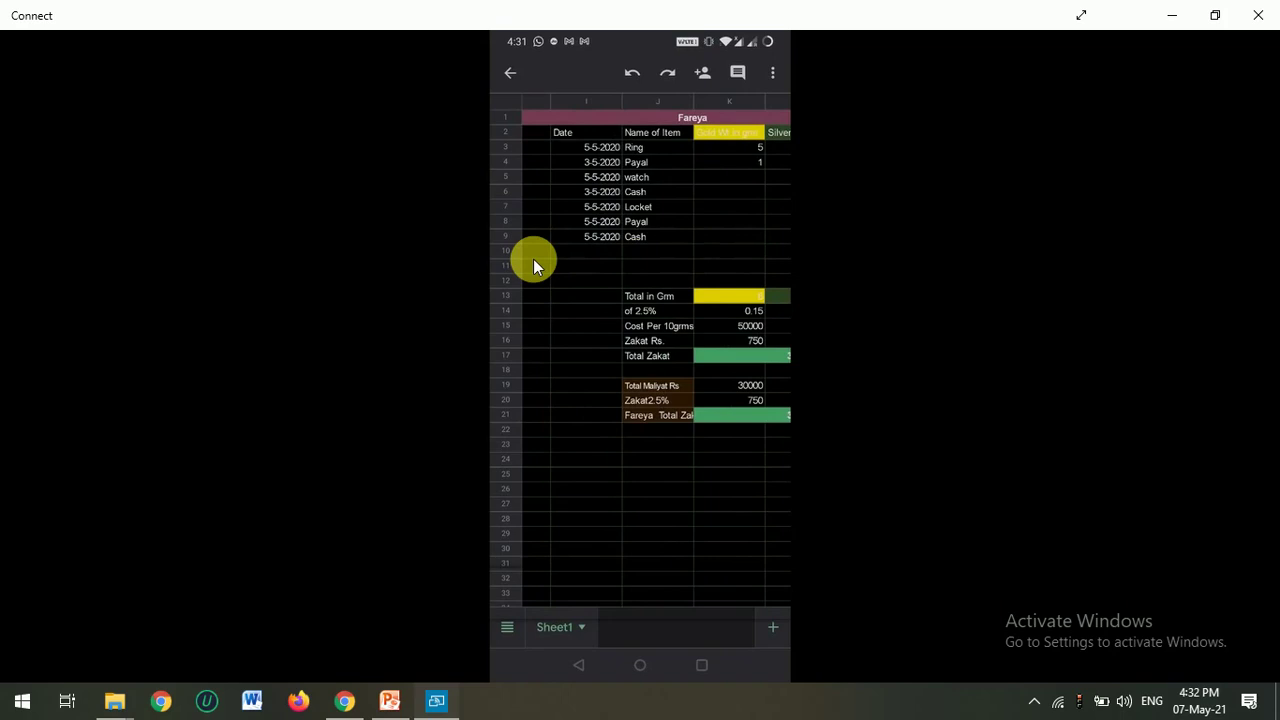
Alternate between the Chrome spreadsheet and the Connect phone mirror to check that the phone's row 10 entry syncs, ending in Chrome.
click(343, 701)
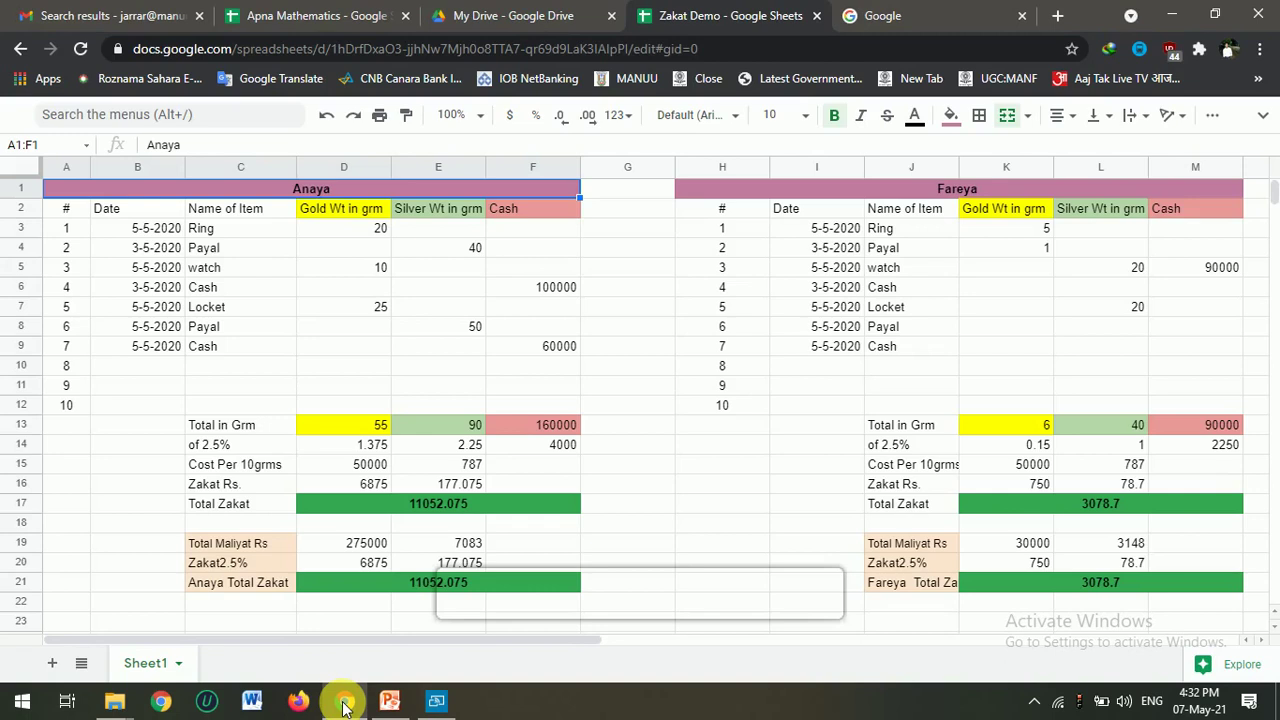
click(436, 704)
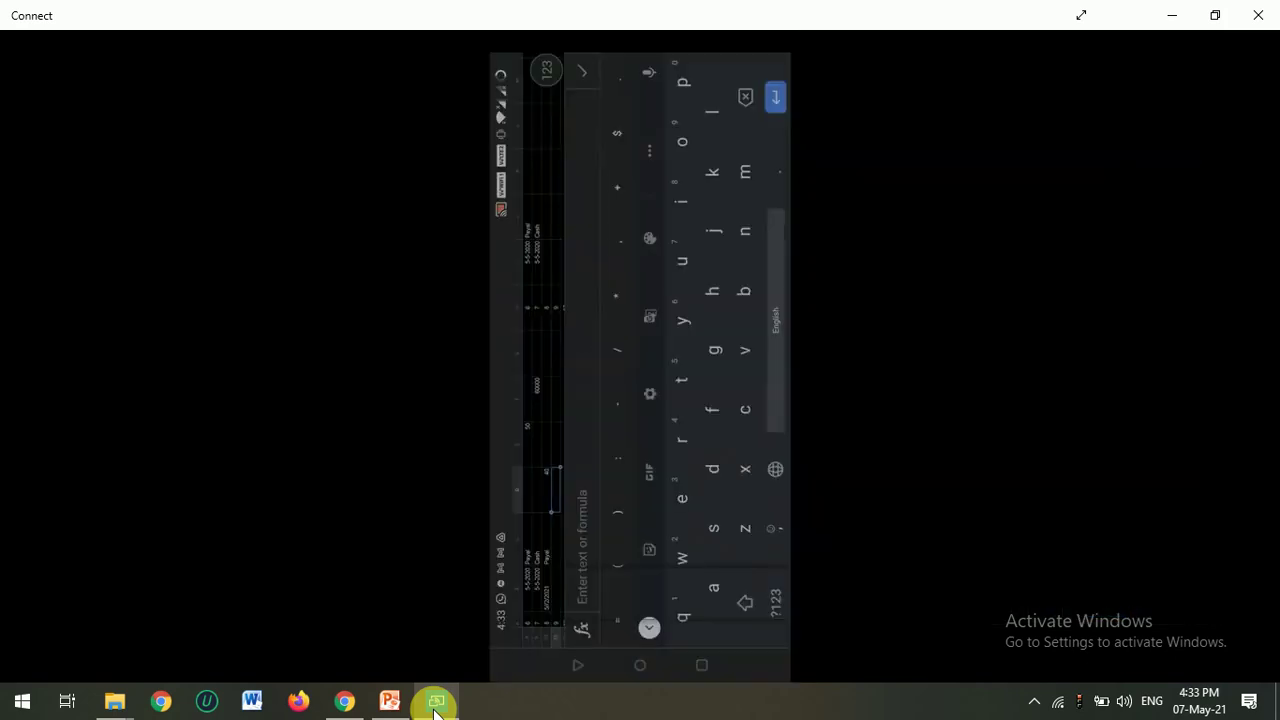
click(435, 708)
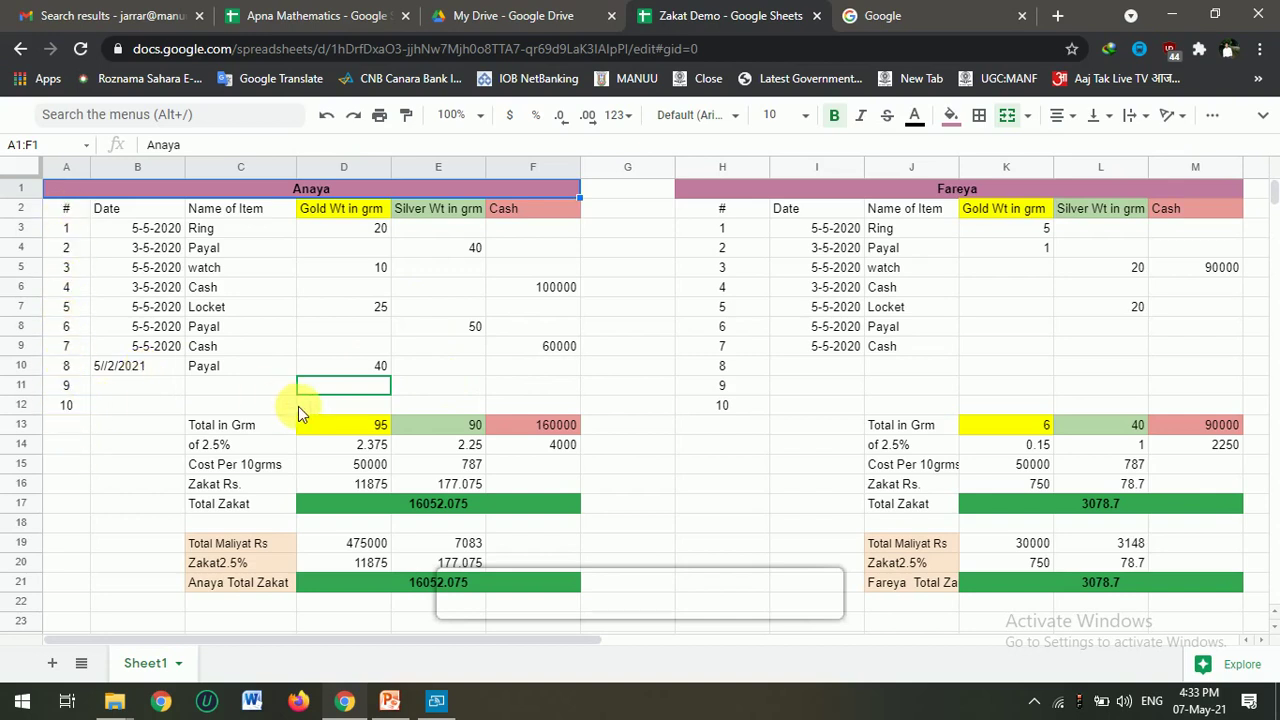
Insert one empty row below row 9.
click(35, 410)
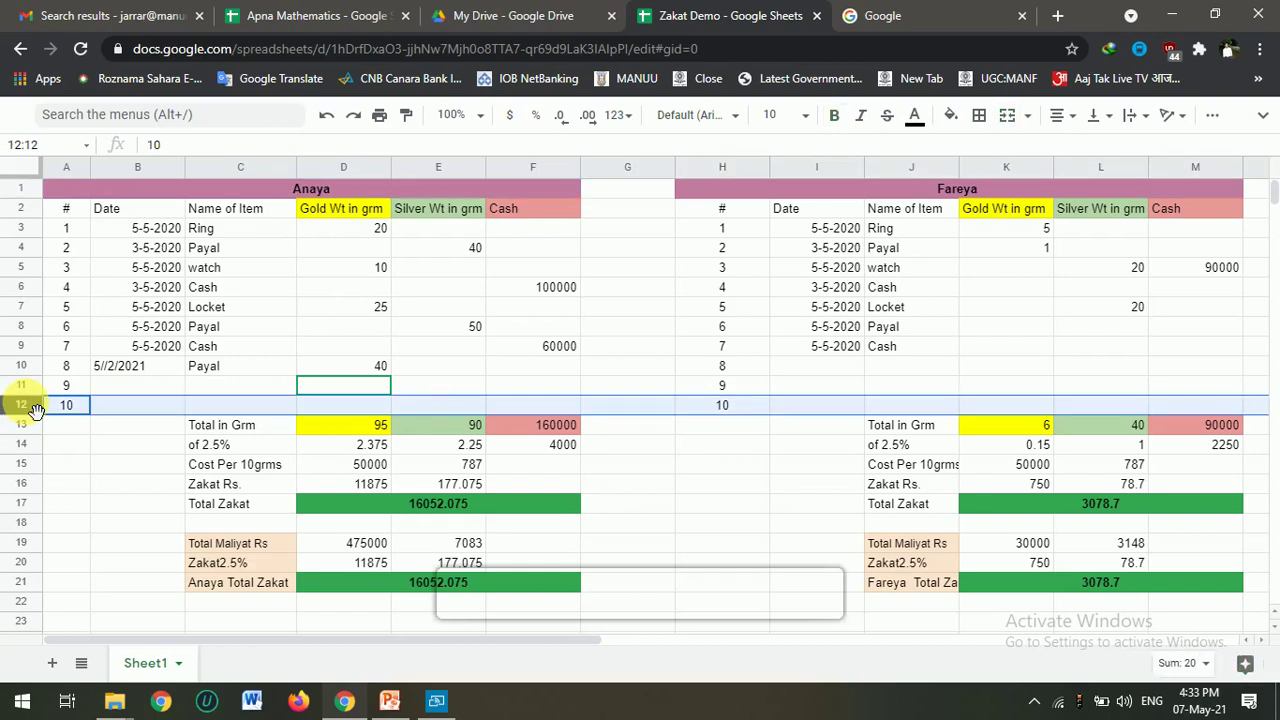
click(28, 348)
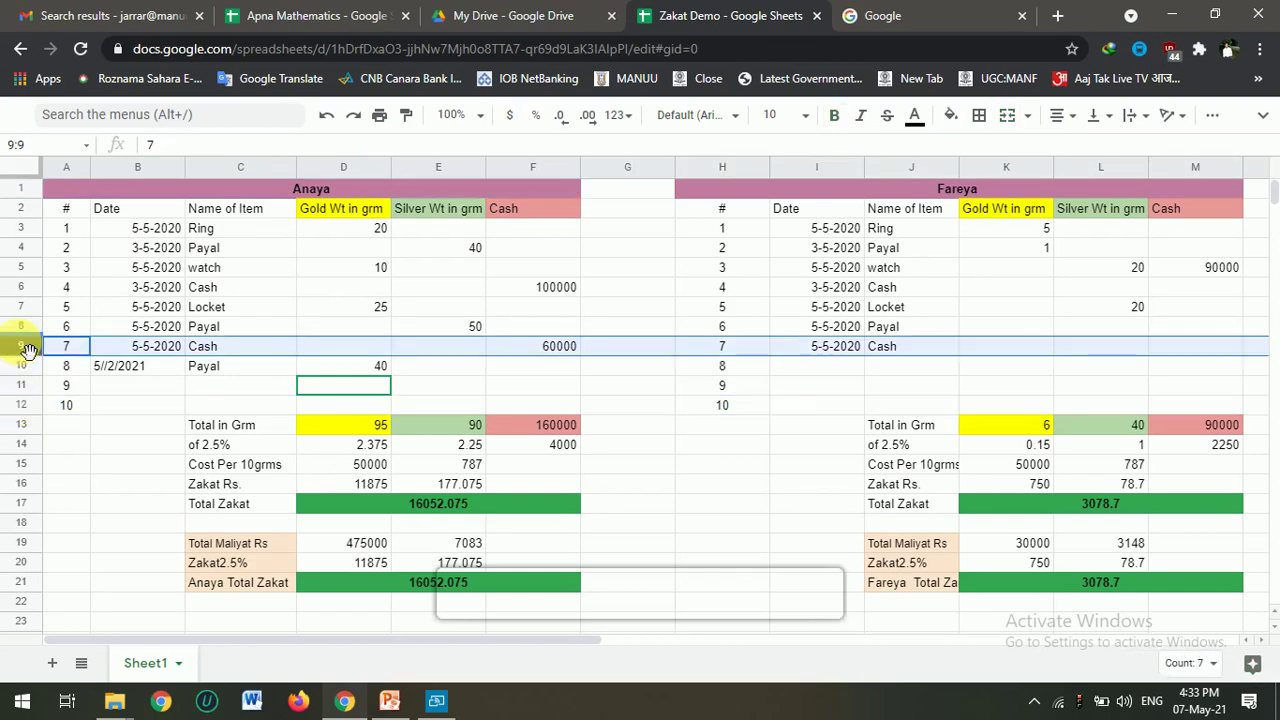
right_click(28, 348)
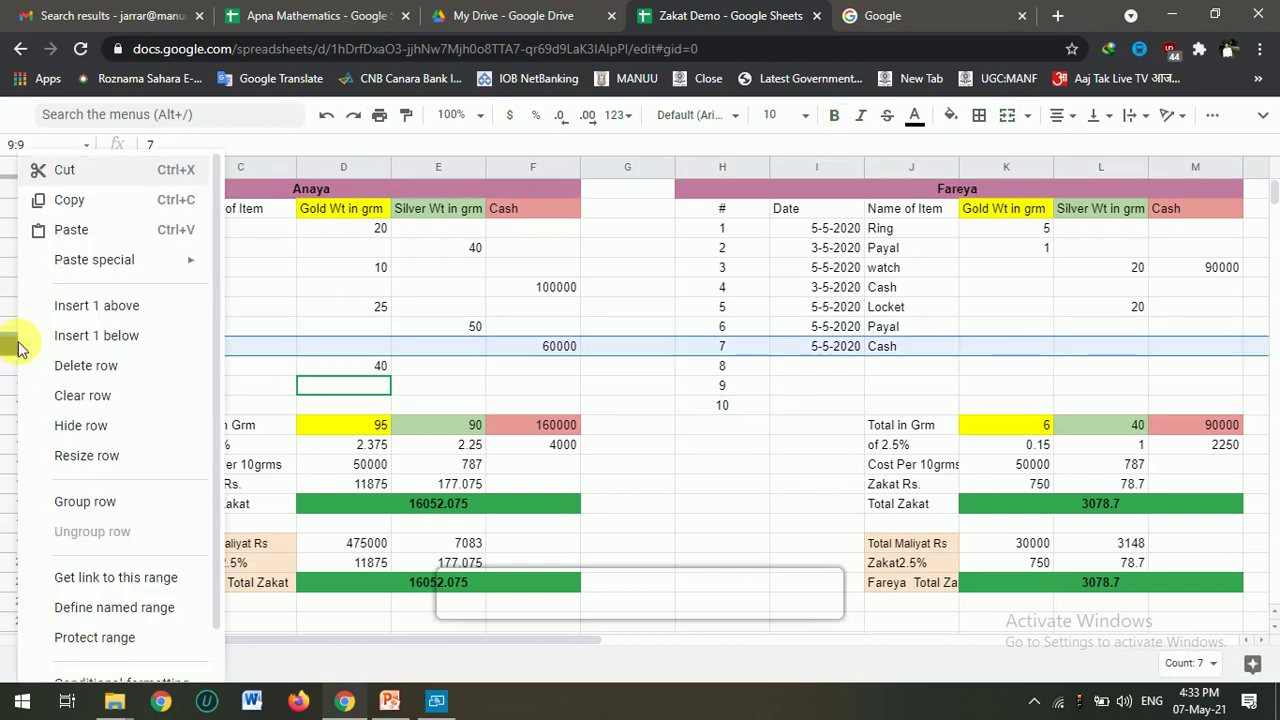
click(84, 338)
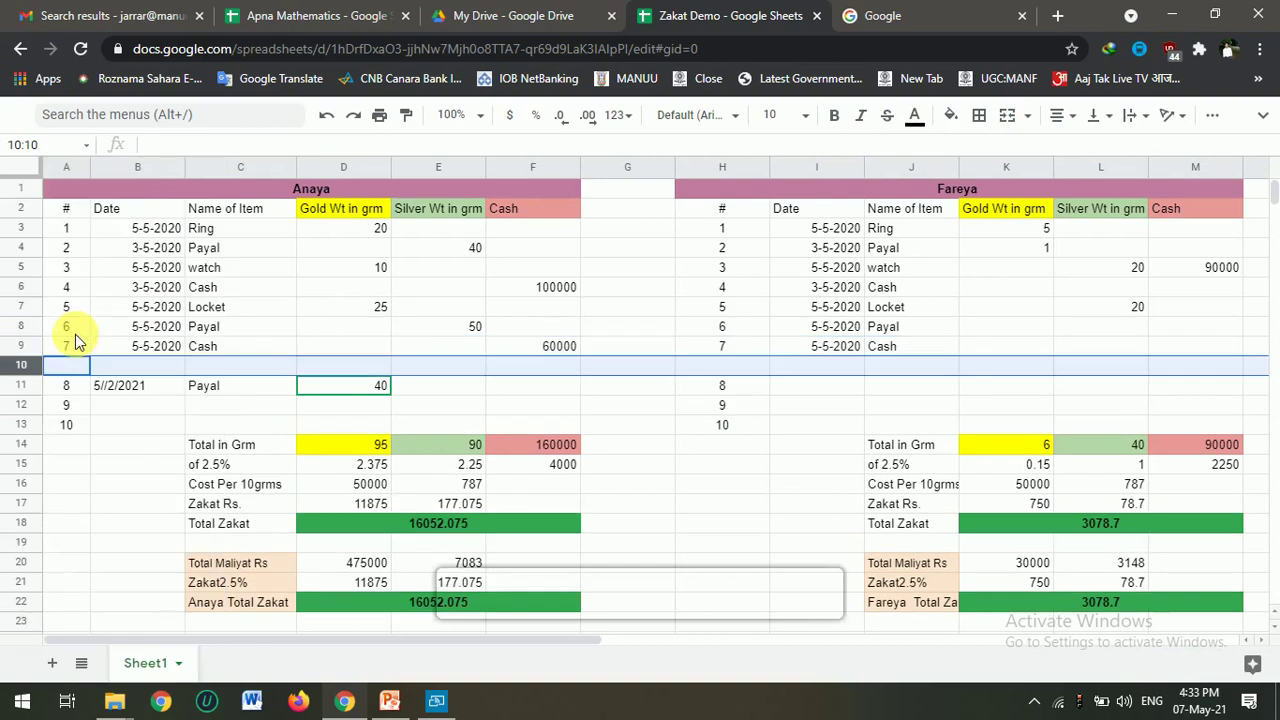
Enter a gold weight of 20 in D10 of the inserted row.
click(343, 352)
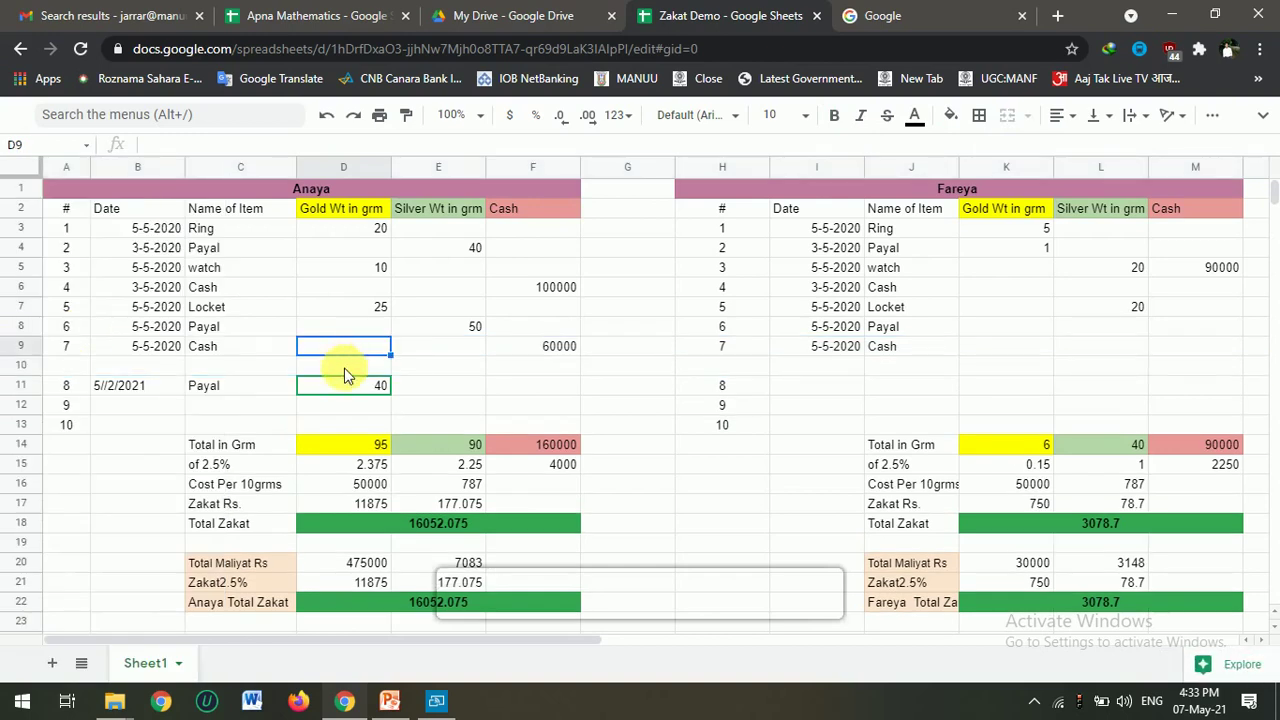
click(345, 372)
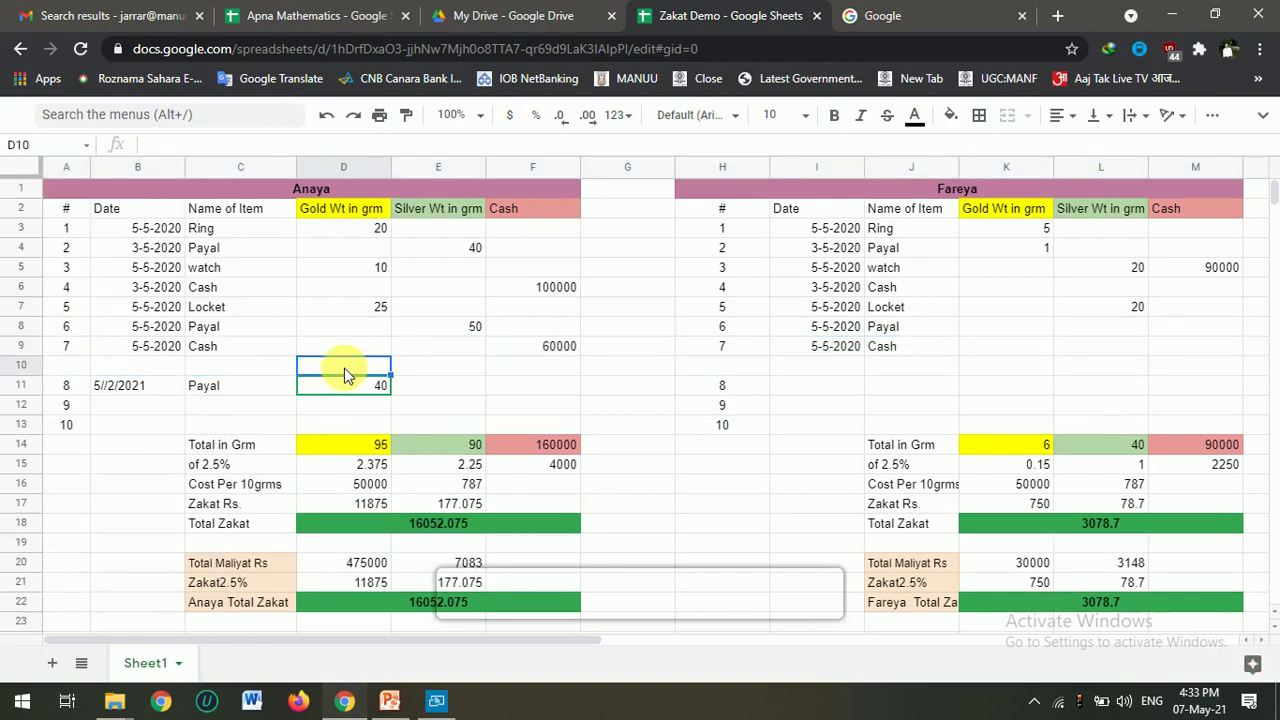
text(20)
key(Return)
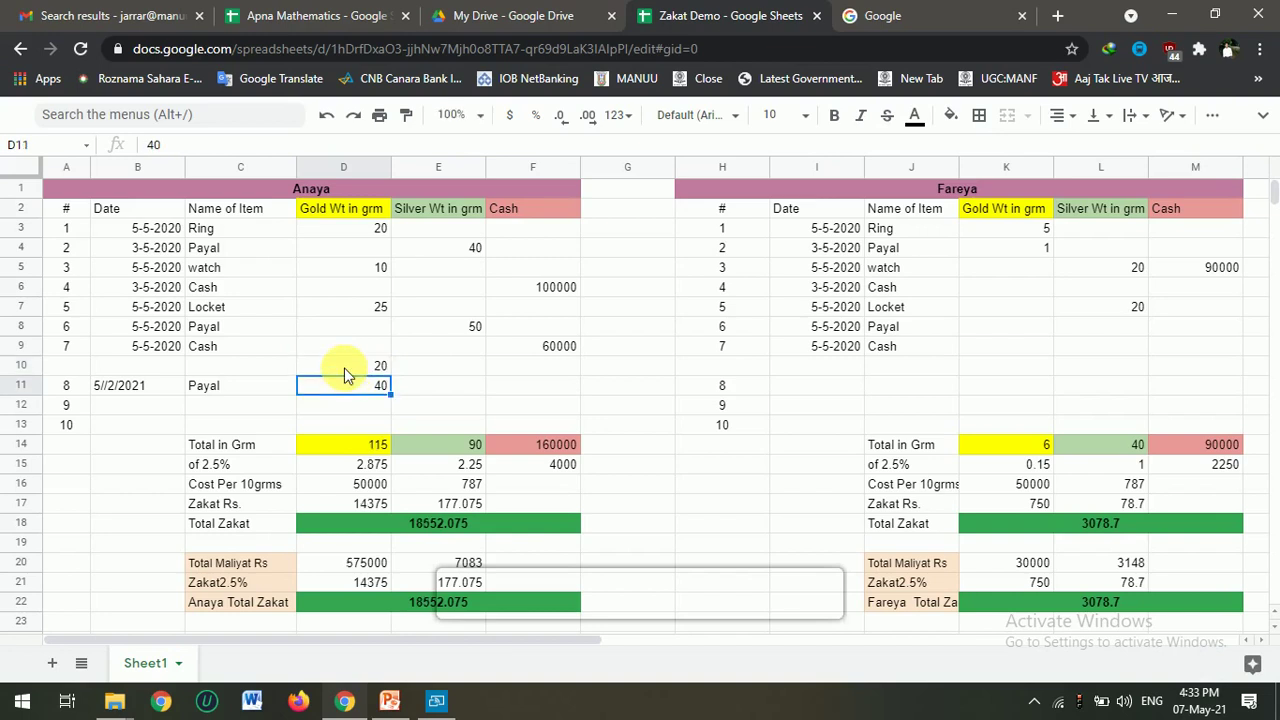
Clear the weight in D10 and undo the recent changes back through the row insertion.
click(345, 372)
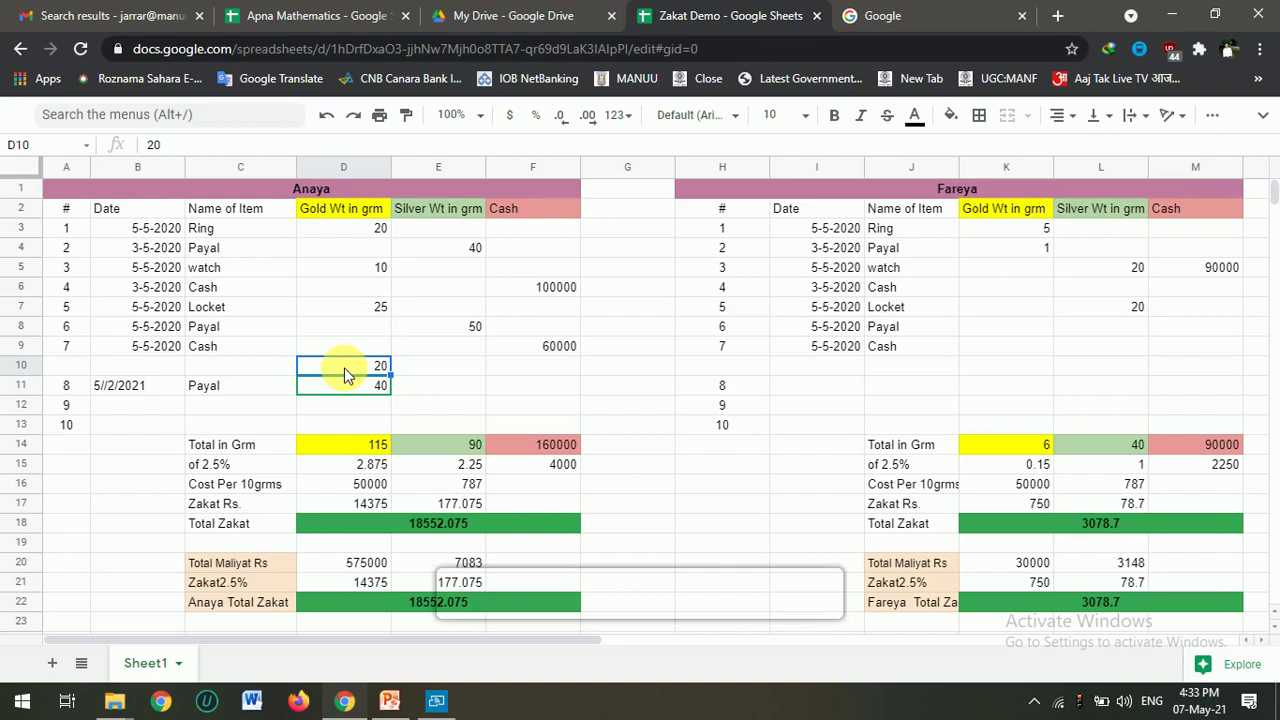
key(Delete)
key(ctrl+z)
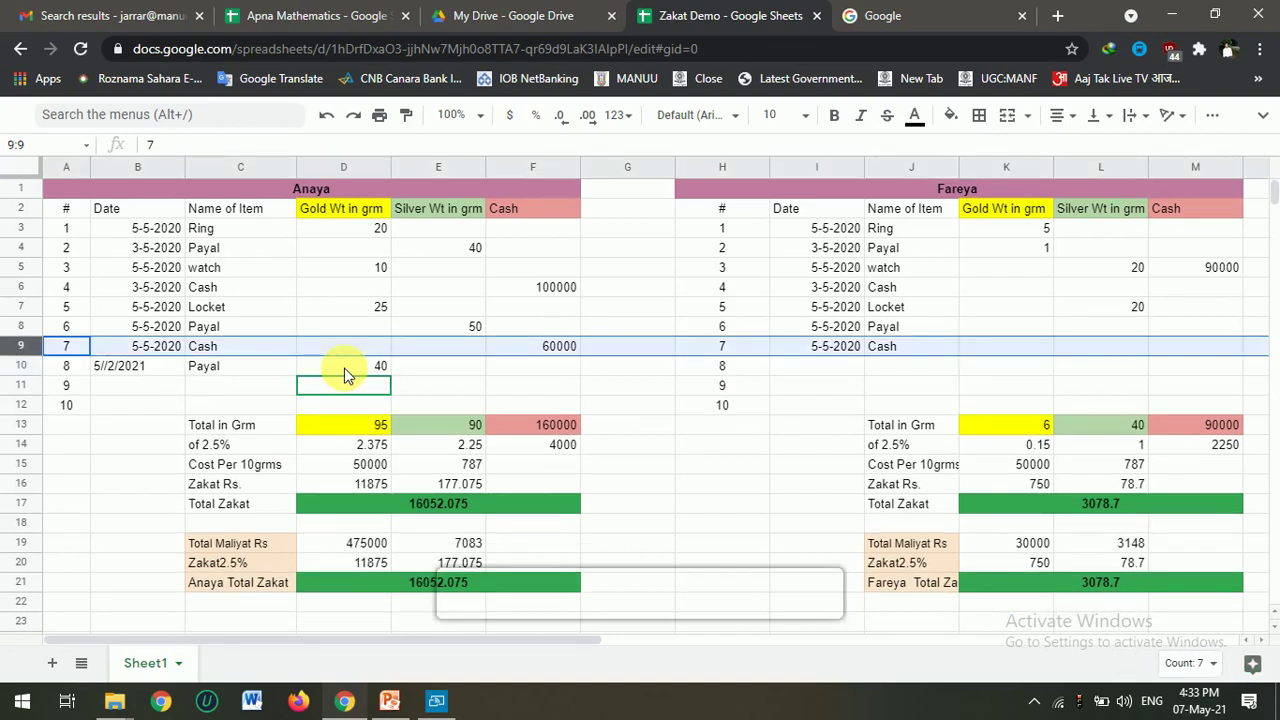